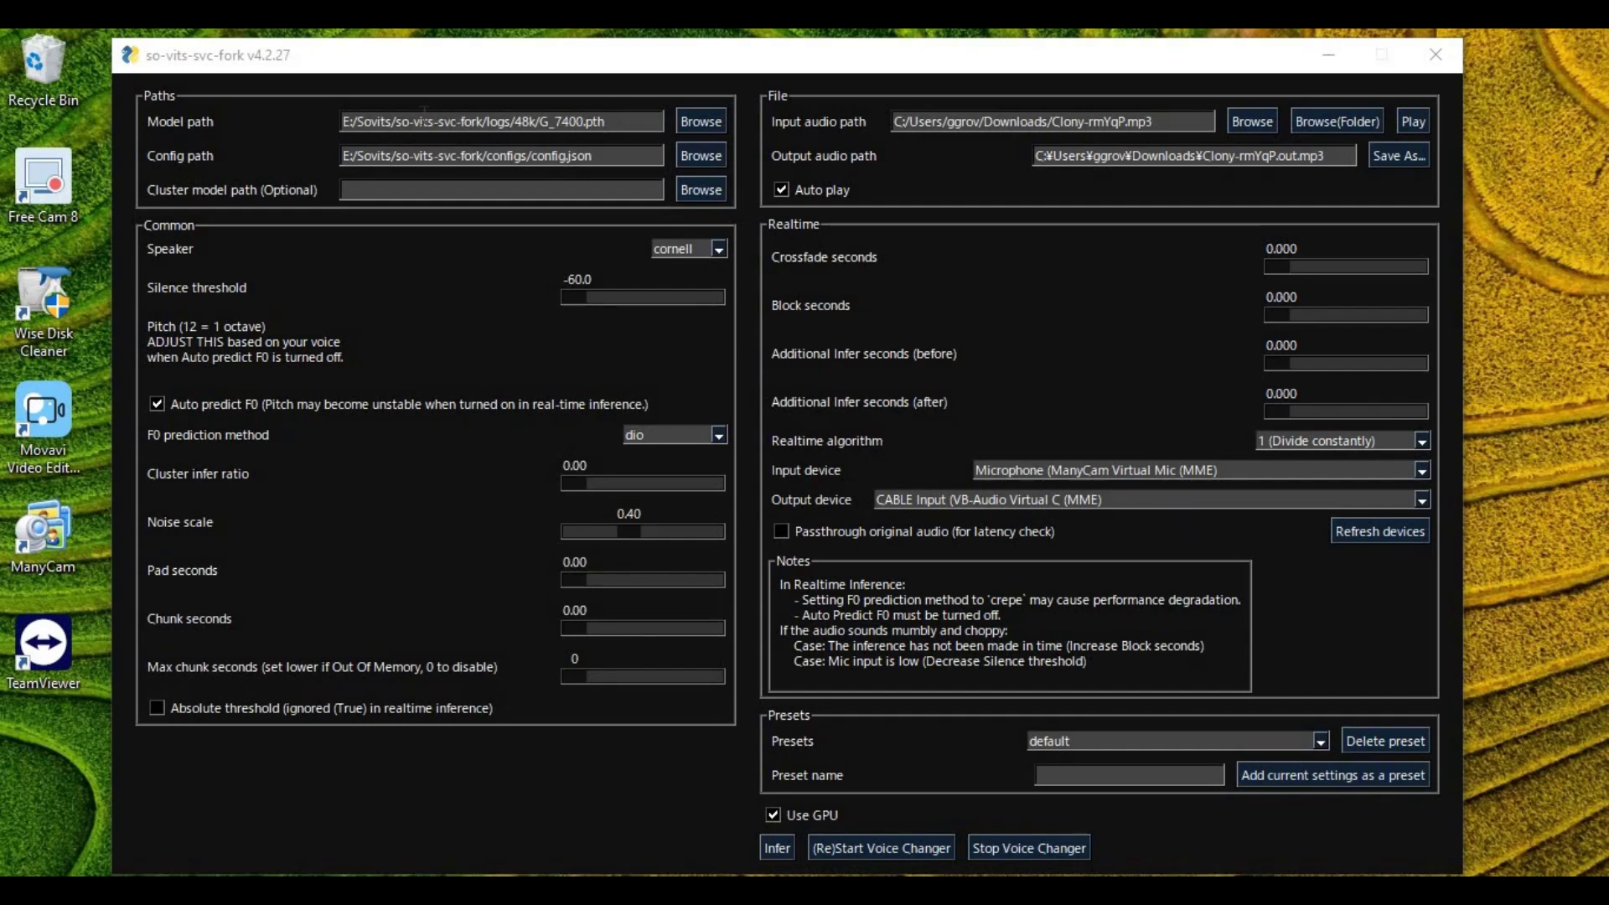
- Copy the so-vits-svc-fork repository's HTTPS clone URL from the green Code menu
drag(423, 116, 593, 156)
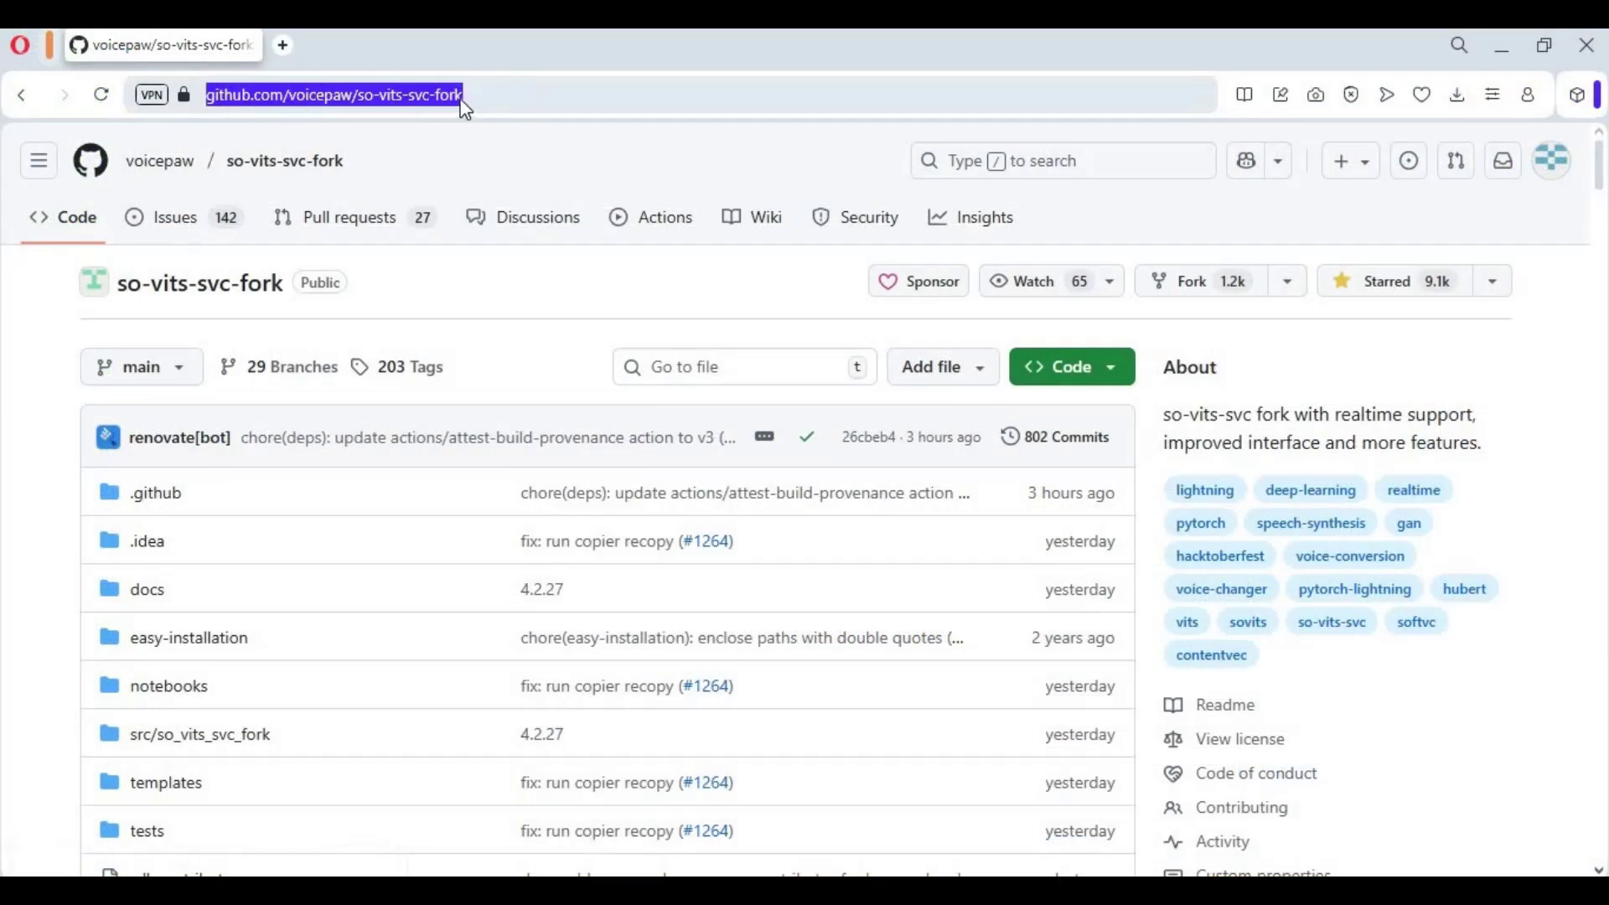
scroll(627, 341, down, 3)
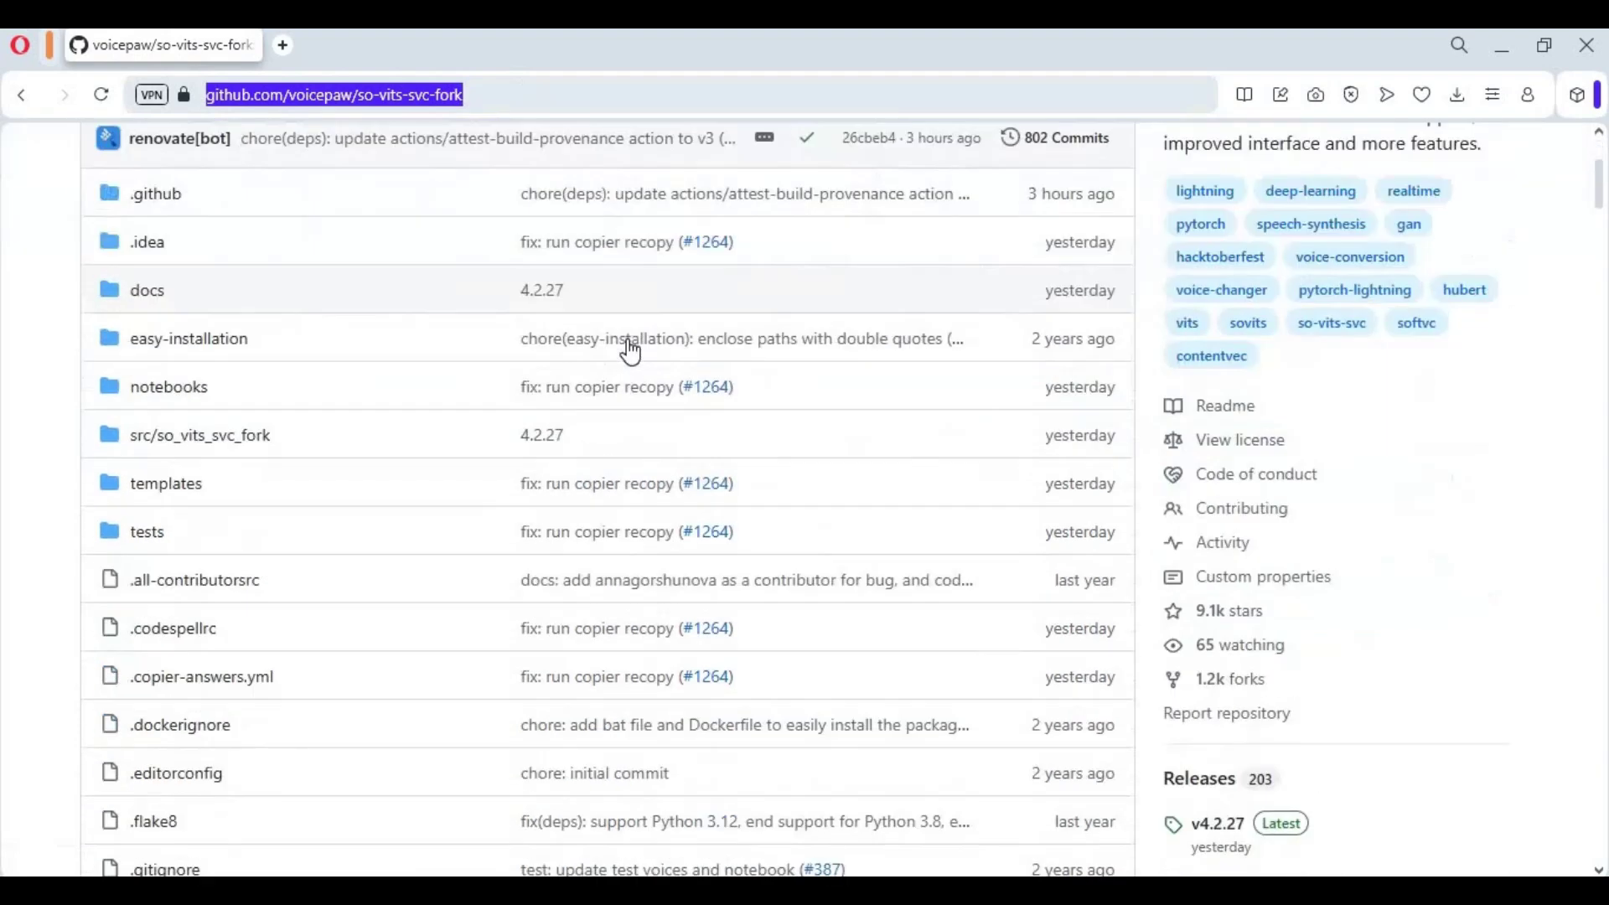
scroll(629, 350, down, 2)
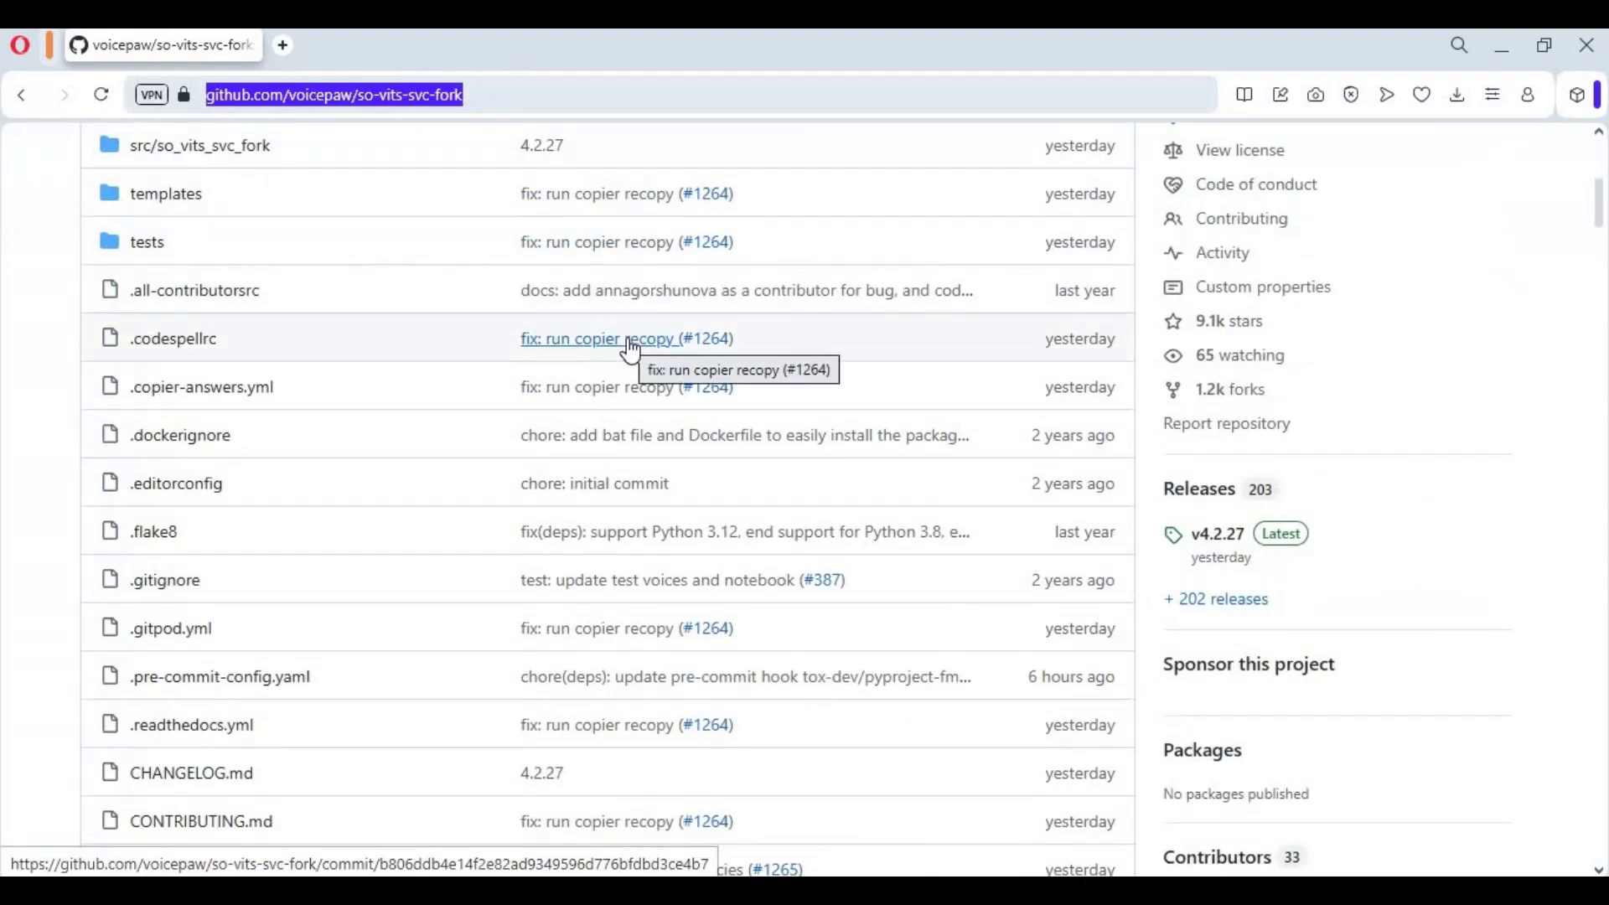
scroll(628, 346, down, 3)
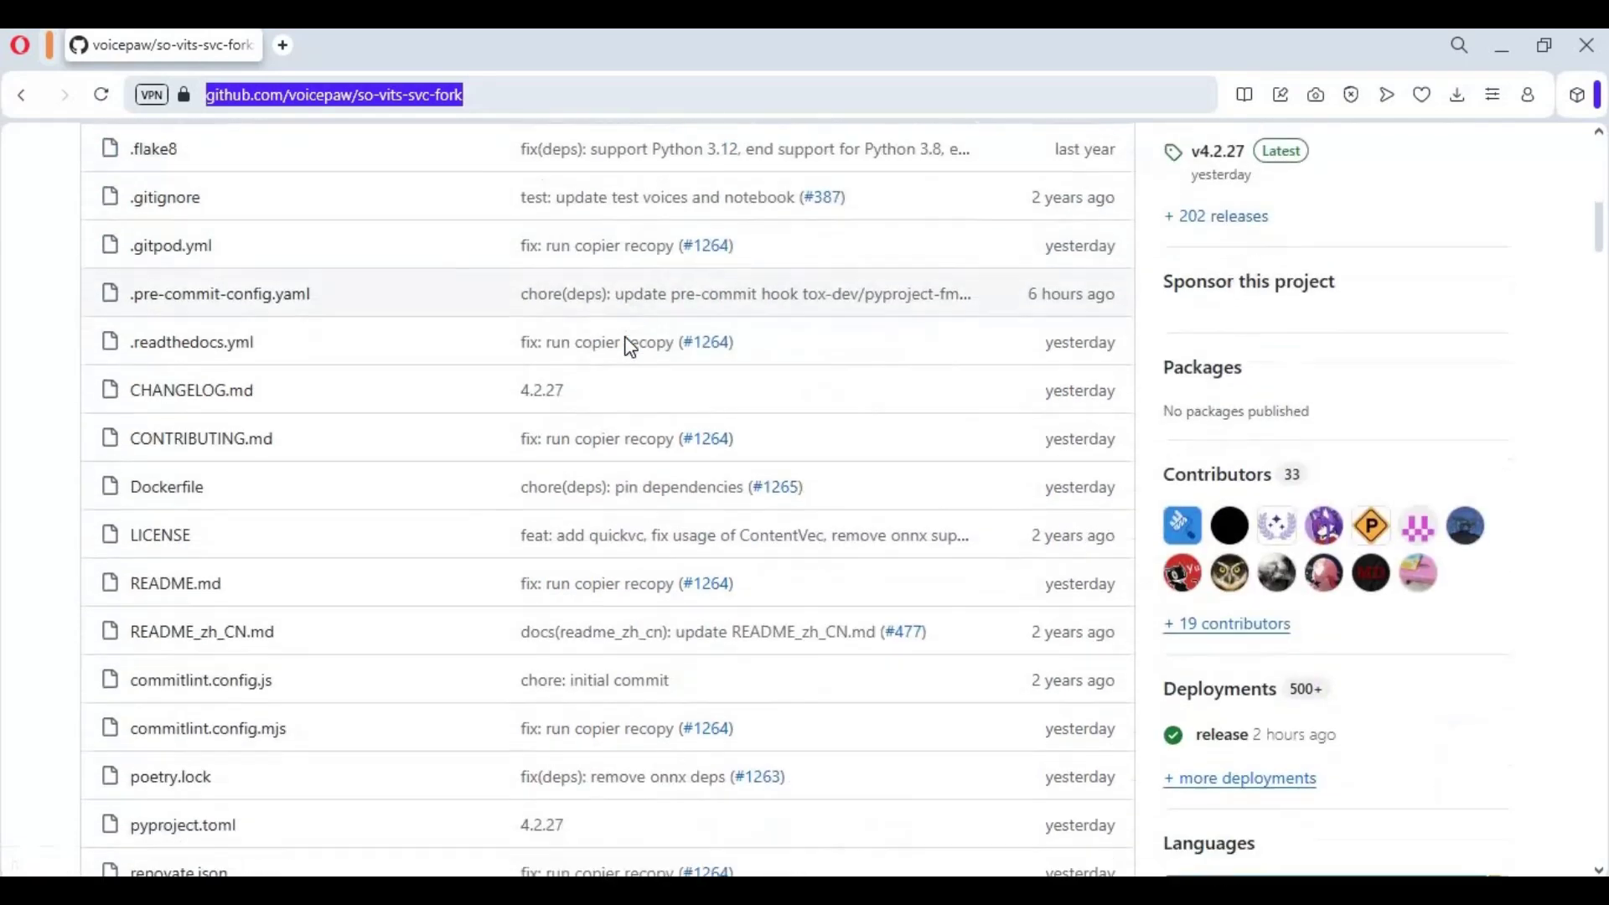
scroll(628, 346, down, 3)
scroll(628, 346, down, 3)
scroll(627, 345, down, 2)
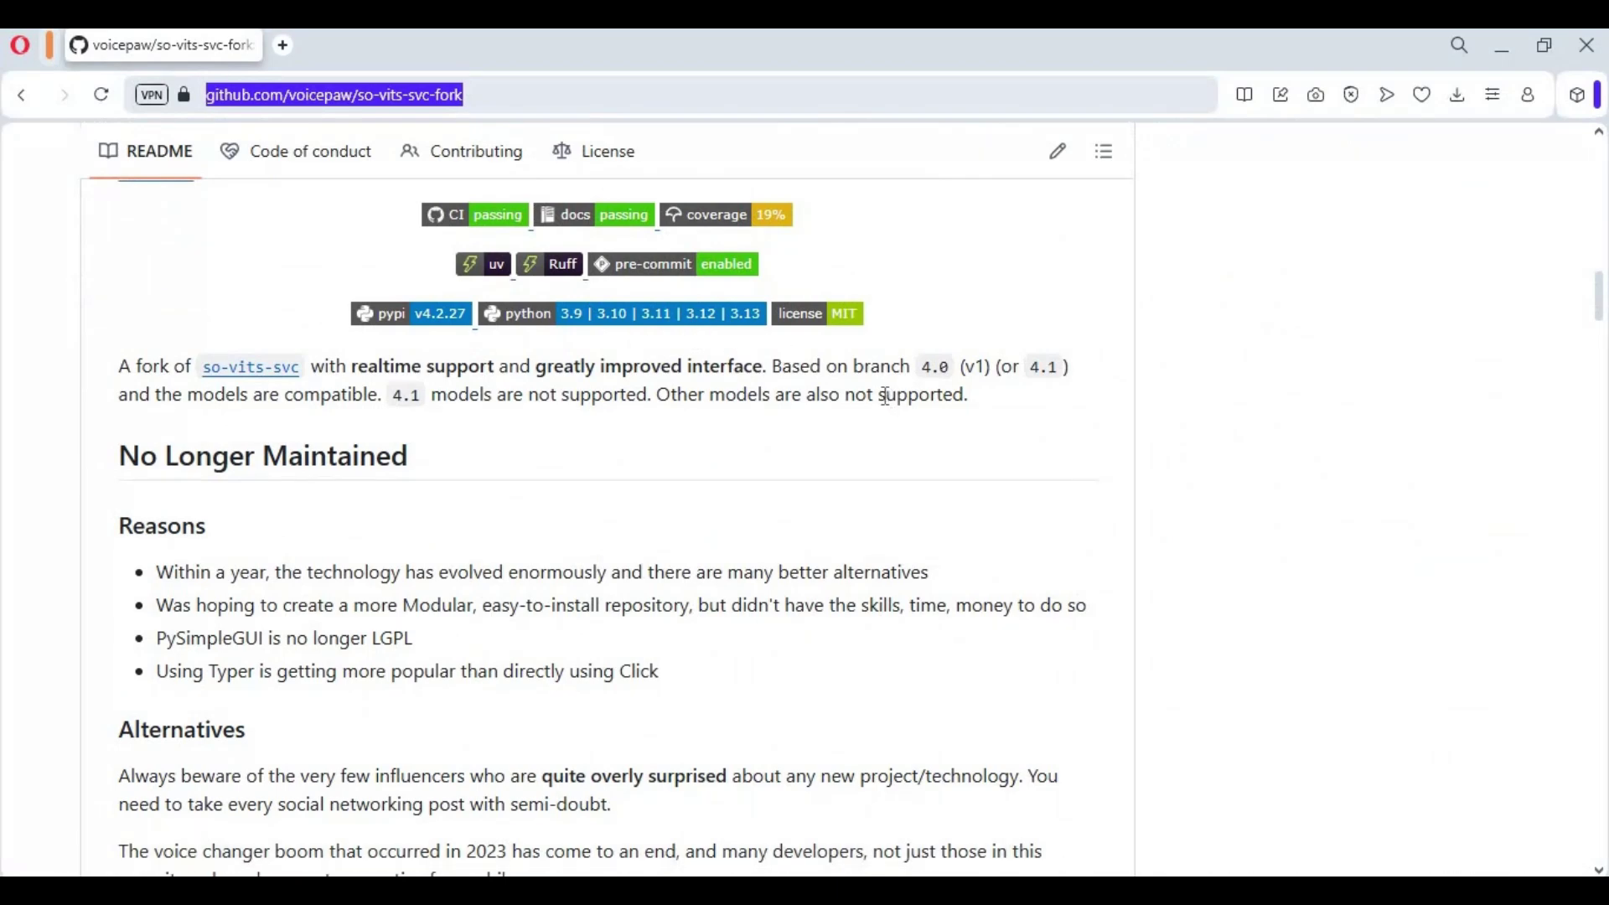
scroll(886, 395, down, 2)
scroll(885, 396, down, 5)
scroll(885, 396, down, 4)
scroll(884, 396, down, 2)
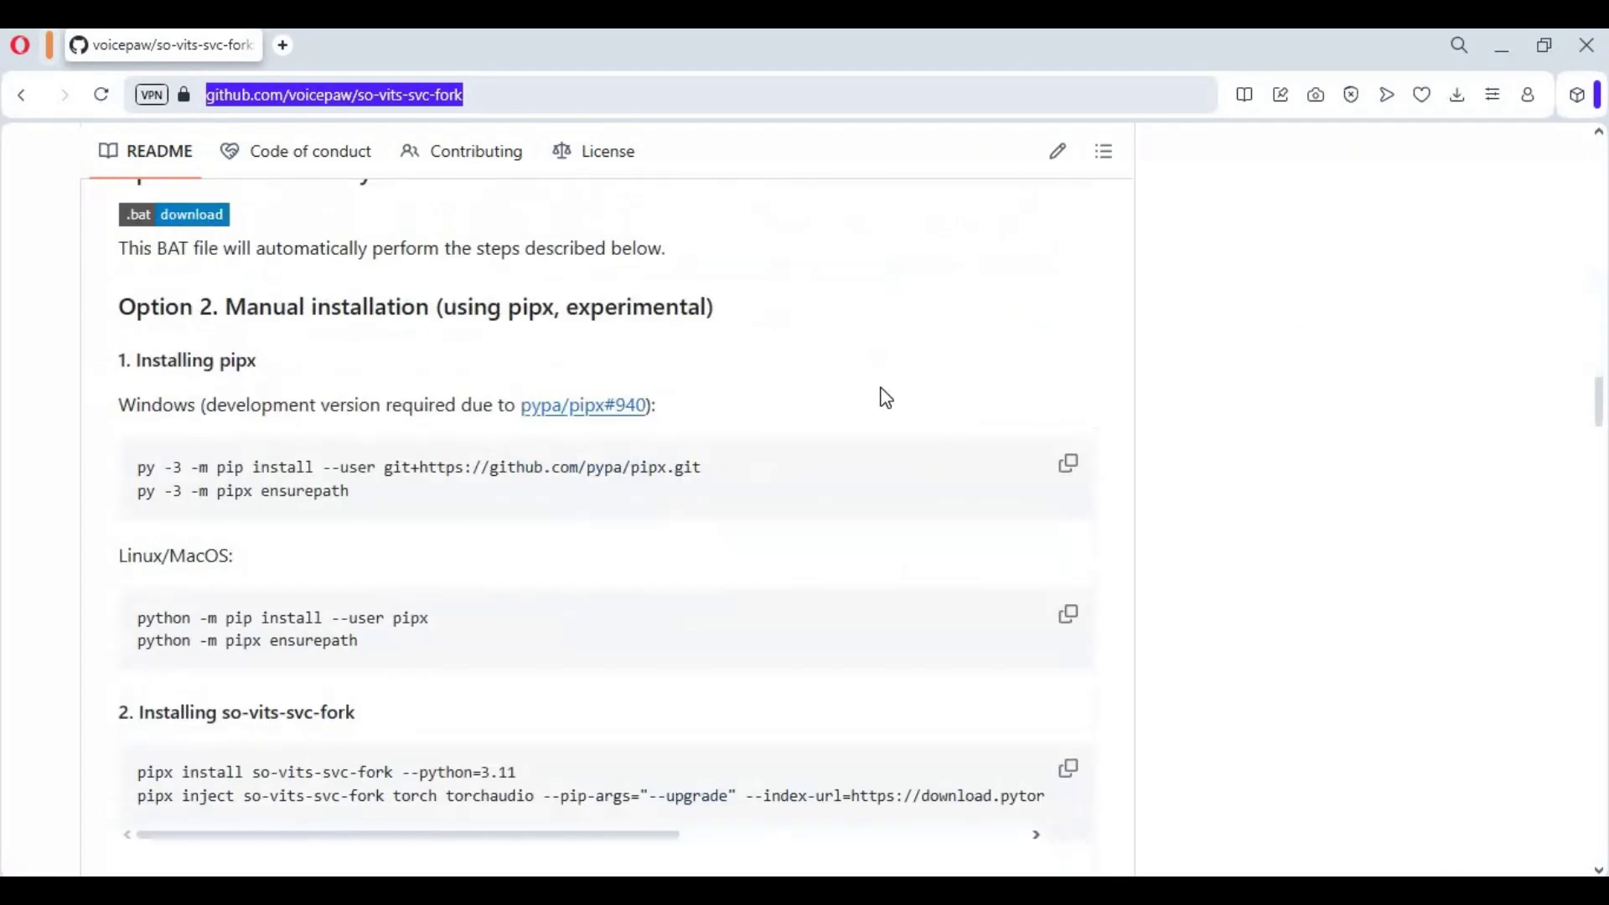
scroll(881, 397, down, 2)
scroll(882, 398, down, 2)
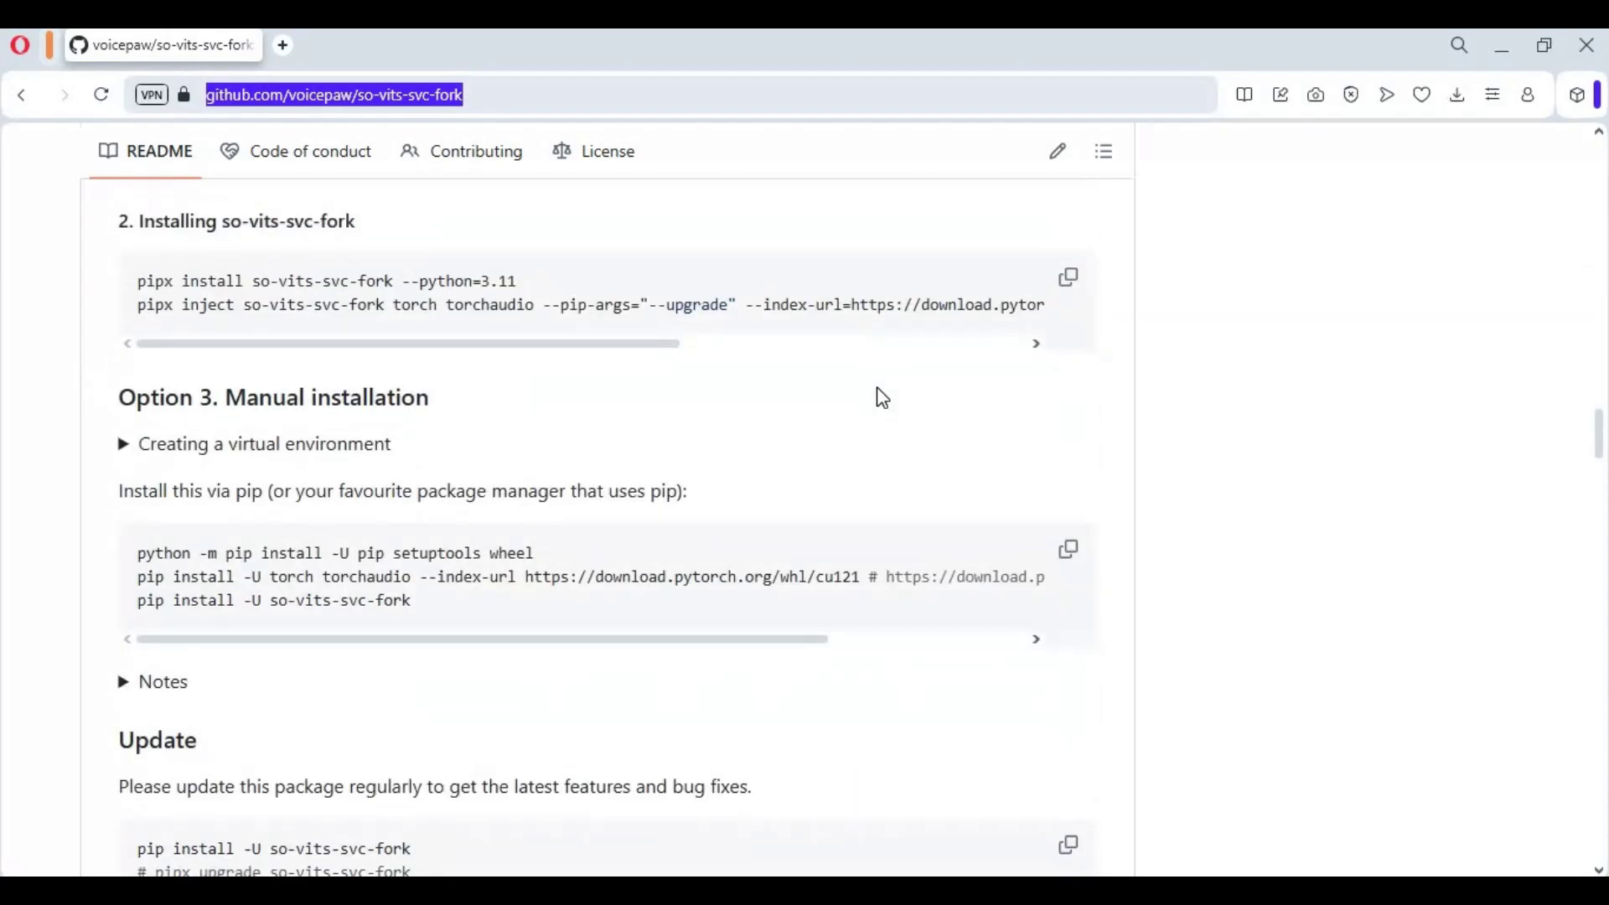
scroll(876, 398, up, 1)
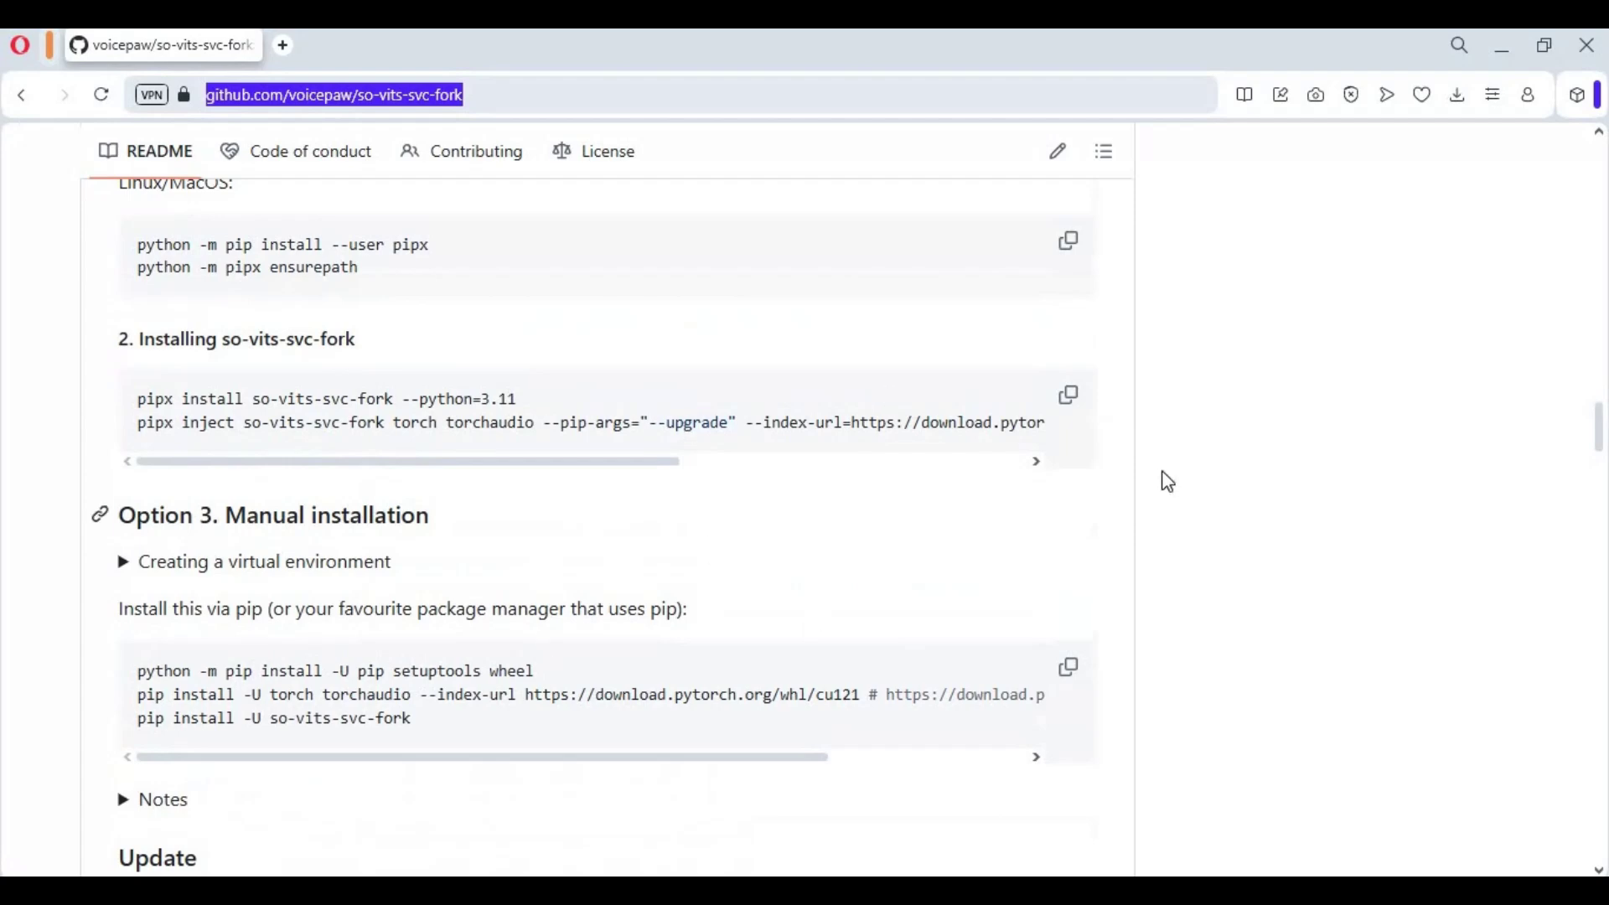
scroll(1182, 468, up, 5)
scroll(1187, 467, up, 5)
scroll(1232, 470, up, 15)
scroll(1232, 471, up, 5)
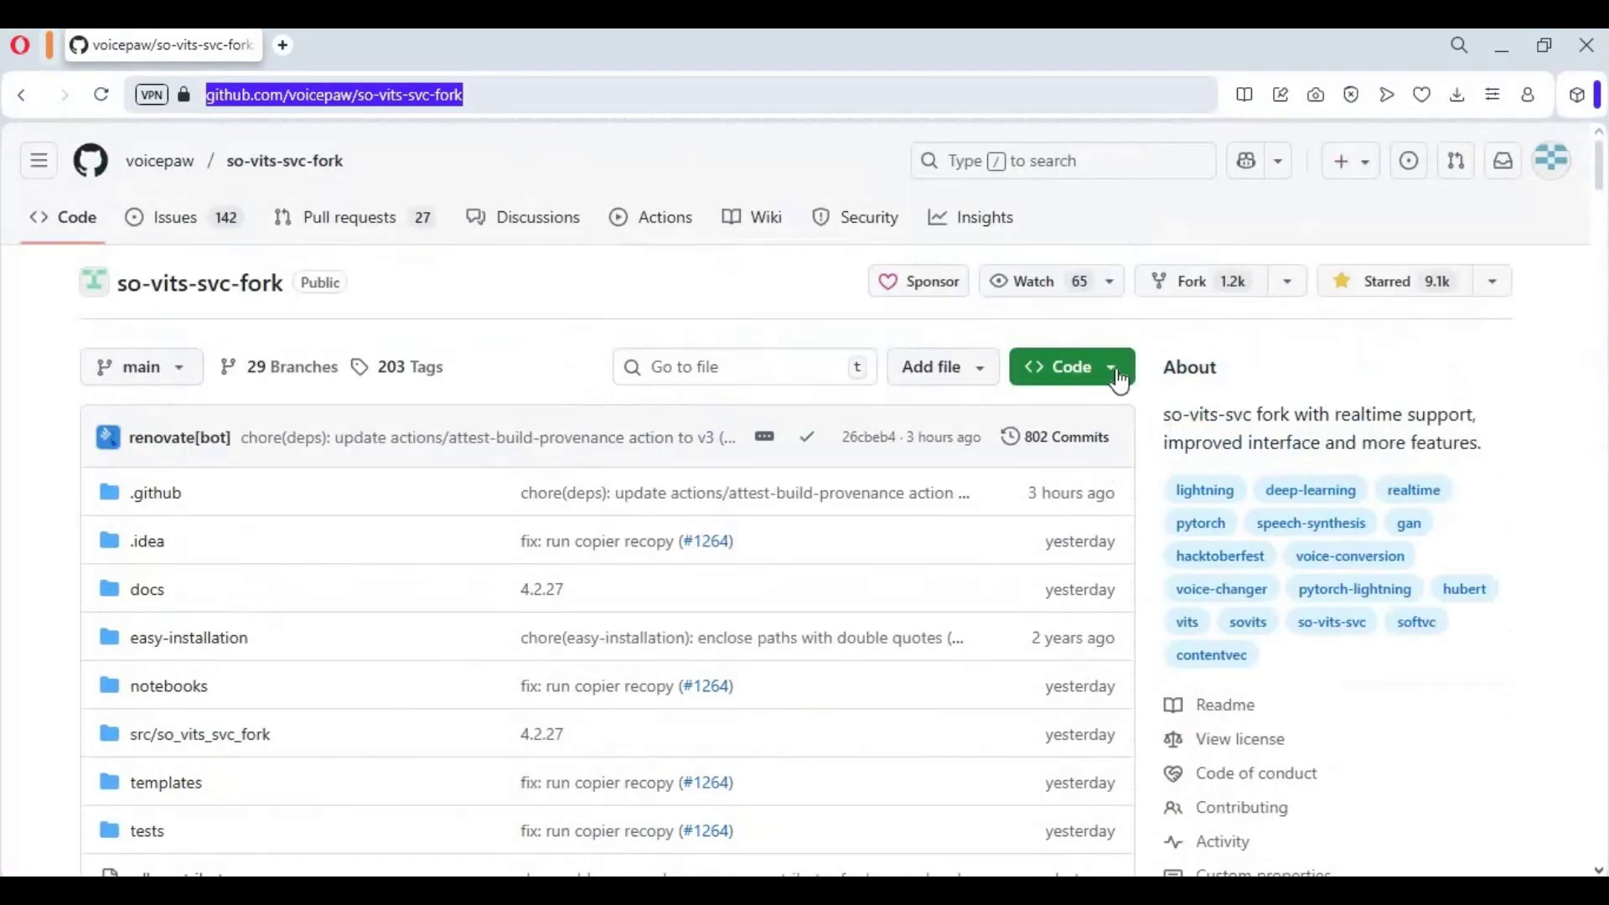
click(1070, 366)
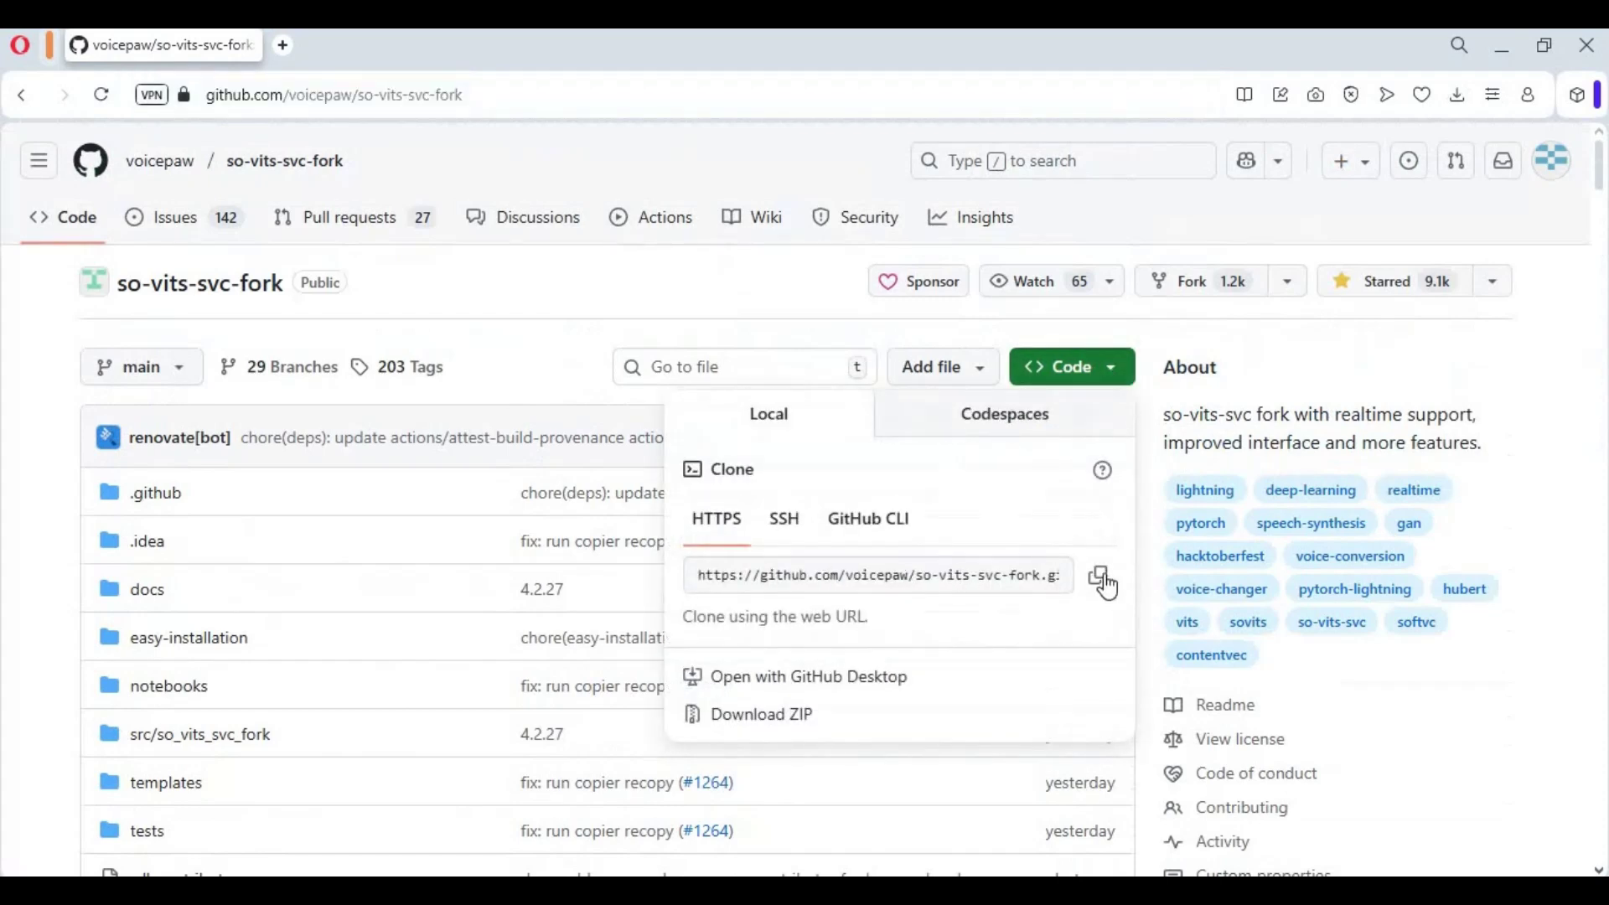
click(1097, 579)
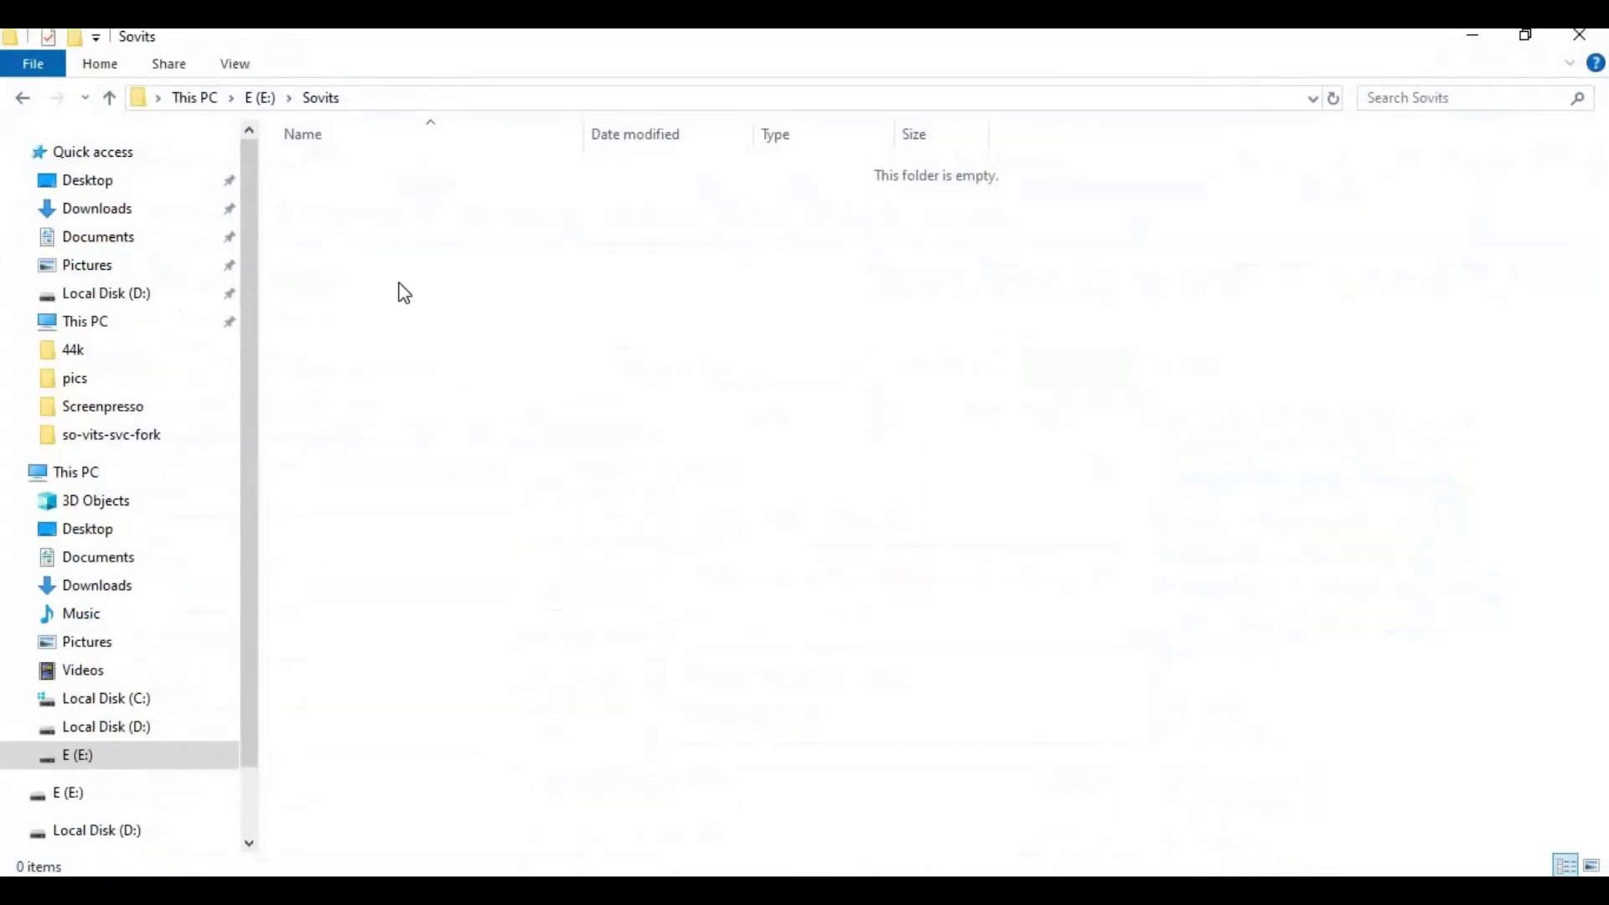
- Open Command Prompt in E:\Sovits and git clone the so-vits-svc-fork repository there
click(365, 96)
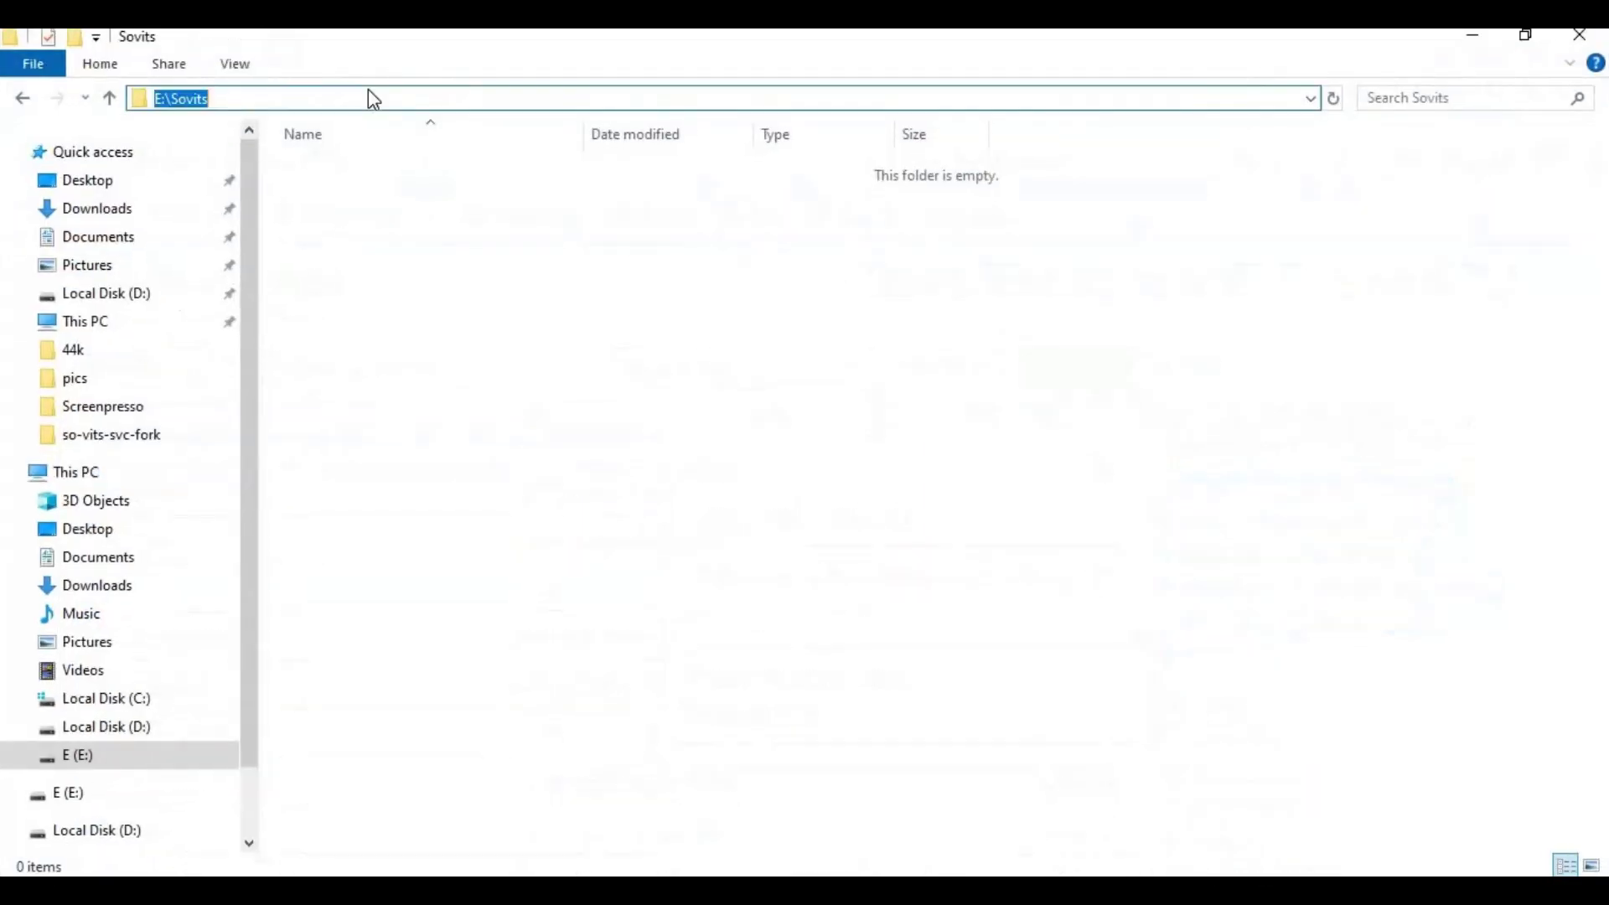
text(cmd)
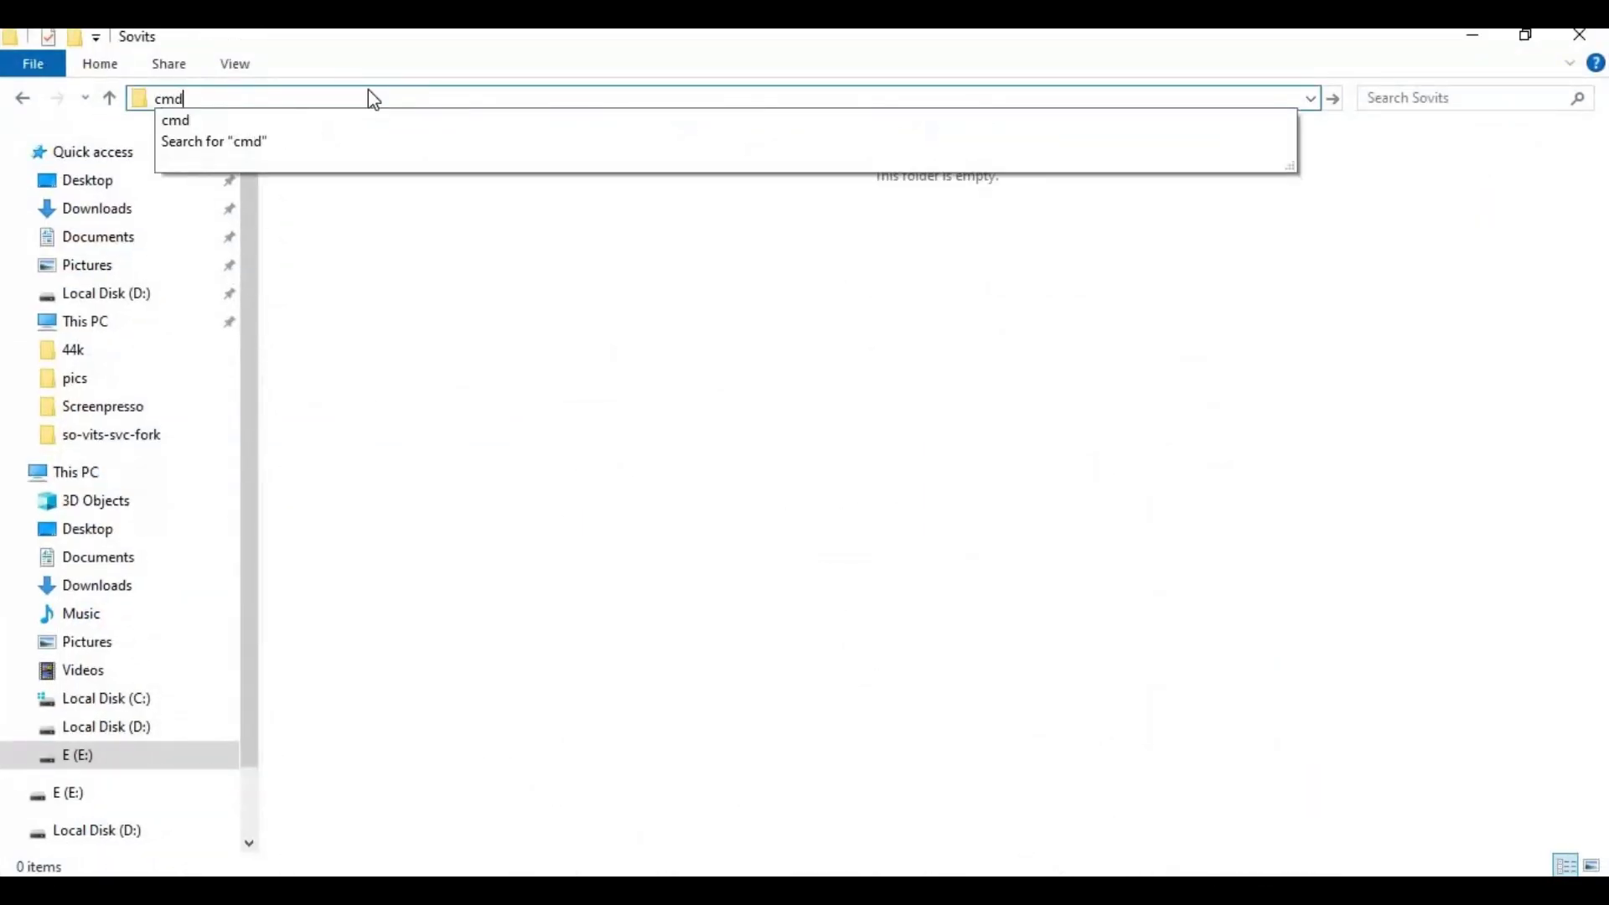
key(Return)
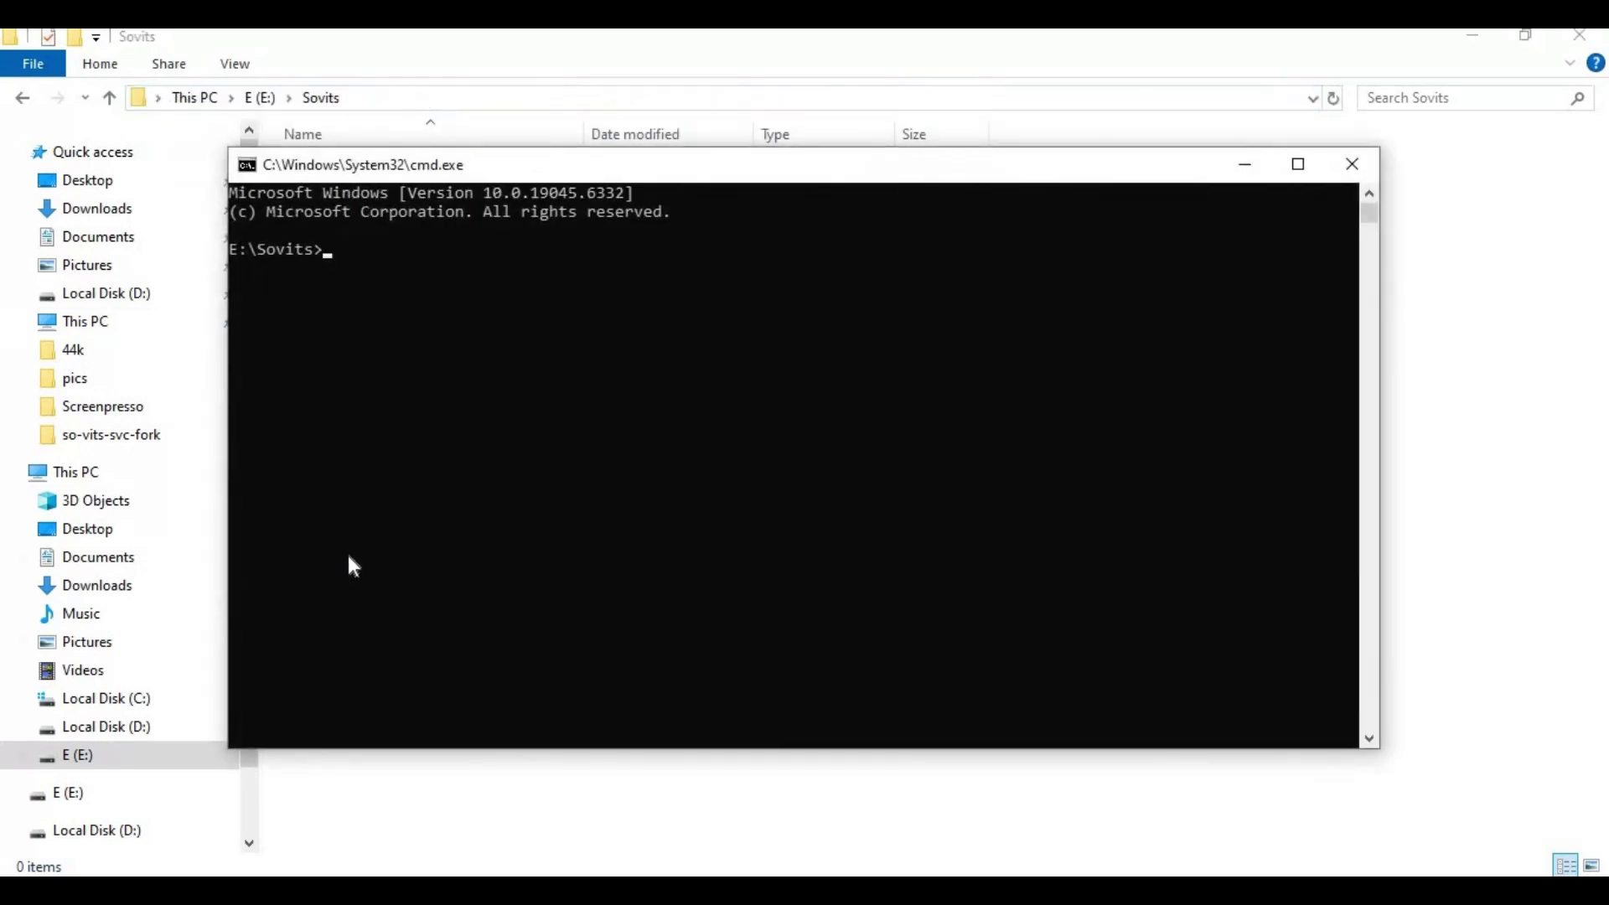
text(gi)
text(t clone)
key(ctrl+v)
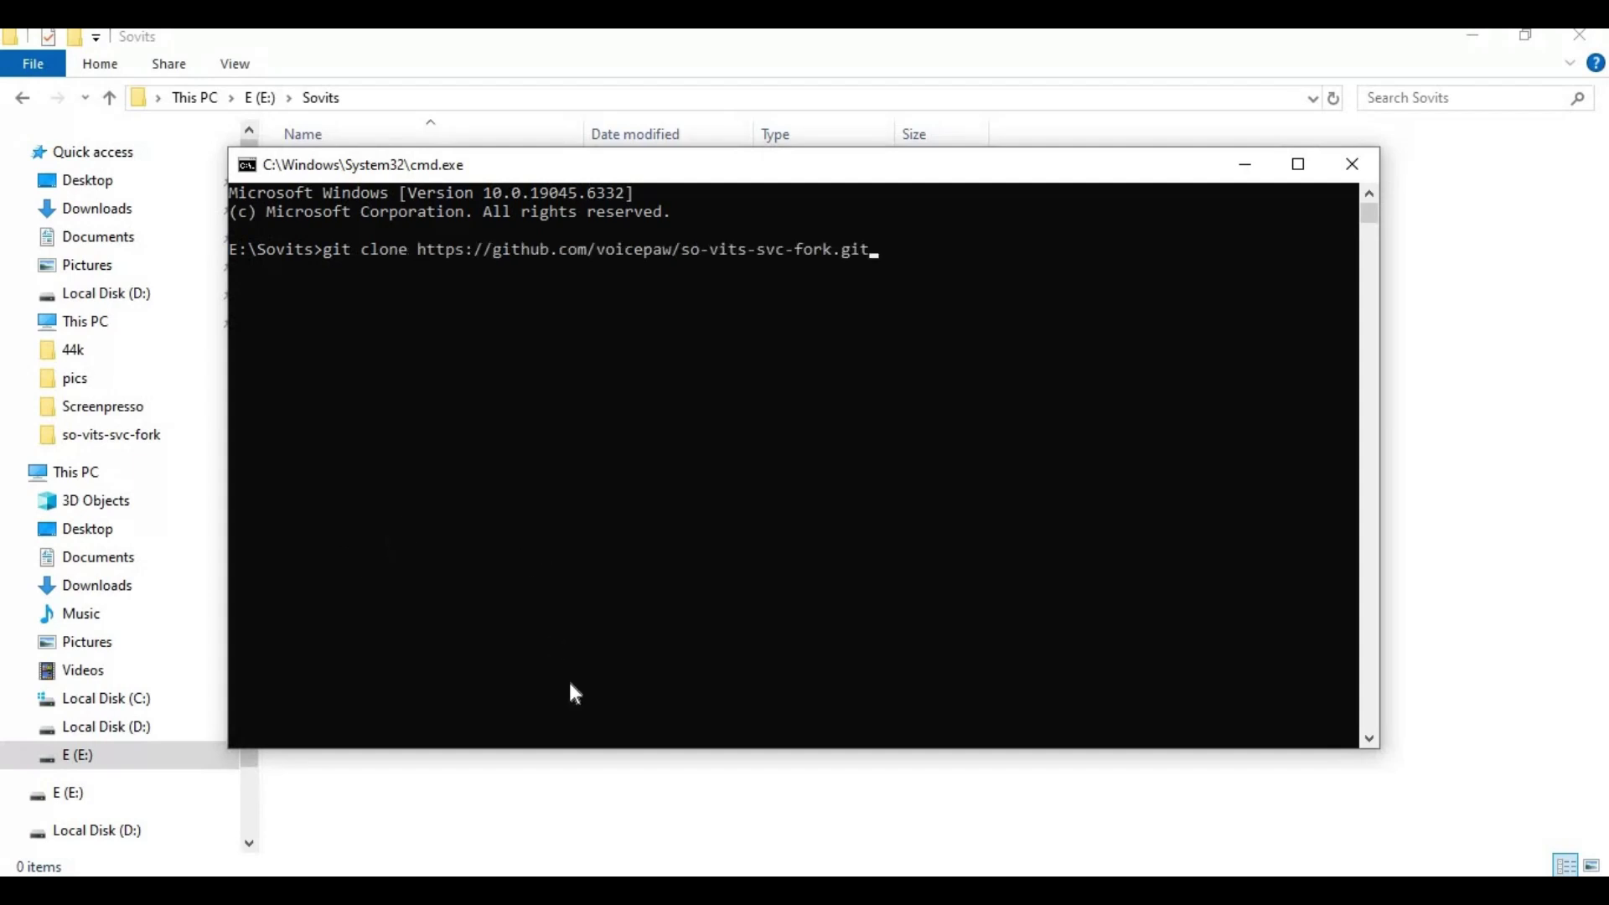
key(Return)
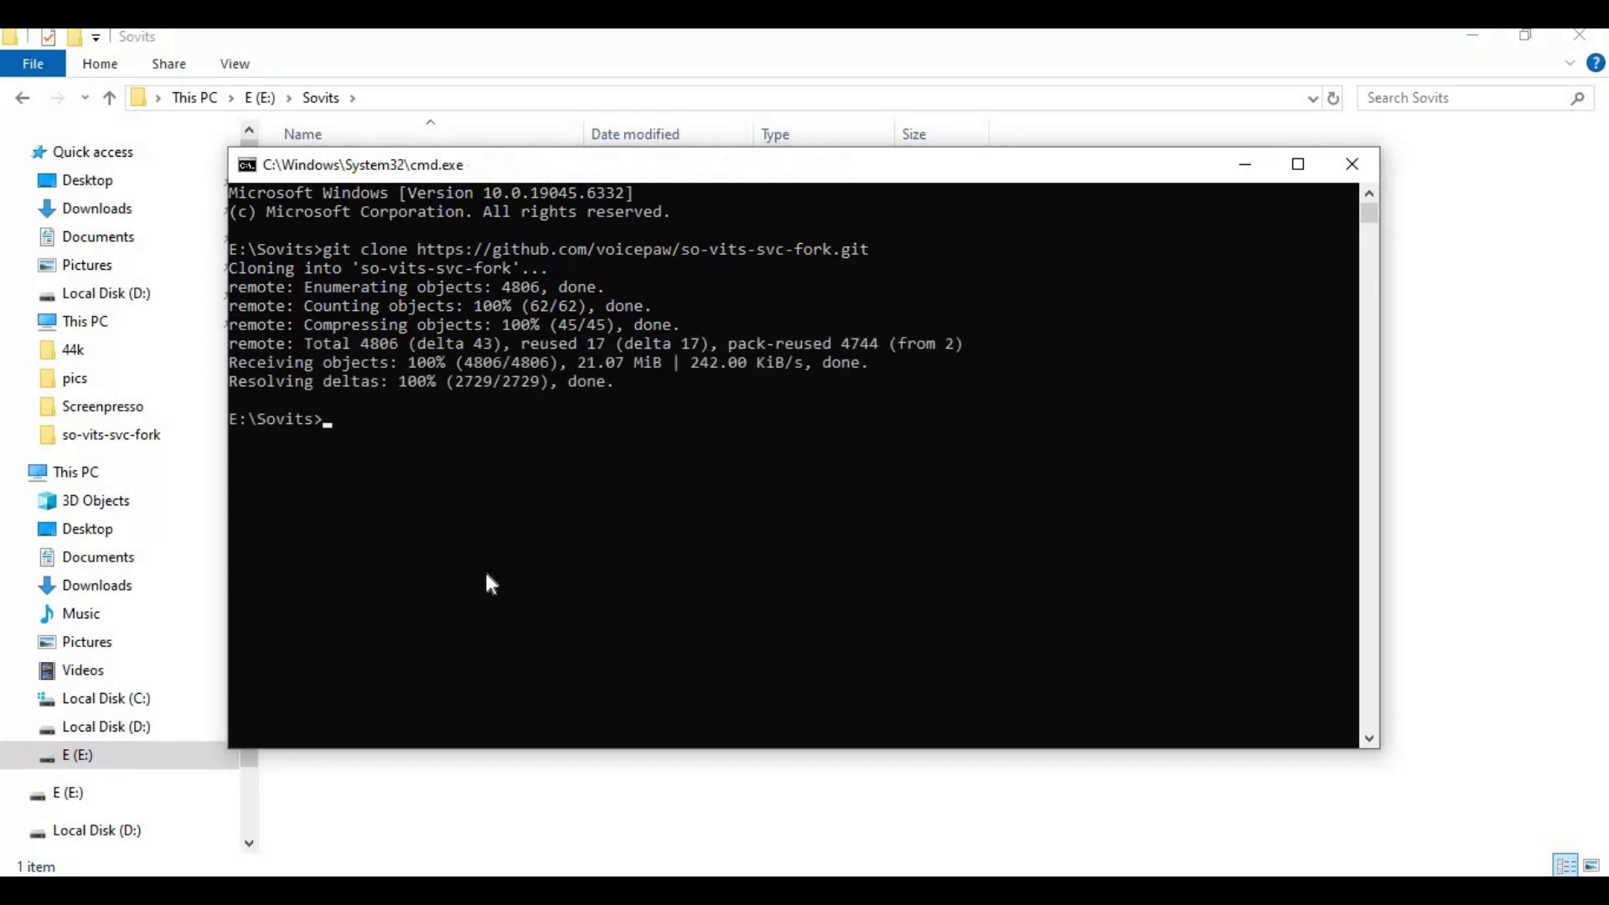
click(664, 824)
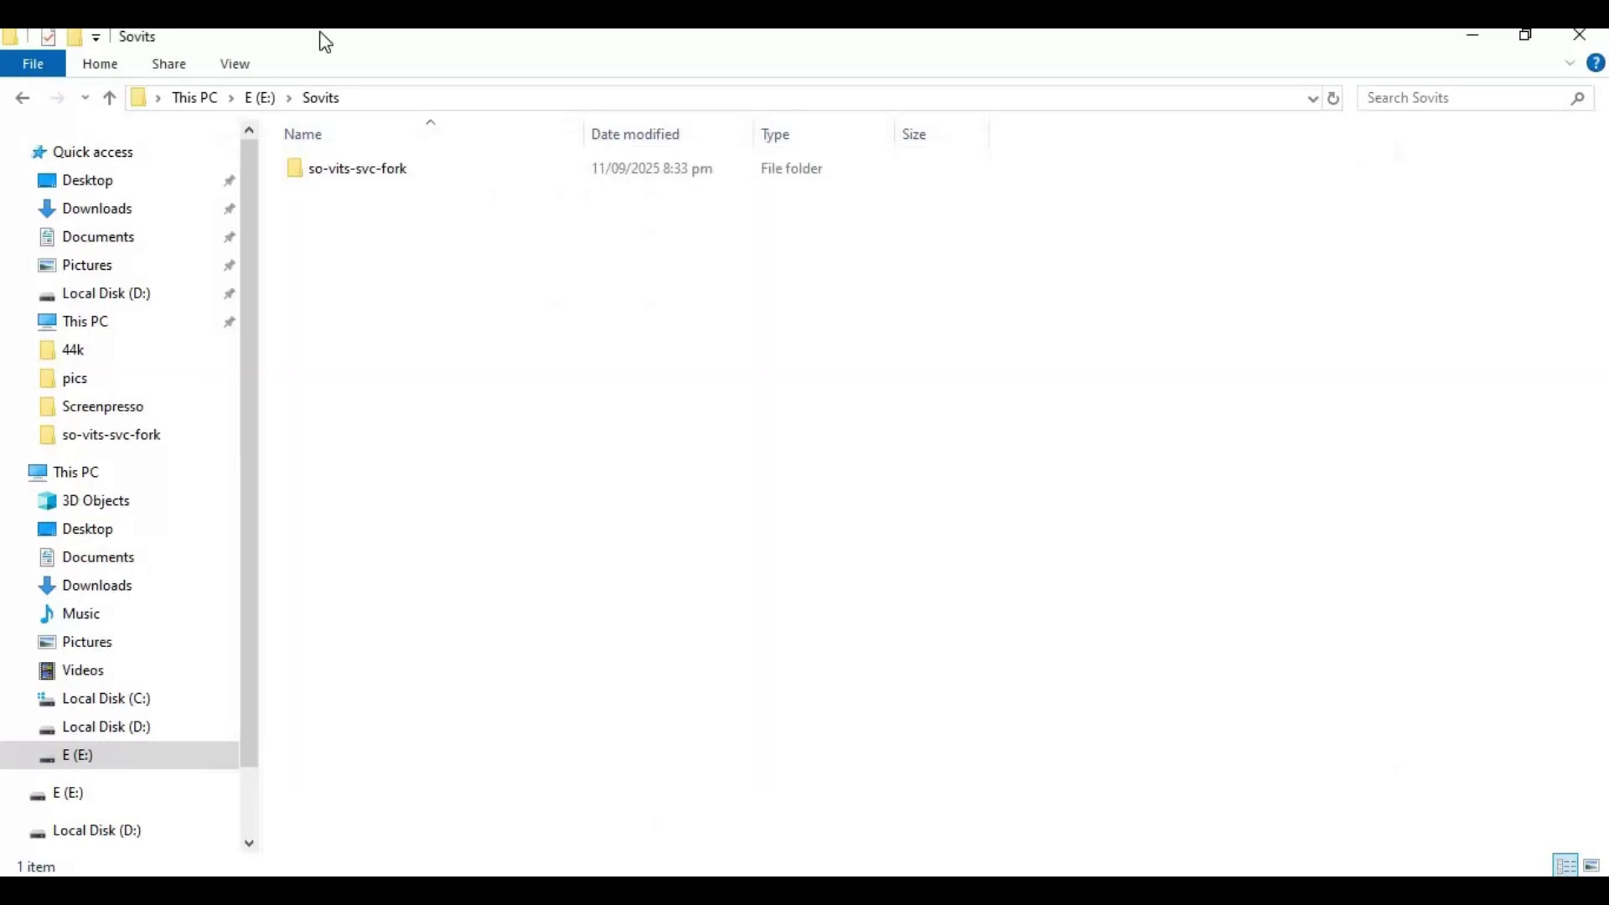
- Change Command Prompt into the cloned so-vits-svc-fork folder using its copied path
double_click(334, 175)
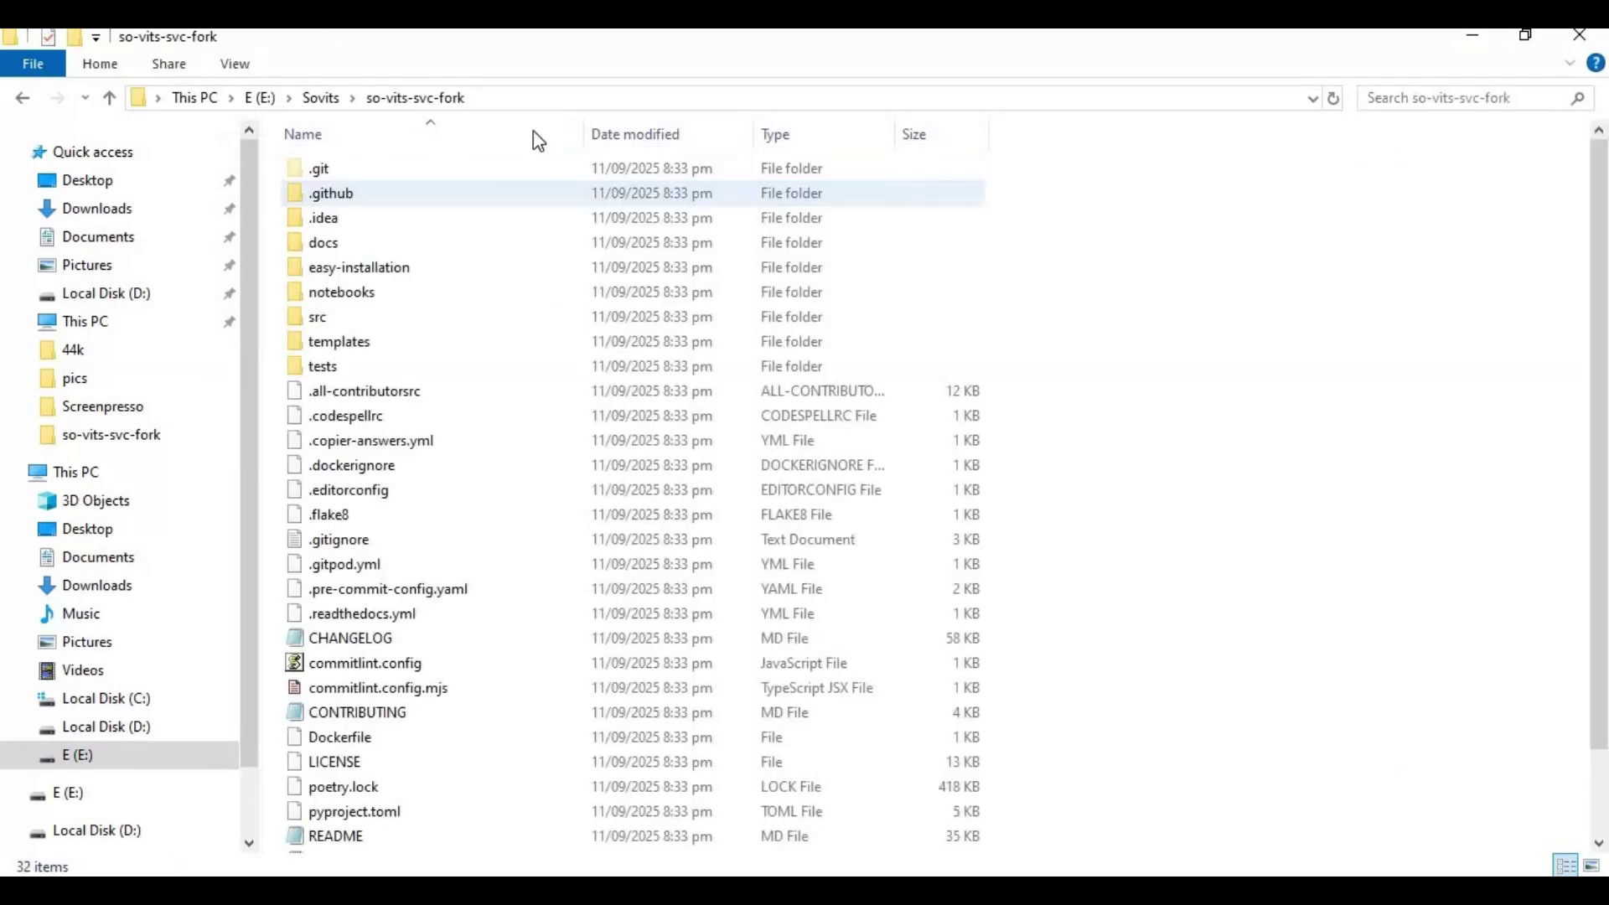
click(233, 97)
right_click(224, 98)
click(302, 175)
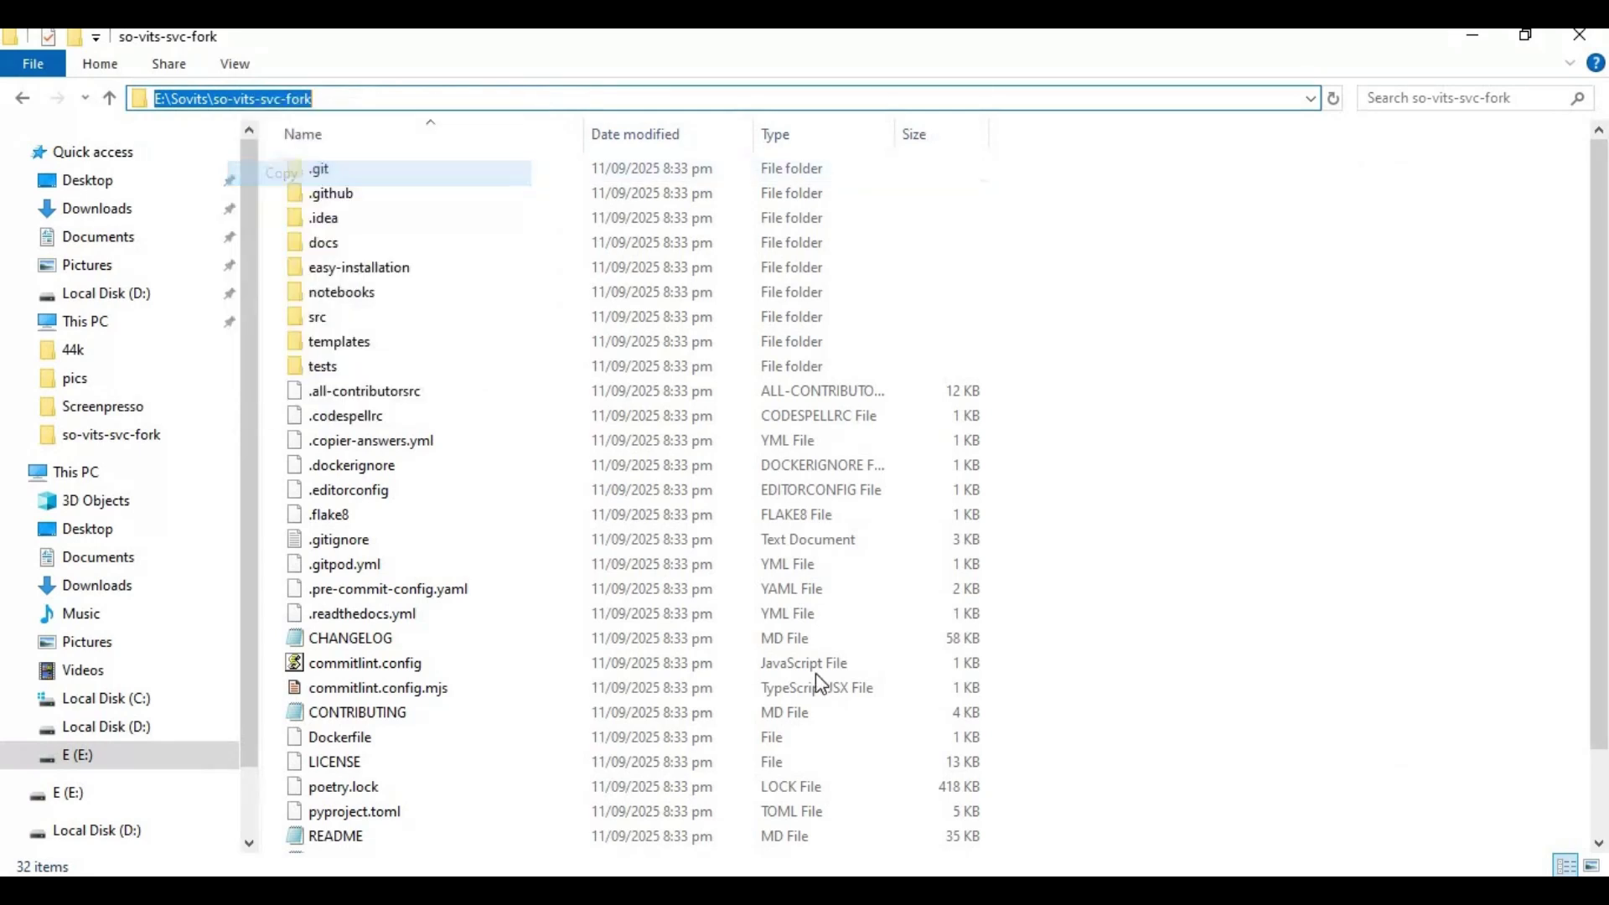
key(alt+Tab)
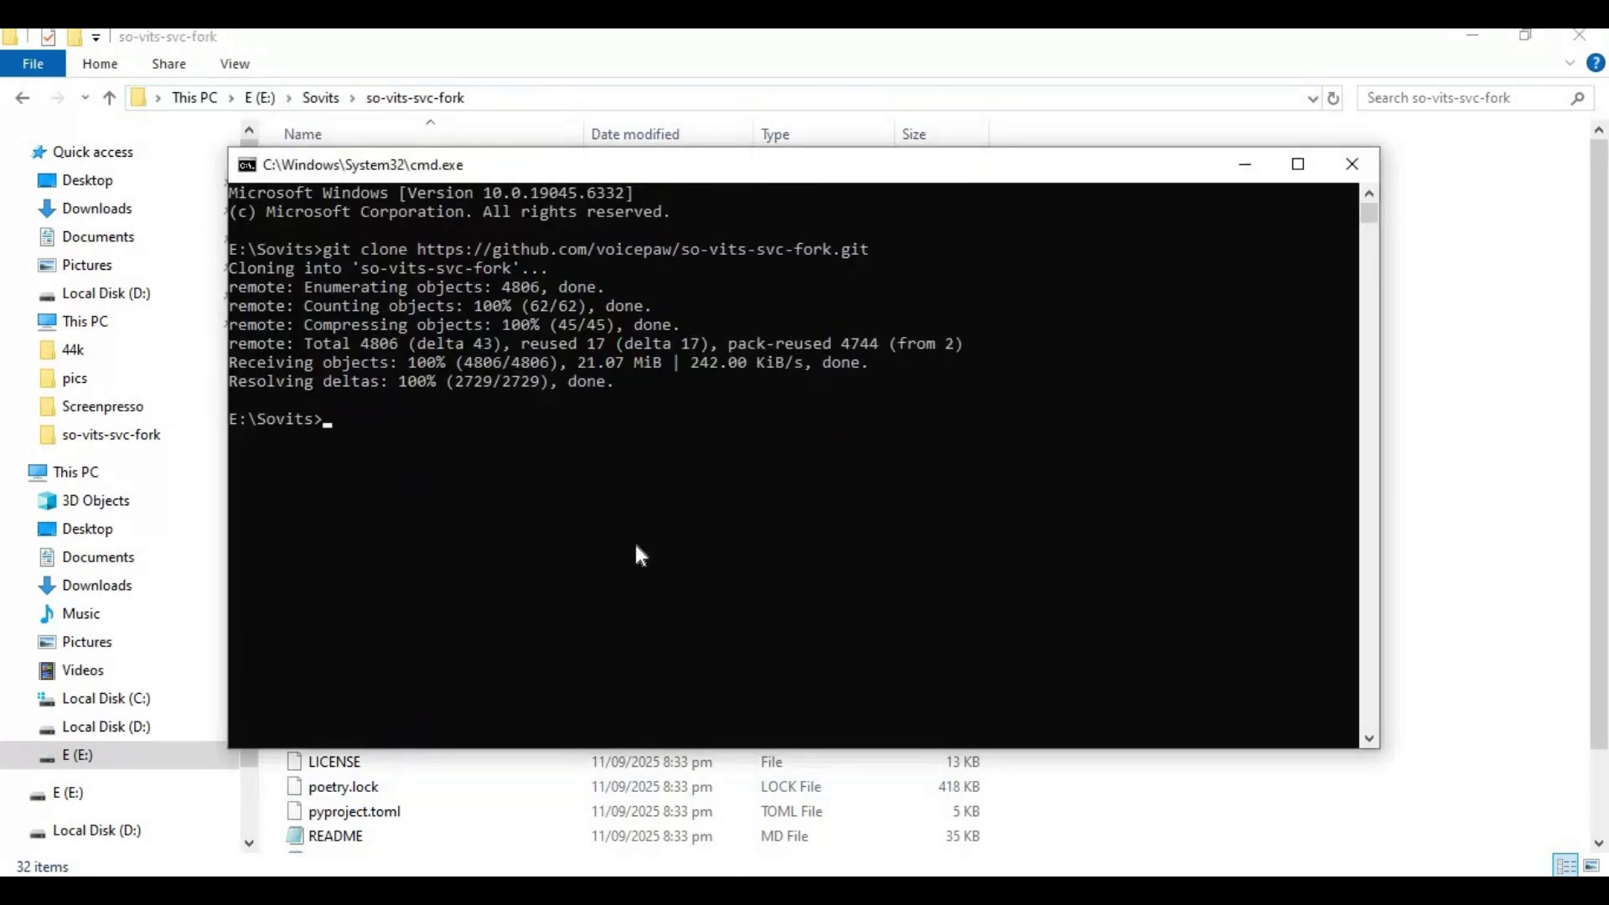
text(cd)
key(ctrl+v)
key(Return)
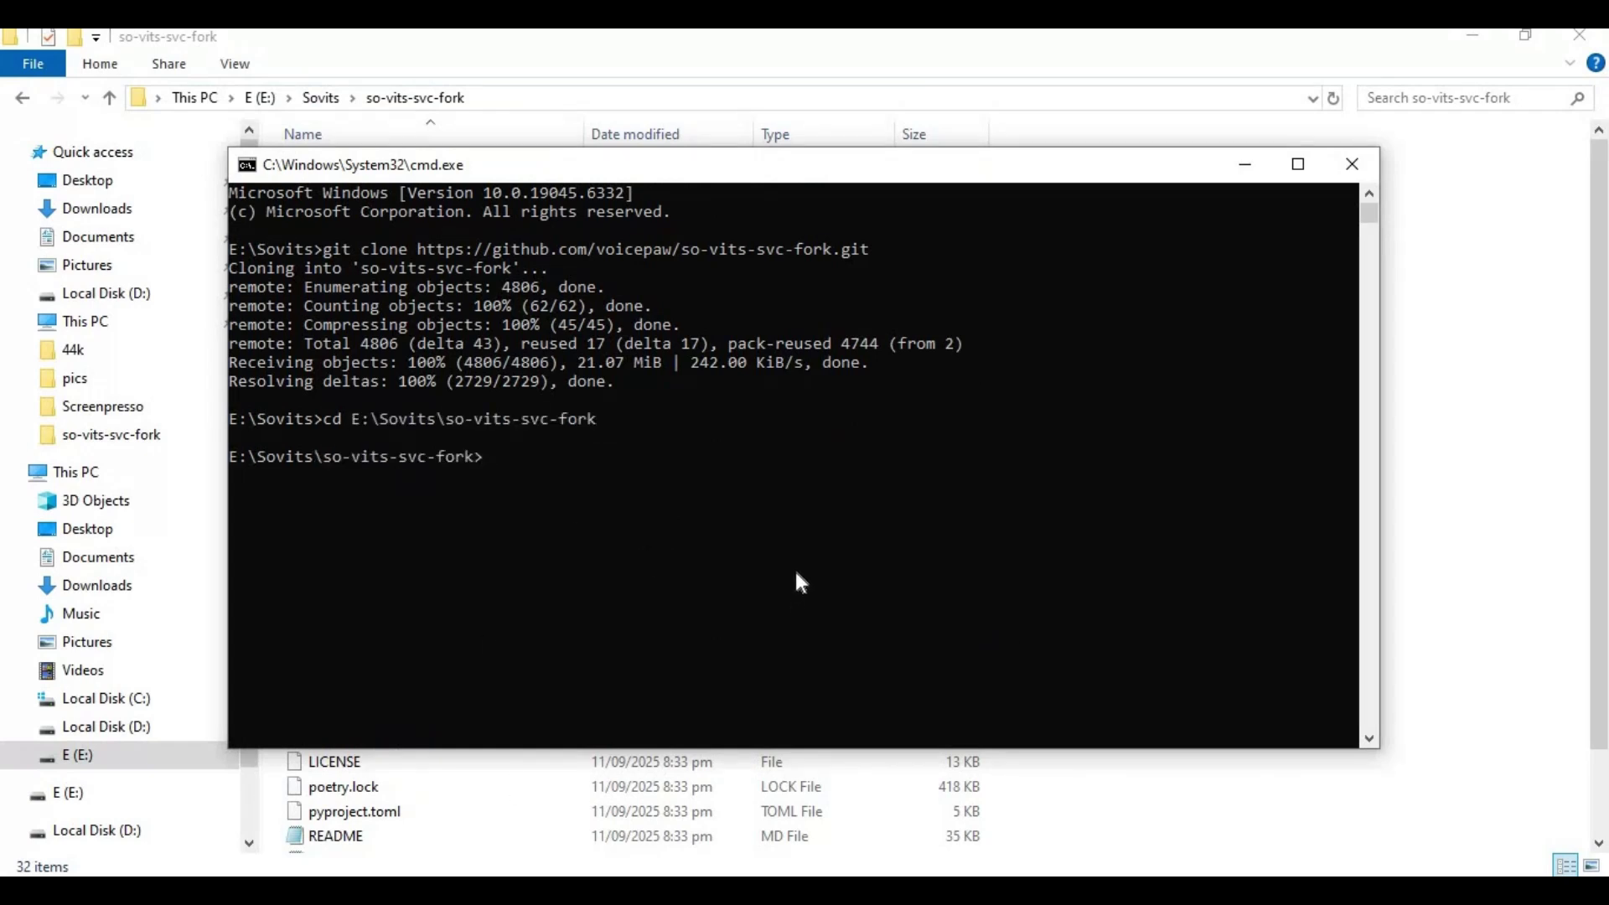
text(p)
text(y )
text(-3)
text(.10)
text( -)
text(m ve)
text(nv ve)
text(nv)
- Create and activate the Python 3.10 venv, then install setuptools 80.9.0 and wheel 0.45.1
key(Return)
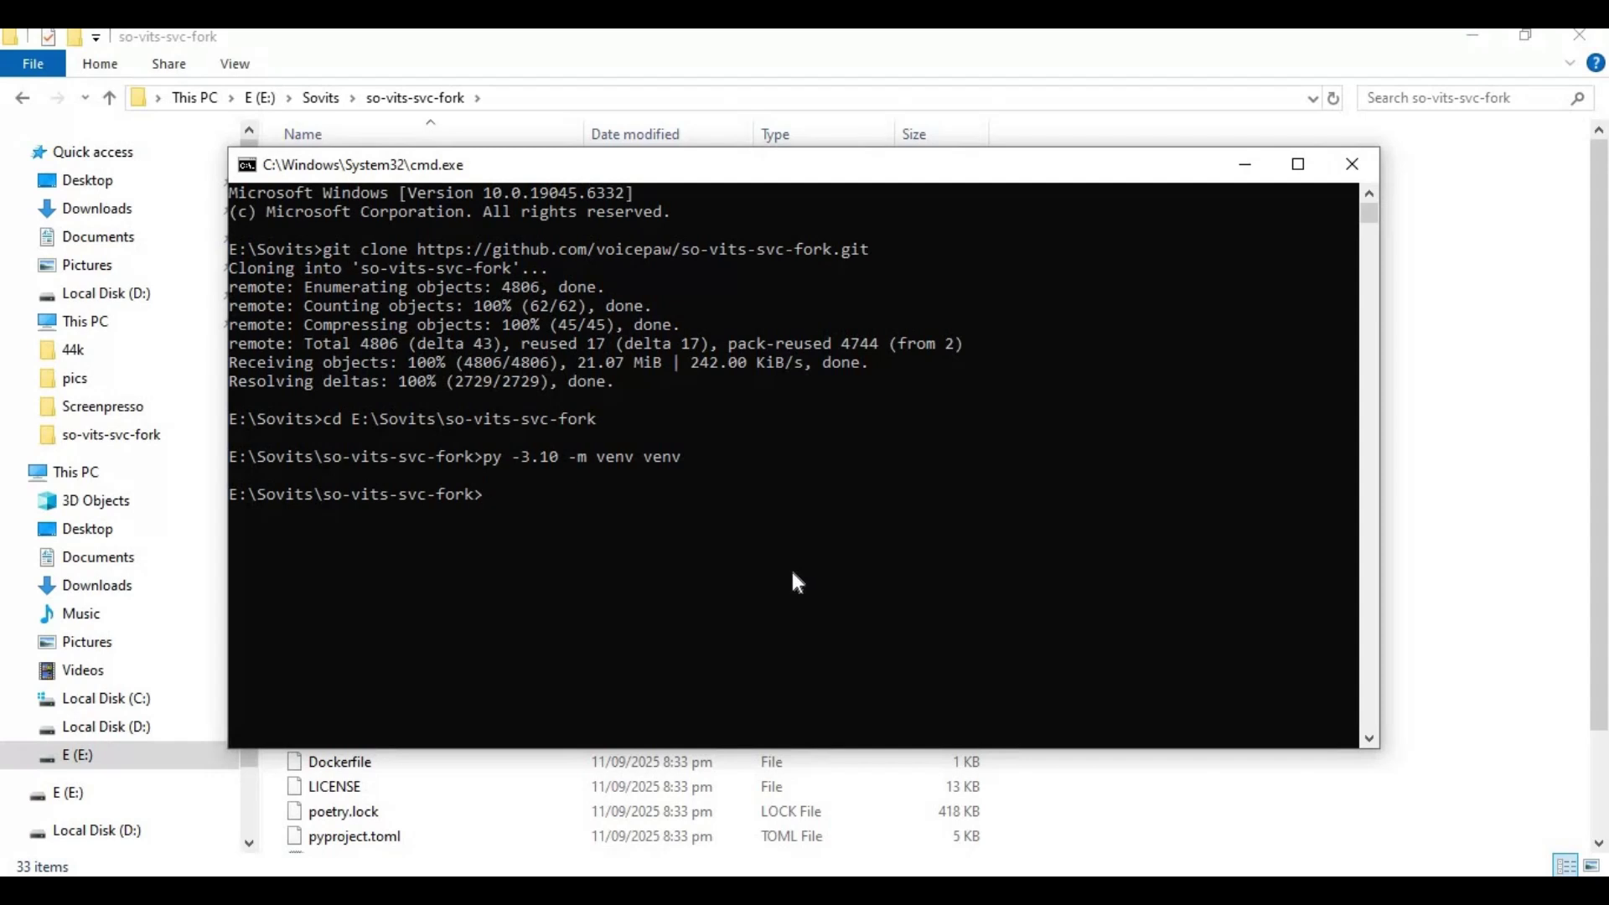
text(venv)
text(\)
text(scrip)
text(ts\)
text(act)
text(ivat)
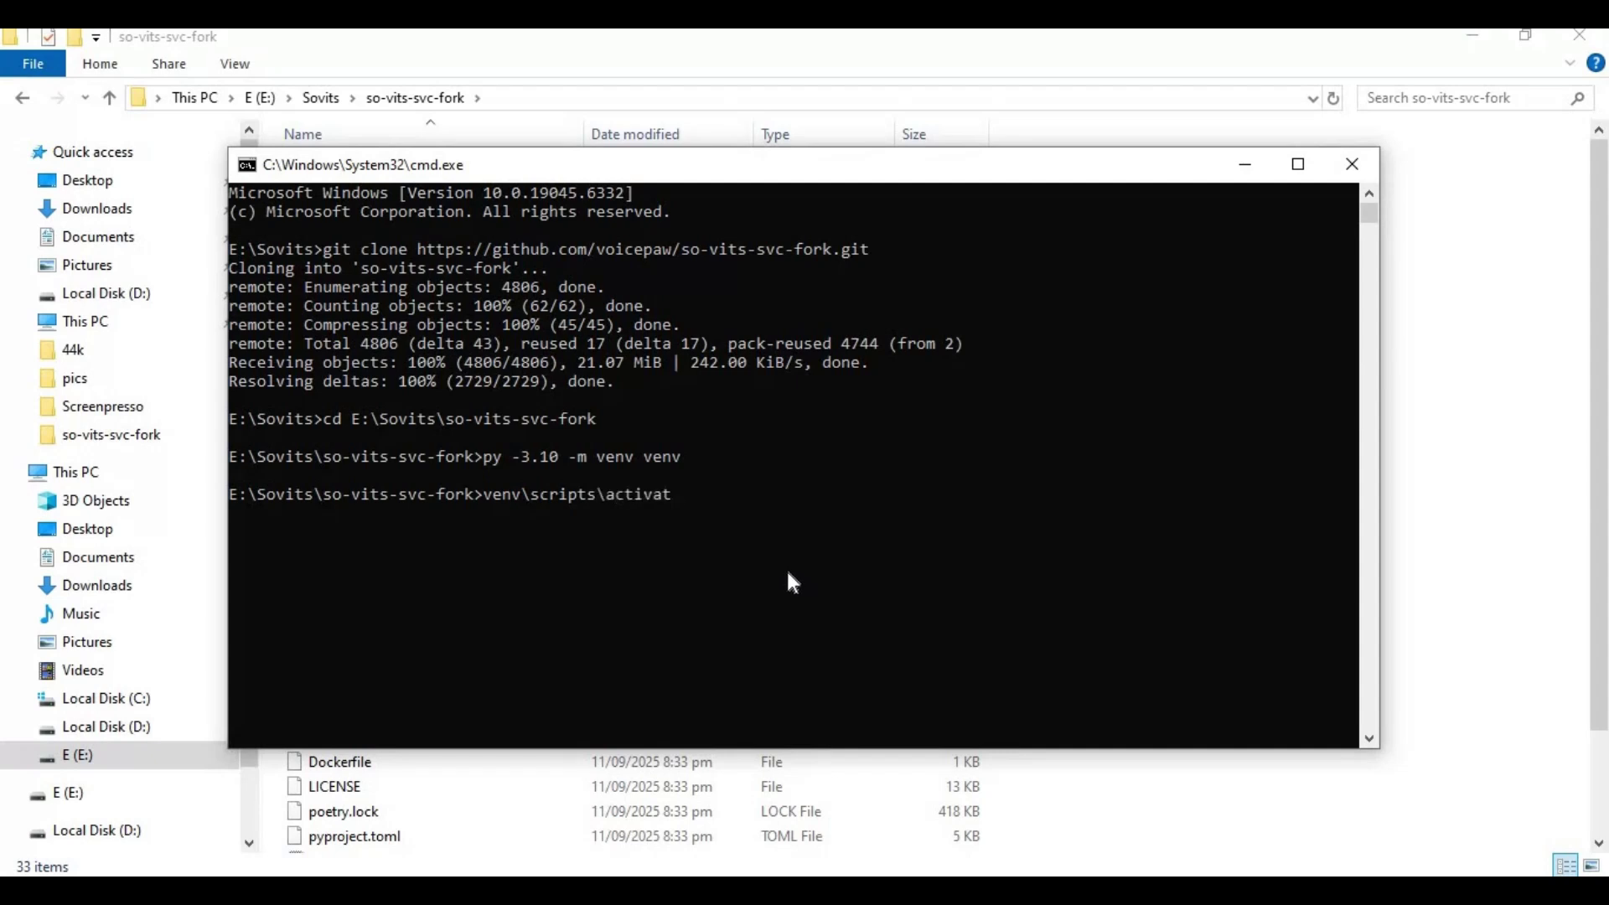
text(e)
key(Return)
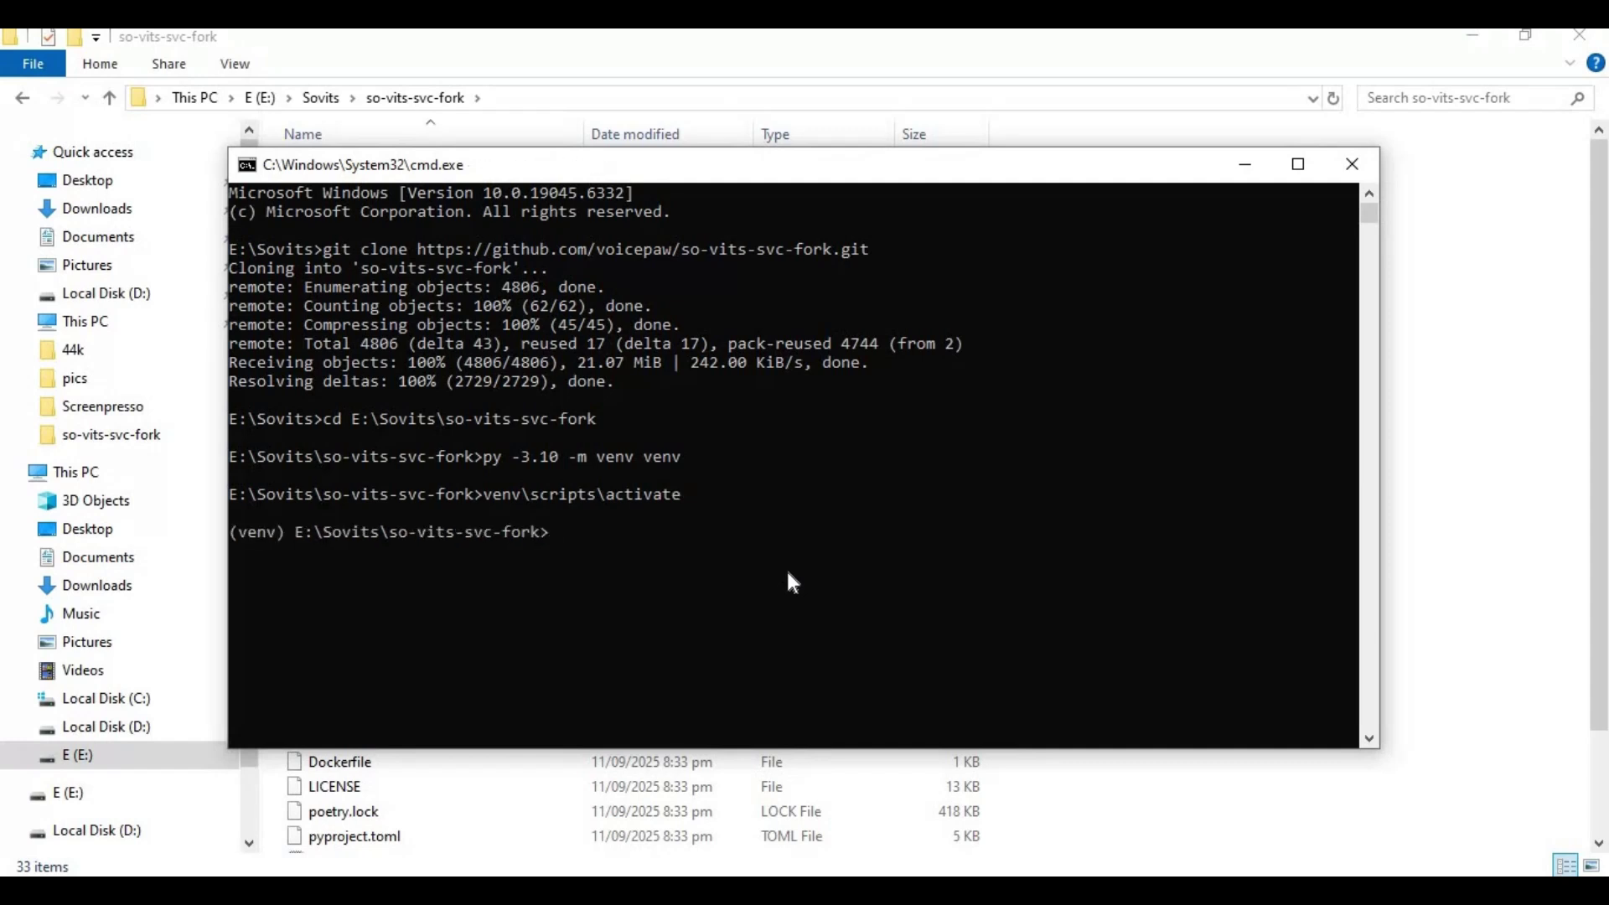
text(pip)
text( insta)
text(ll --)
text(upgrade set)
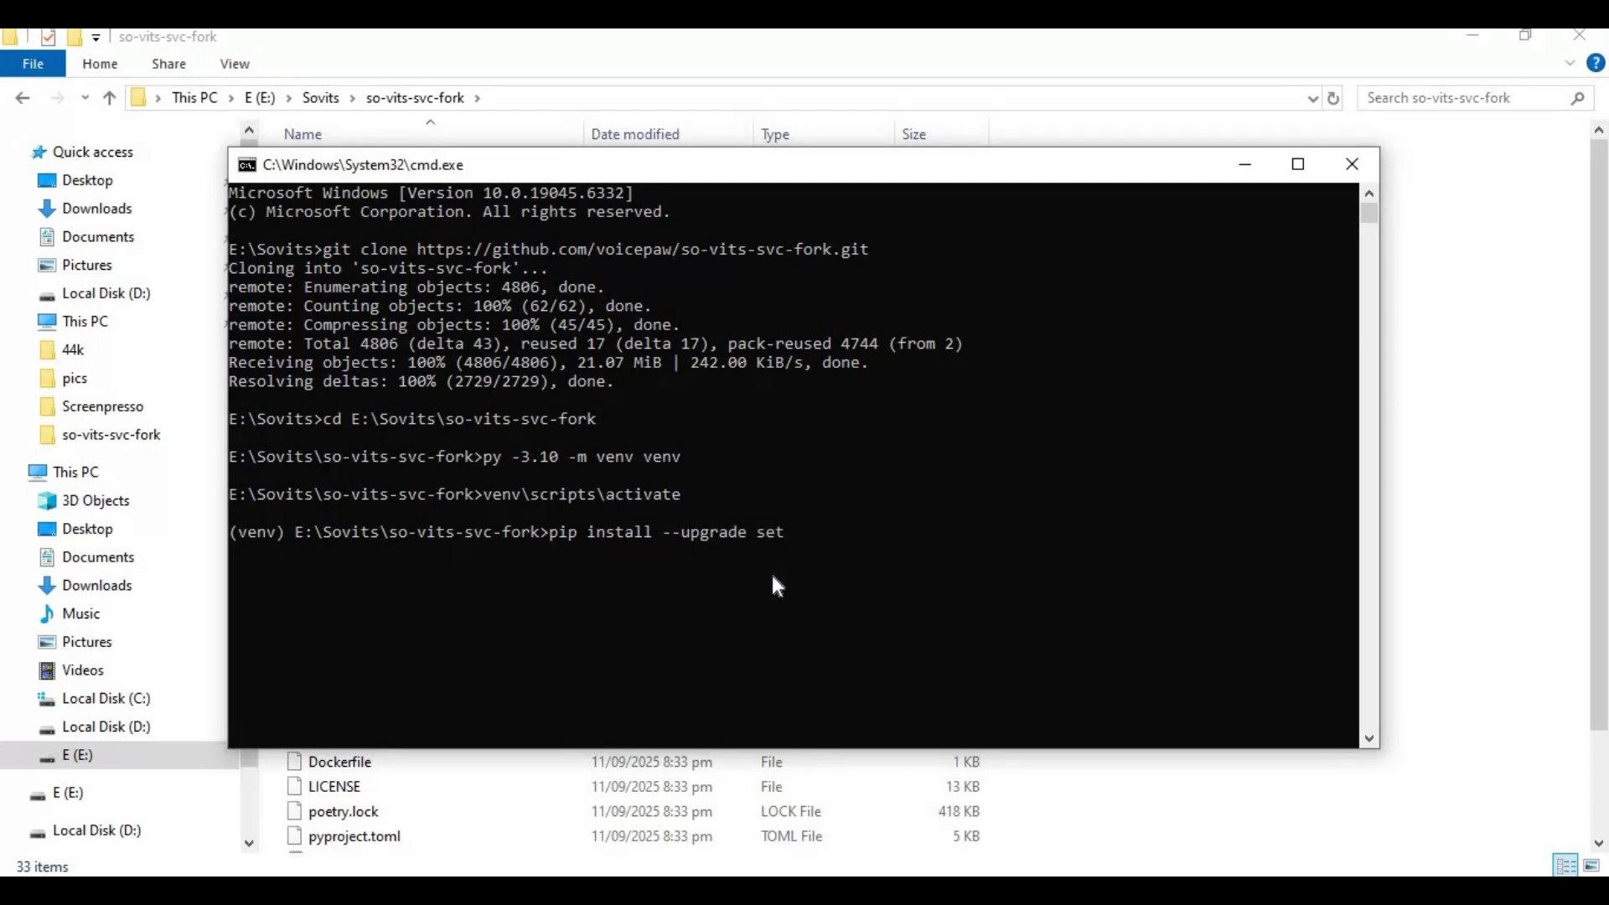
text(upto)
text(ols w)
text(heel)
key(Return)
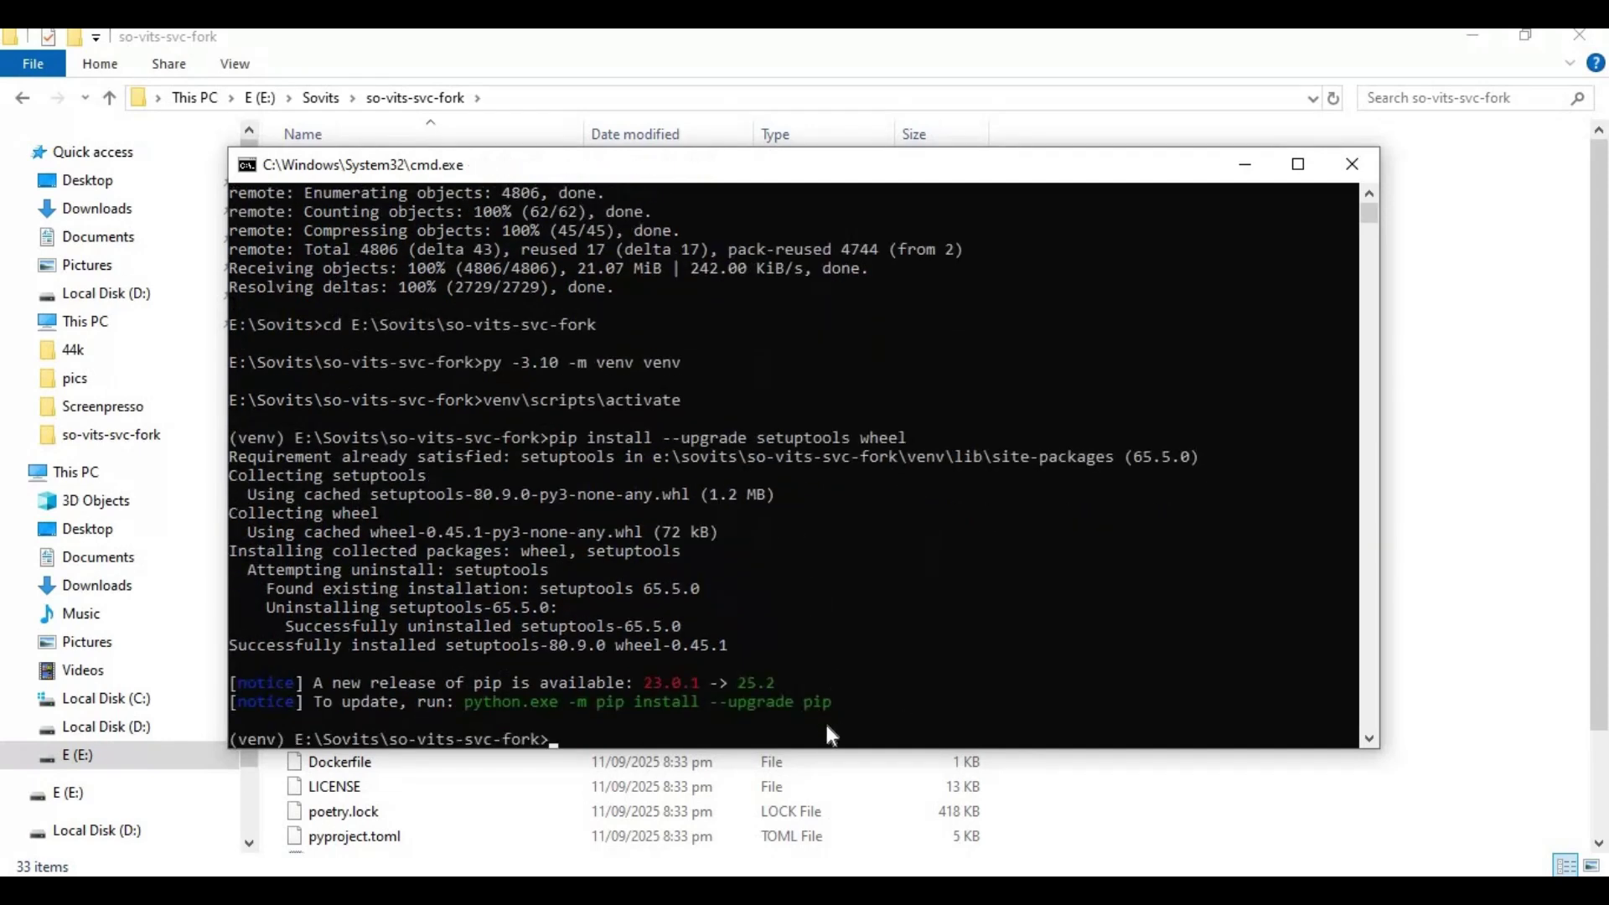
- Run the suggested 'python.exe -m pip install --upgrade pip' command to get pip 25.2
drag(850, 701, 464, 701)
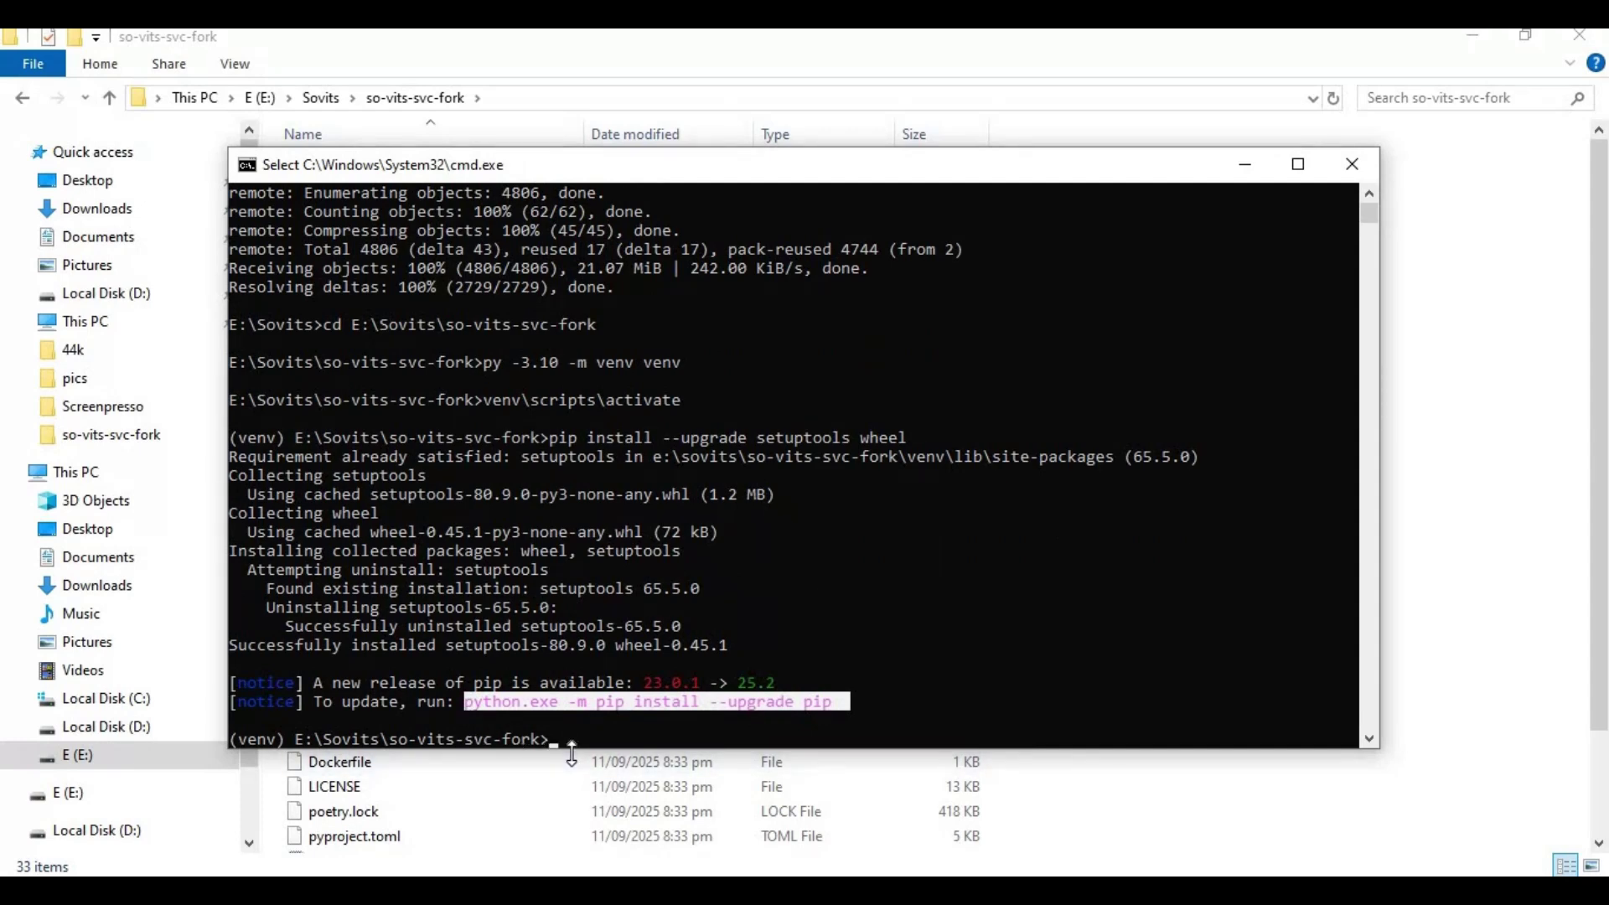
right_click(710, 701)
right_click(693, 714)
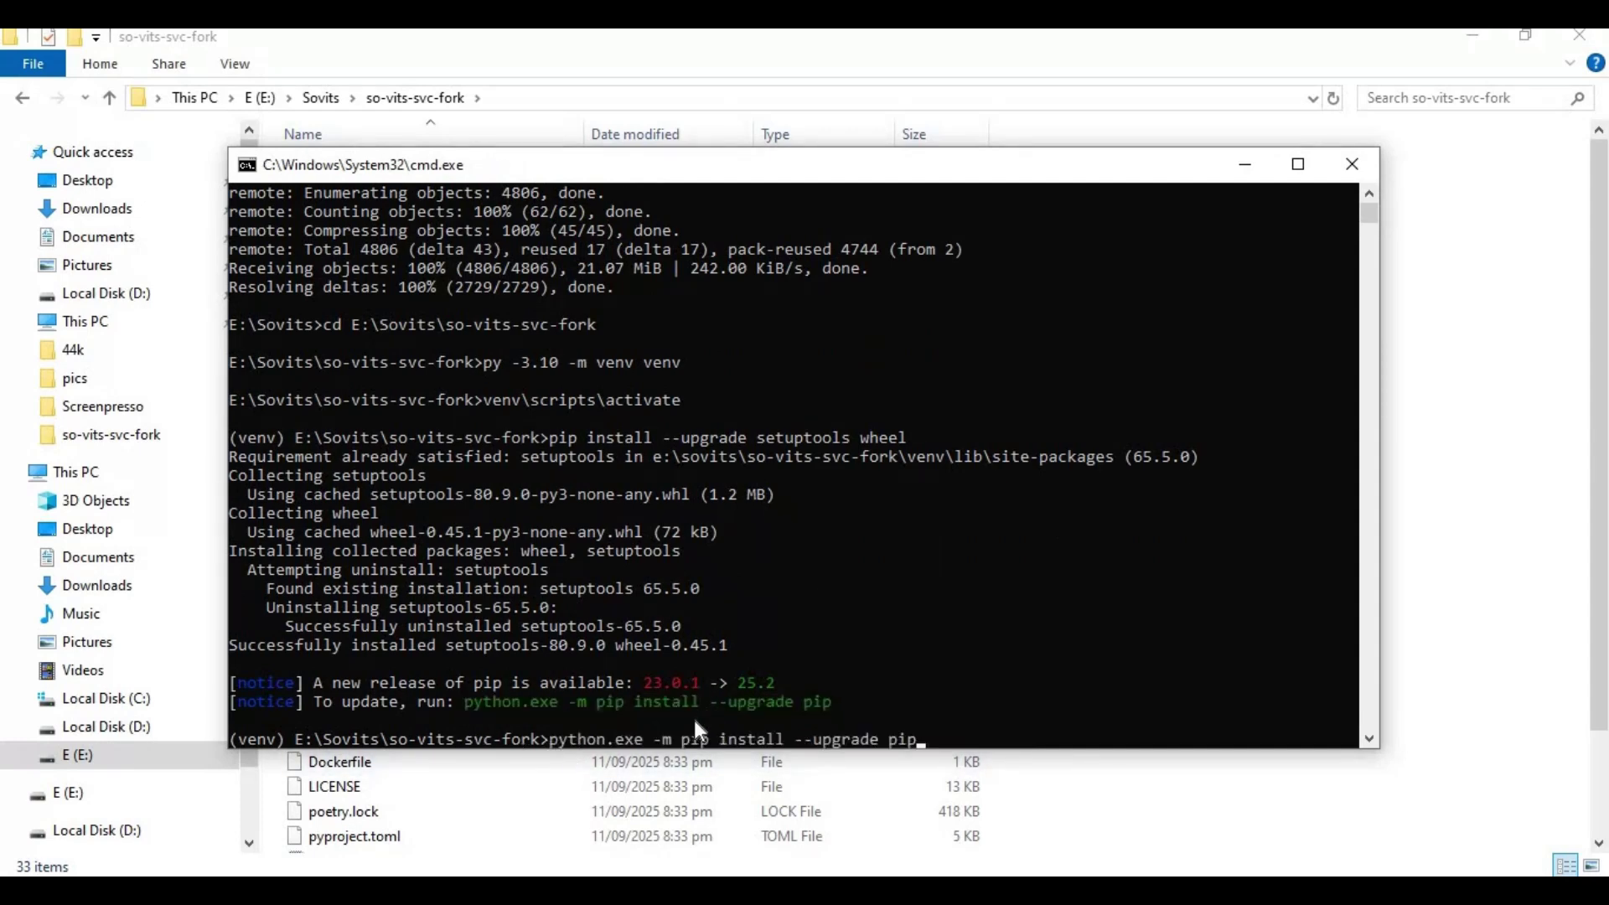
key(Return)
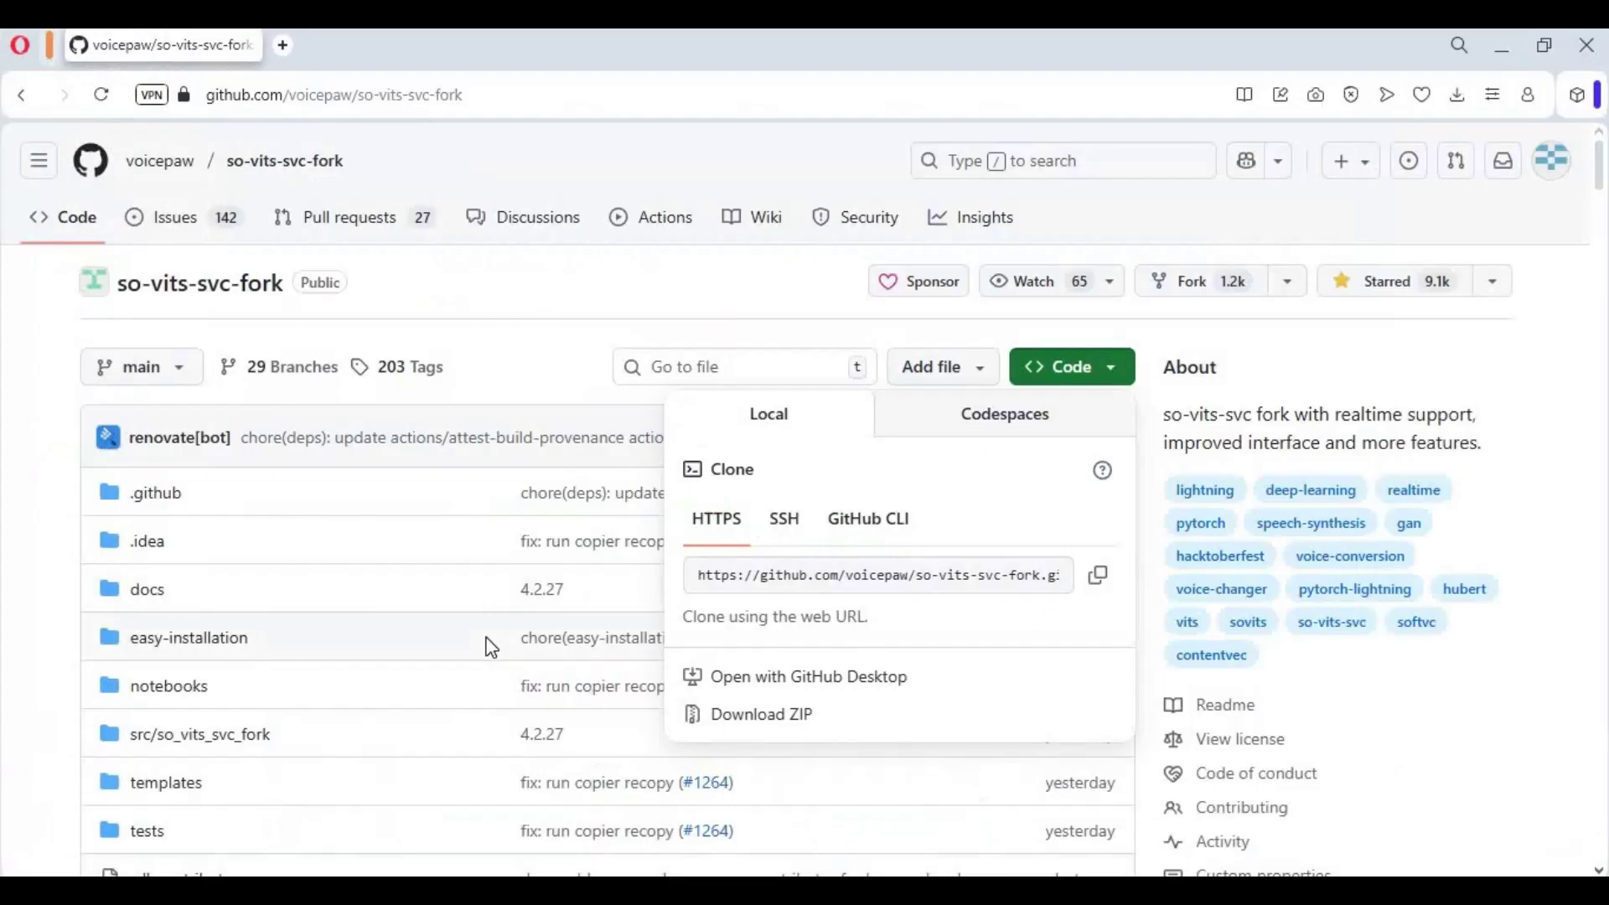
scroll(487, 612, down, 5)
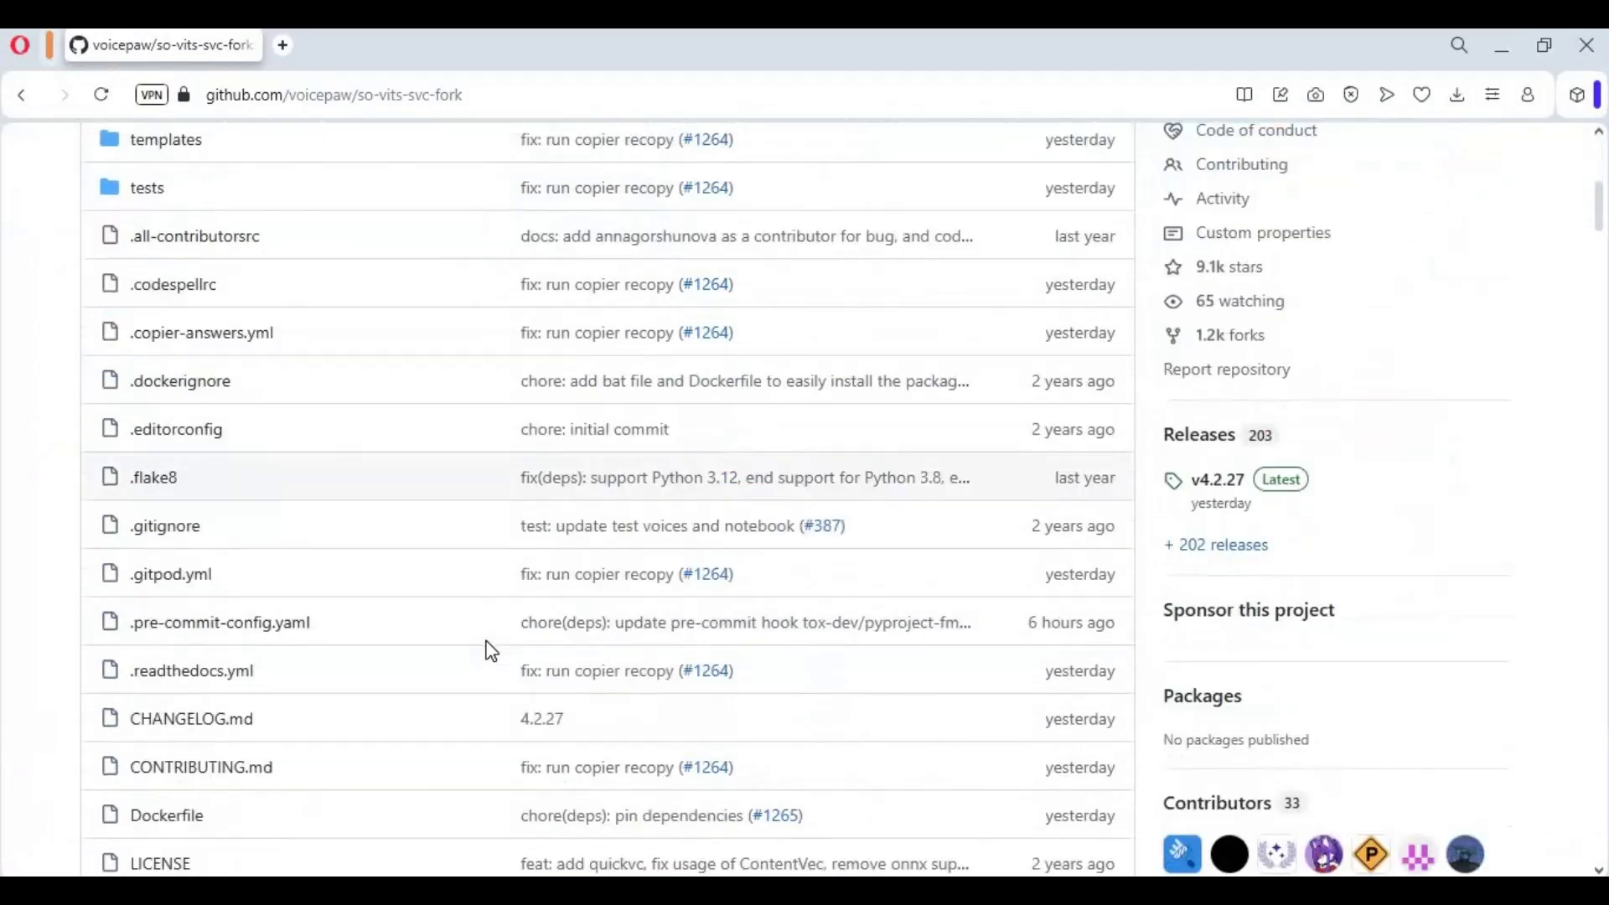
scroll(487, 613, down, 6)
scroll(488, 635, down, 8)
scroll(488, 641, down, 5)
scroll(488, 641, down, 5)
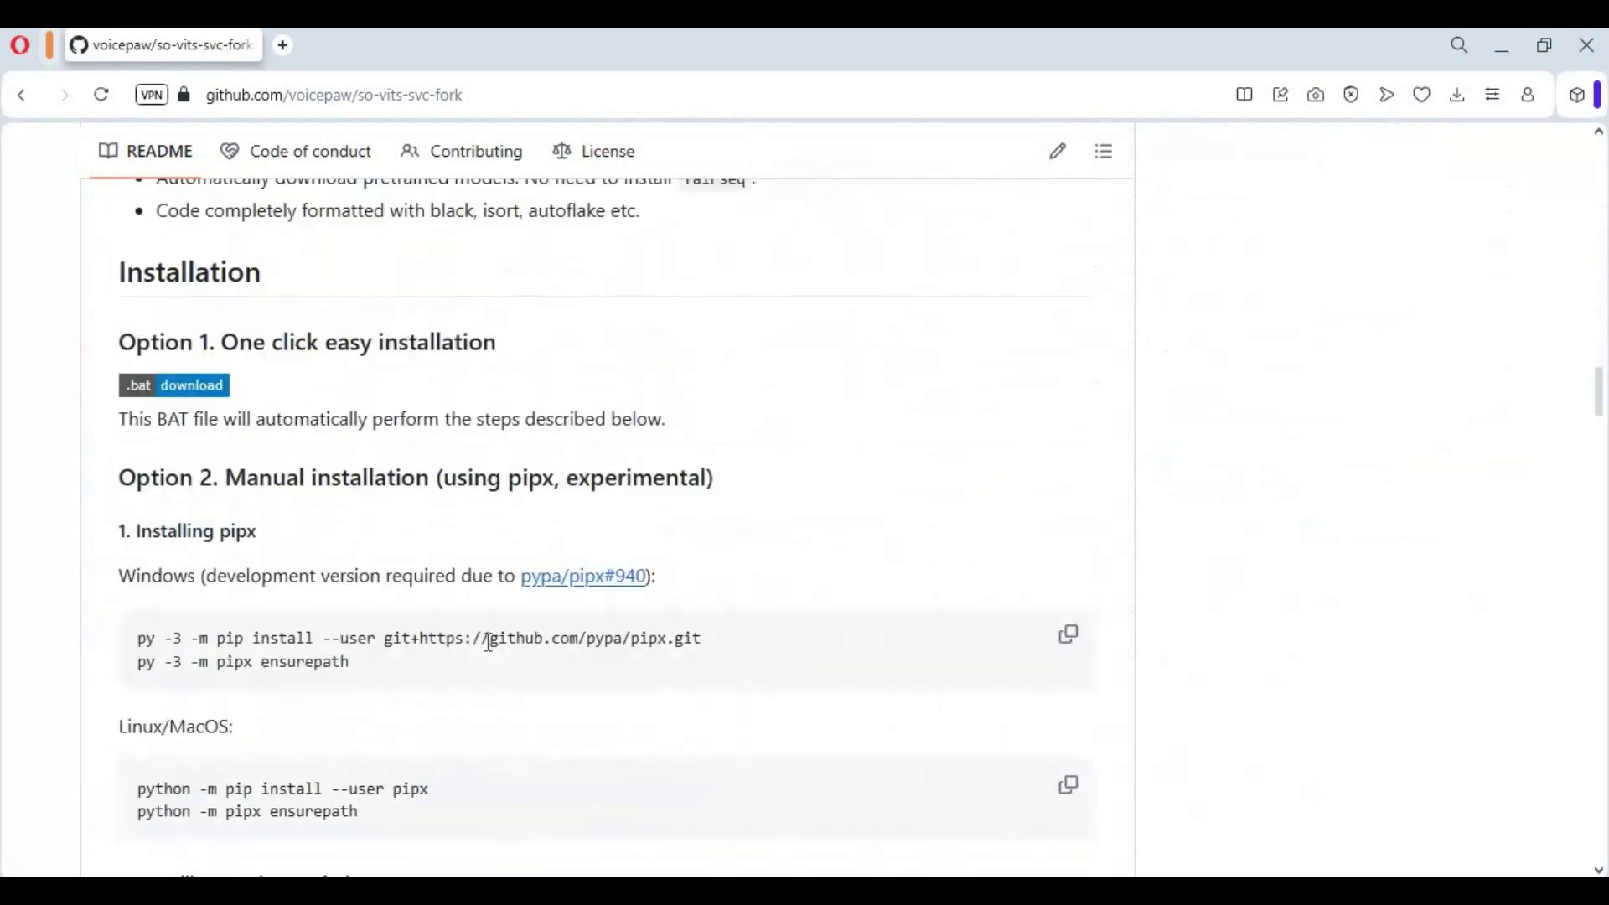
scroll(487, 641, down, 2)
scroll(429, 598, down, 1)
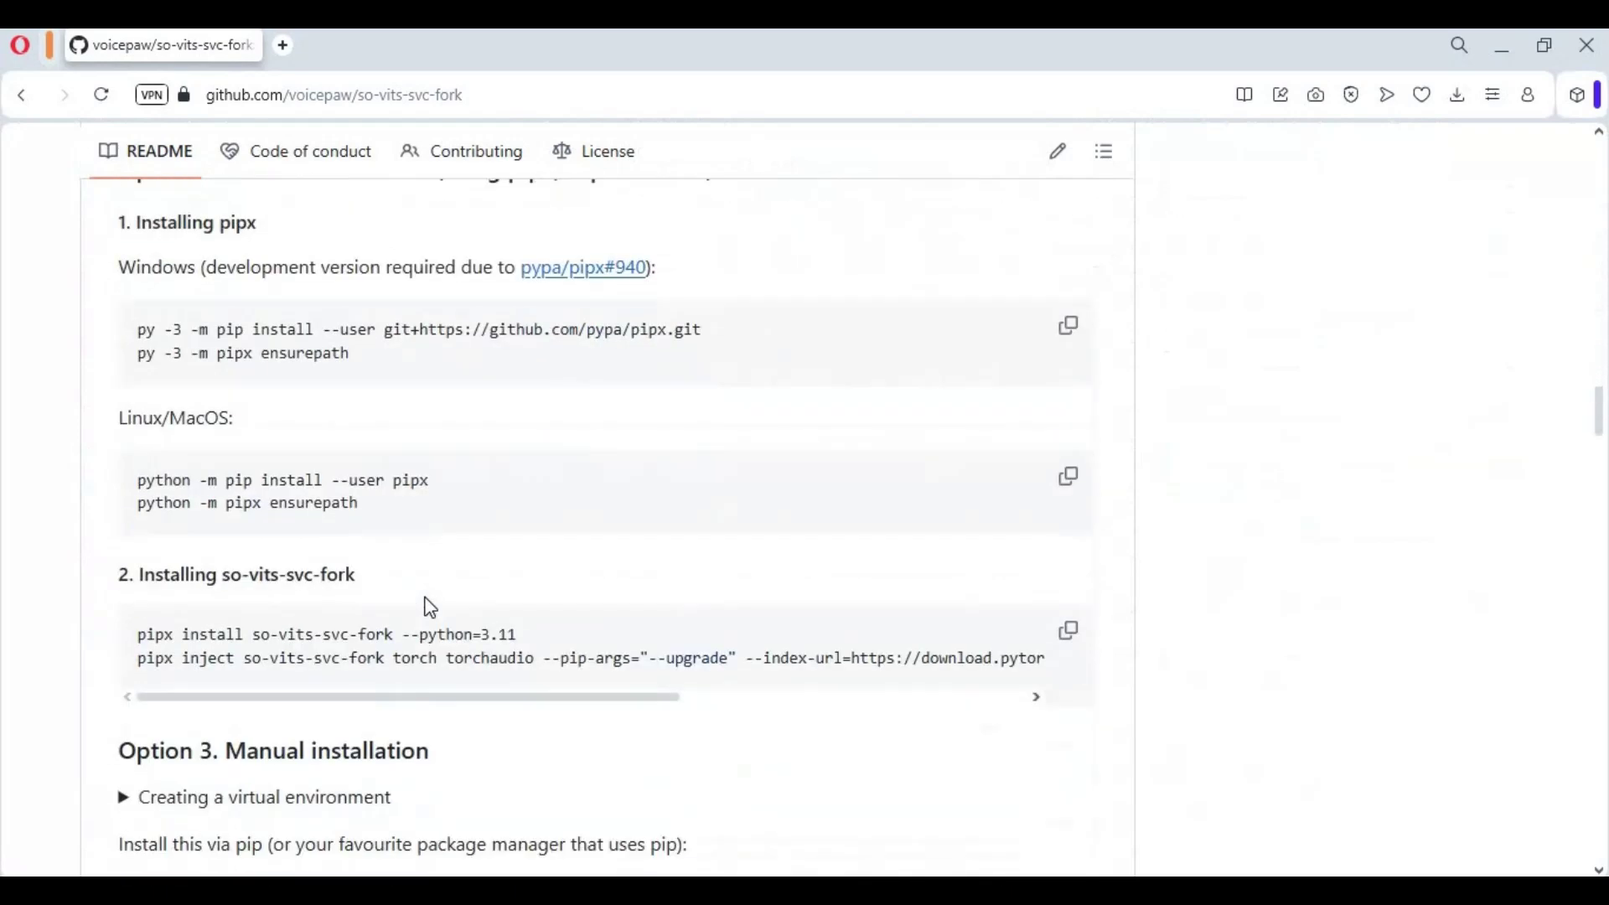
scroll(429, 606, down, 2)
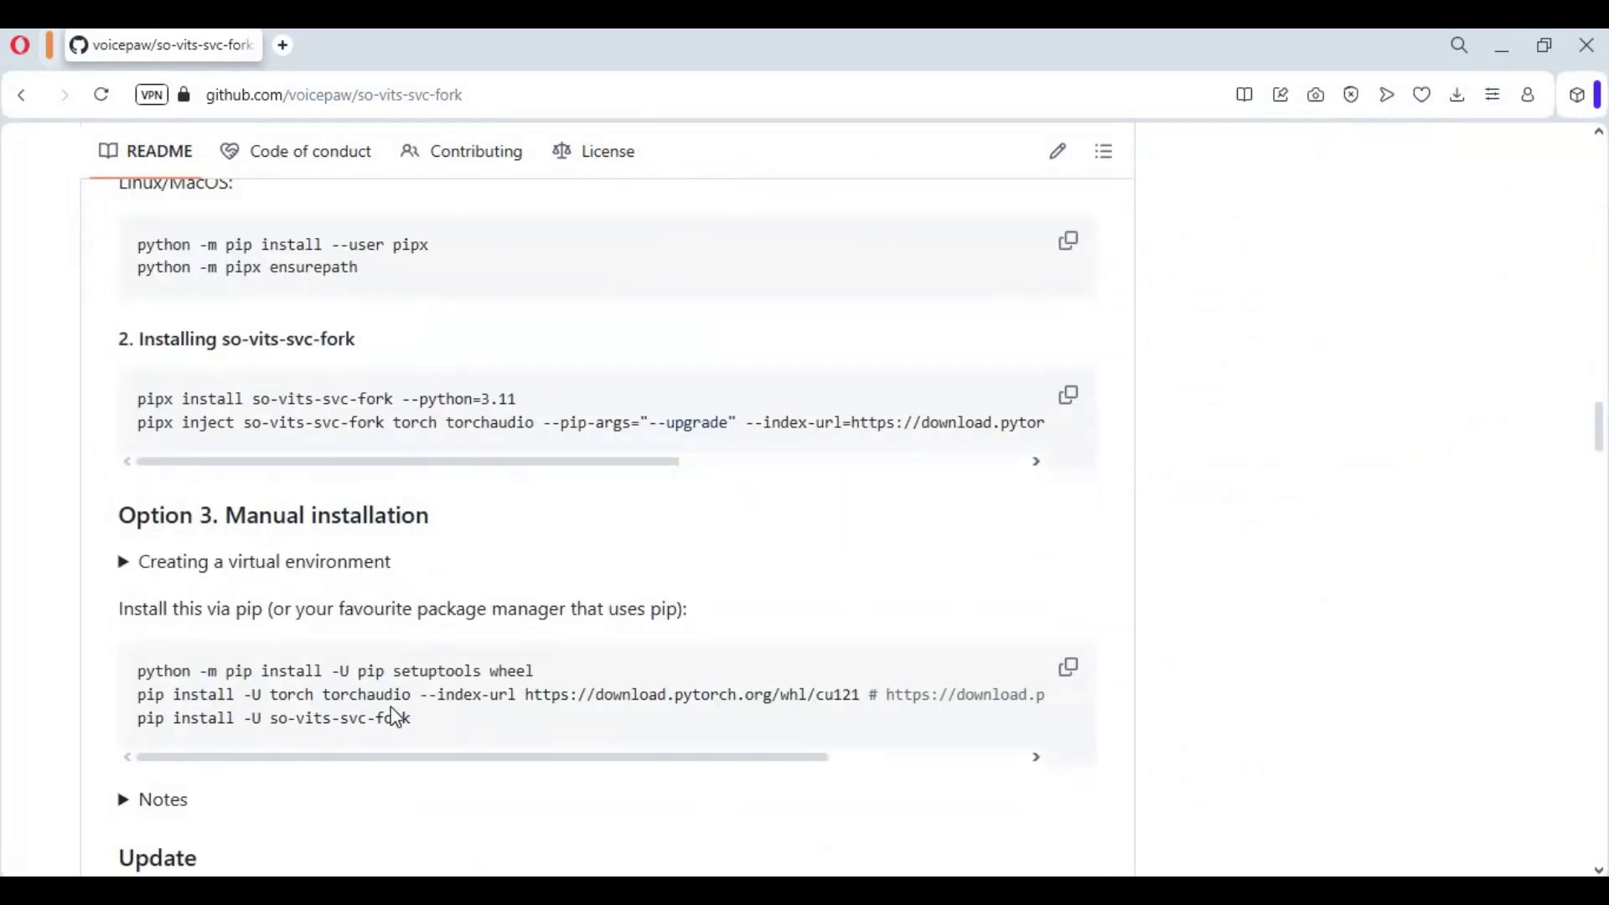
scroll(408, 714, up, 15)
- Copy 'pip install -U so-vits-svc-fork' from the README's Option 3 and return to the console
click(385, 692)
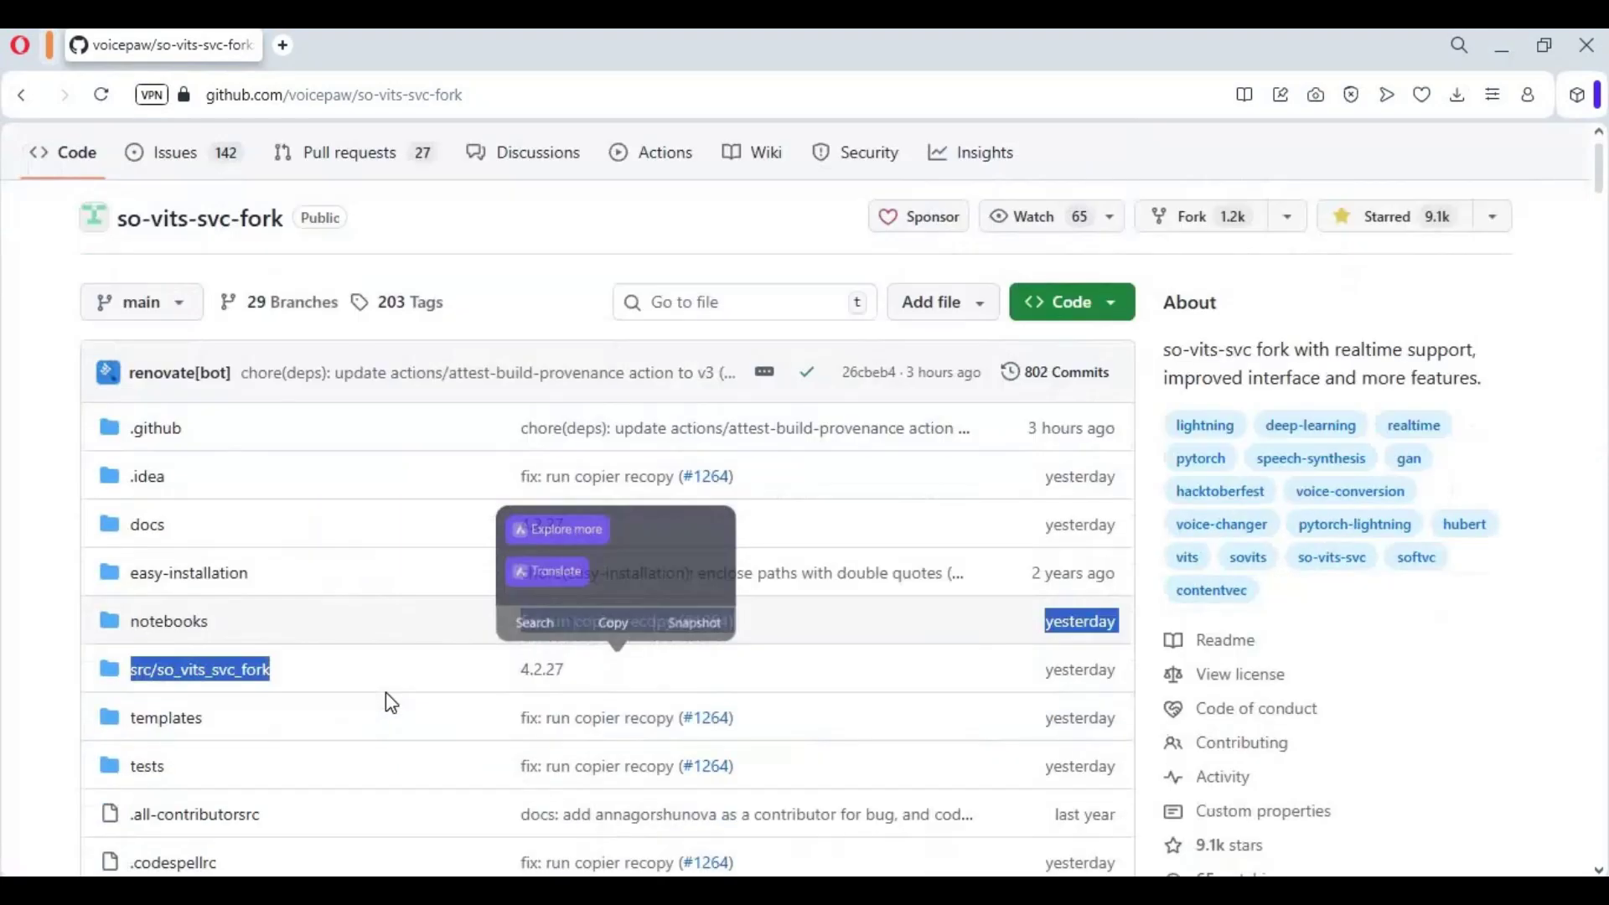
scroll(386, 693, down, 5)
scroll(386, 693, down, 5)
scroll(386, 693, down, 5)
scroll(387, 693, down, 5)
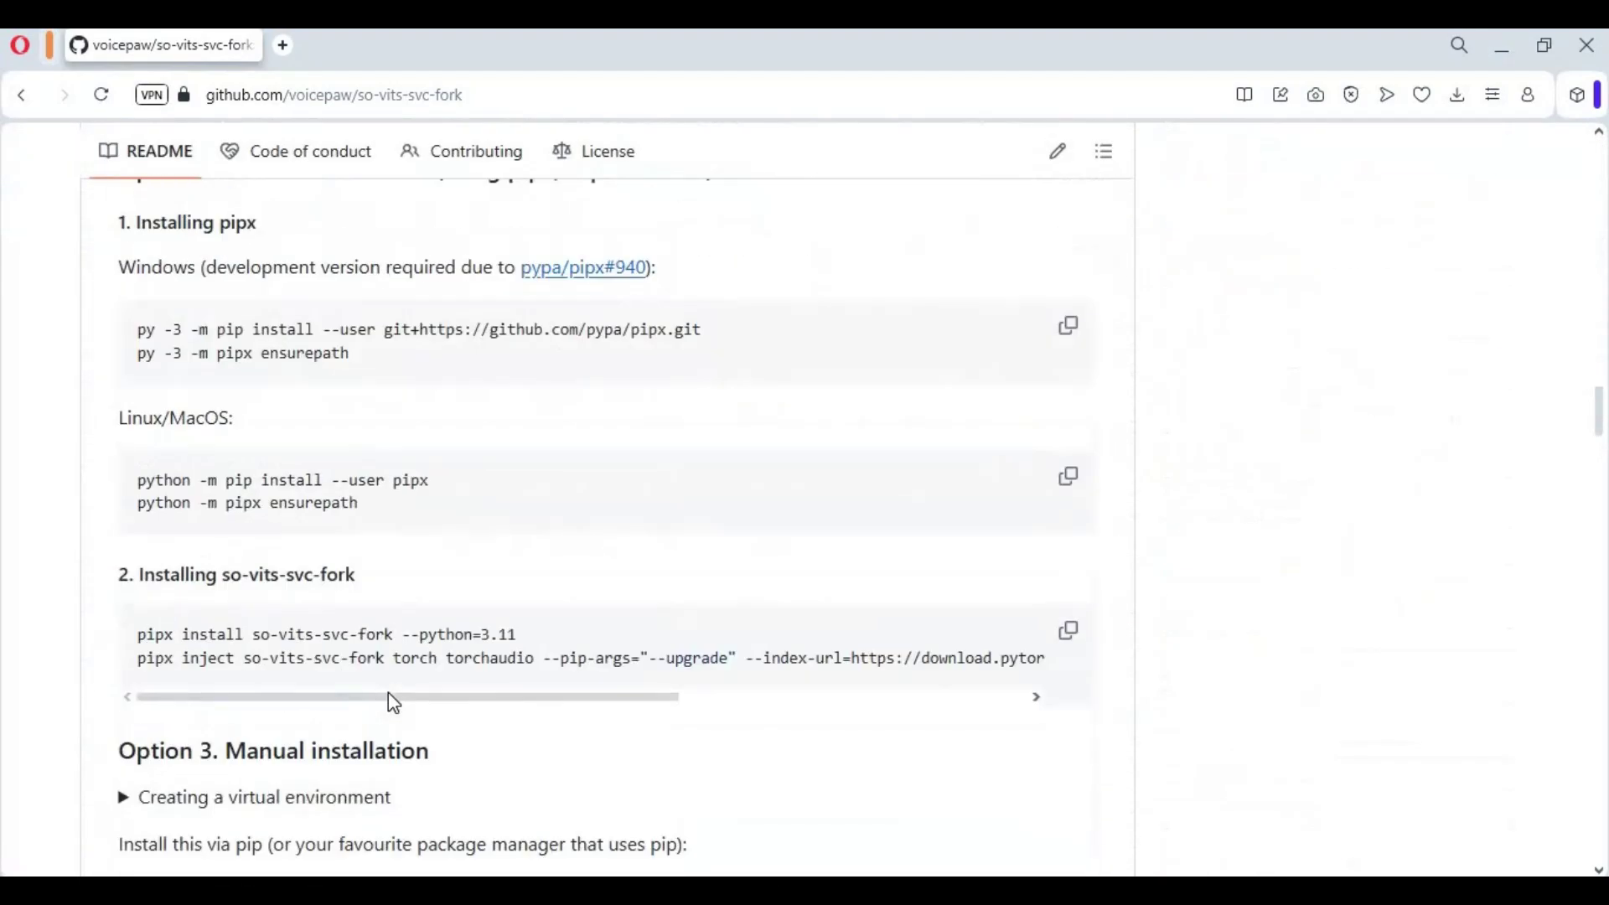
scroll(389, 693, down, 2)
scroll(388, 692, down, 3)
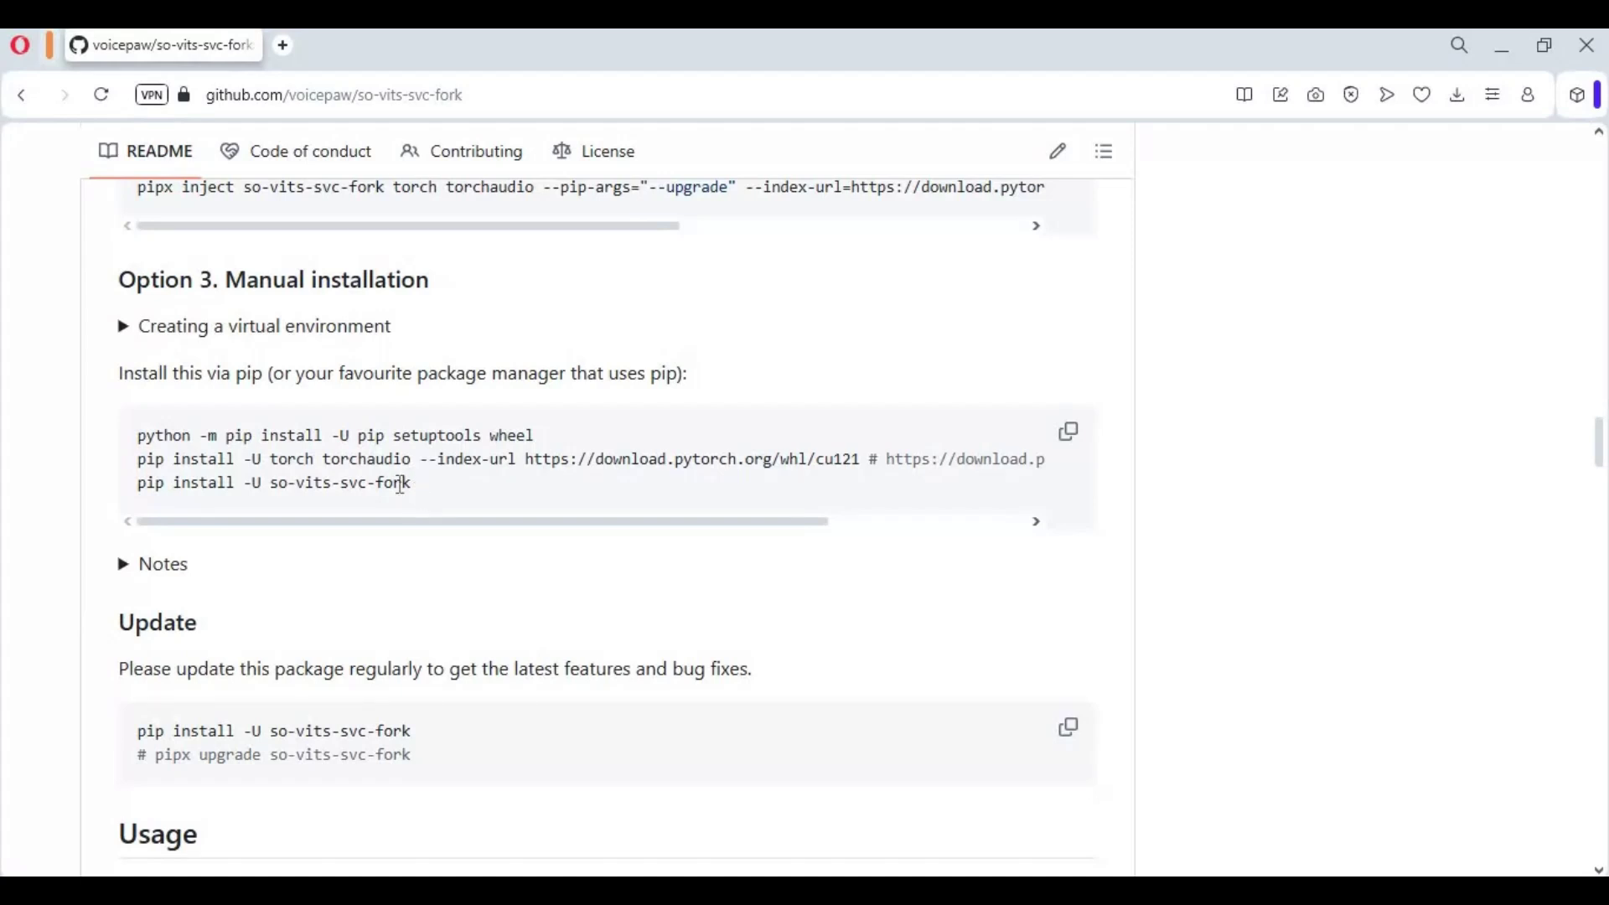
drag(400, 486, 131, 489)
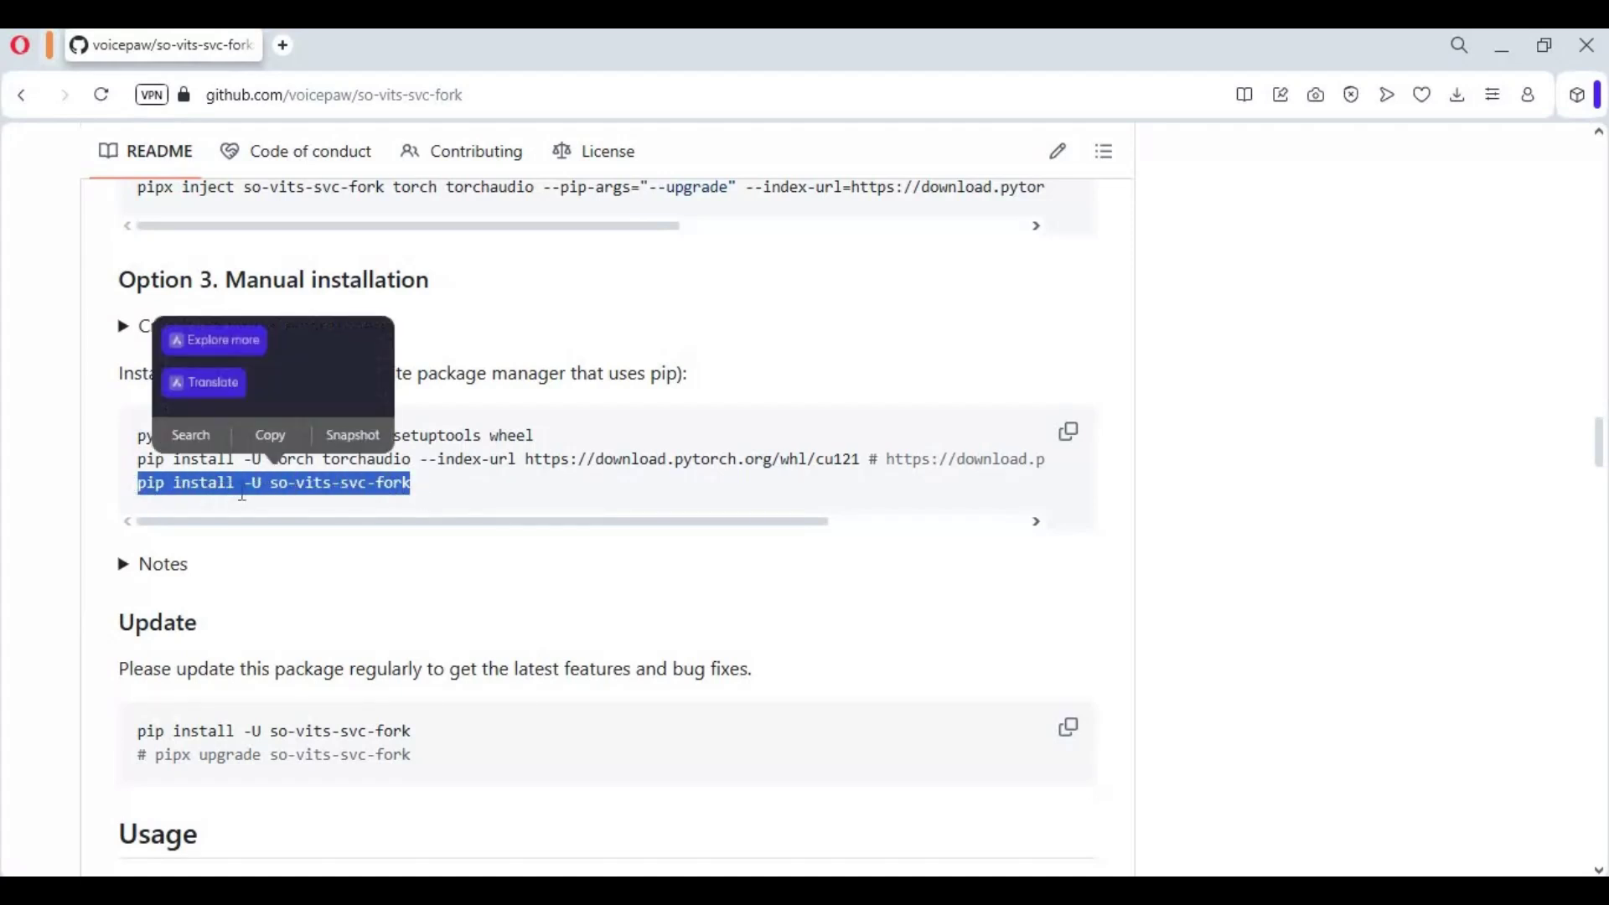
right_click(252, 496)
click(298, 580)
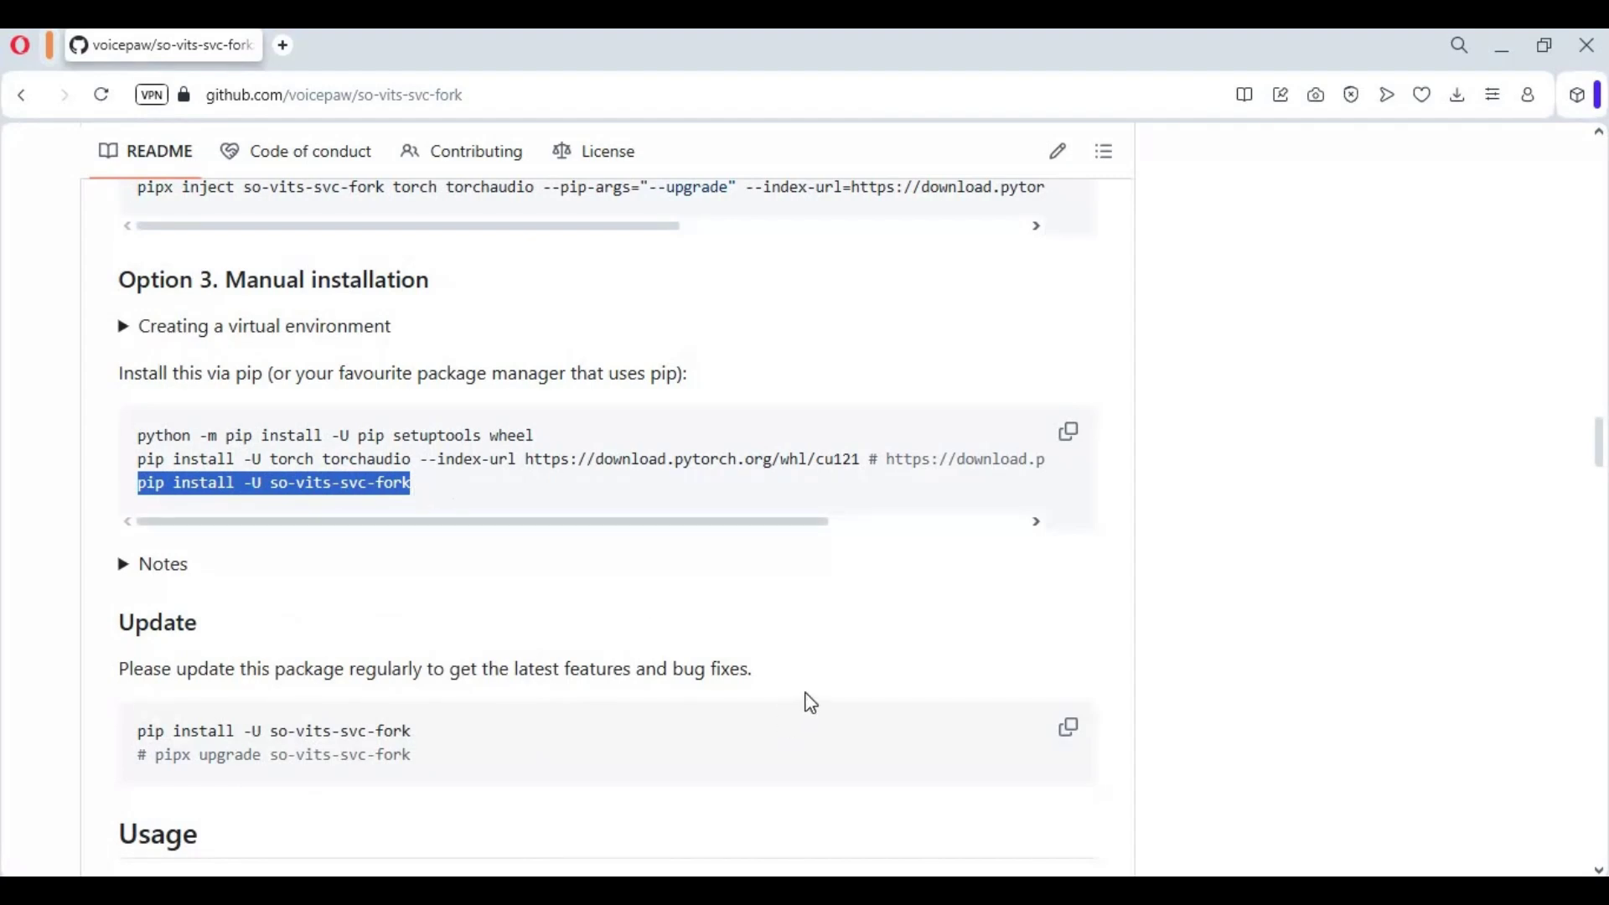
click(728, 873)
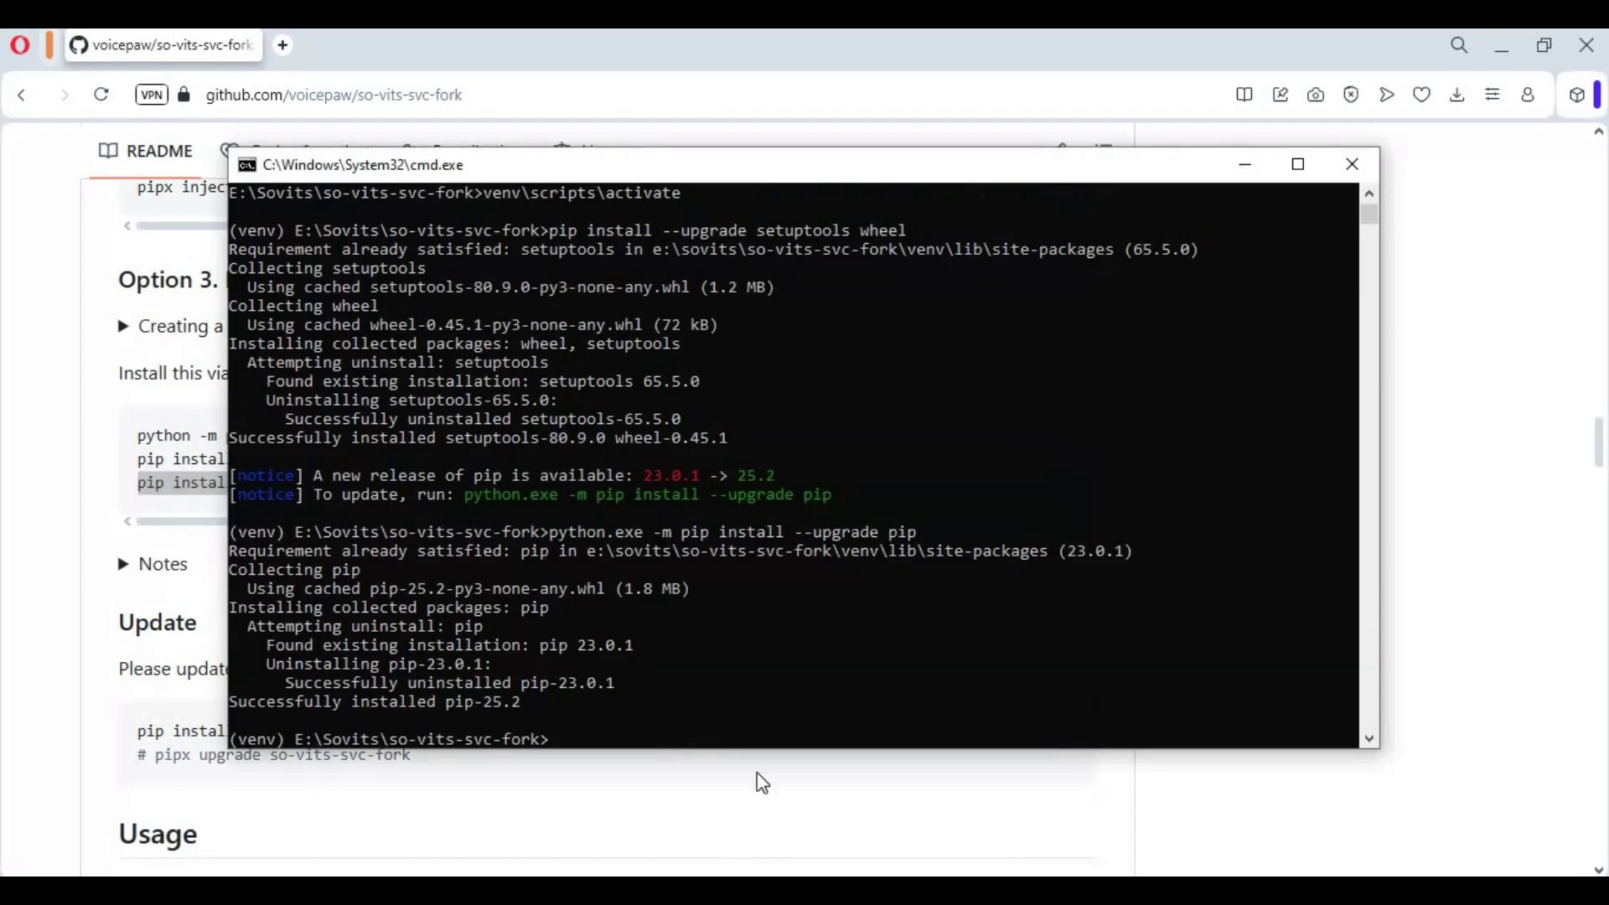
- Run 'pip install -U so-vits-svc-fork' to install version 4.2.27 with its dependencies
key(ctrl+v)
key(Return)
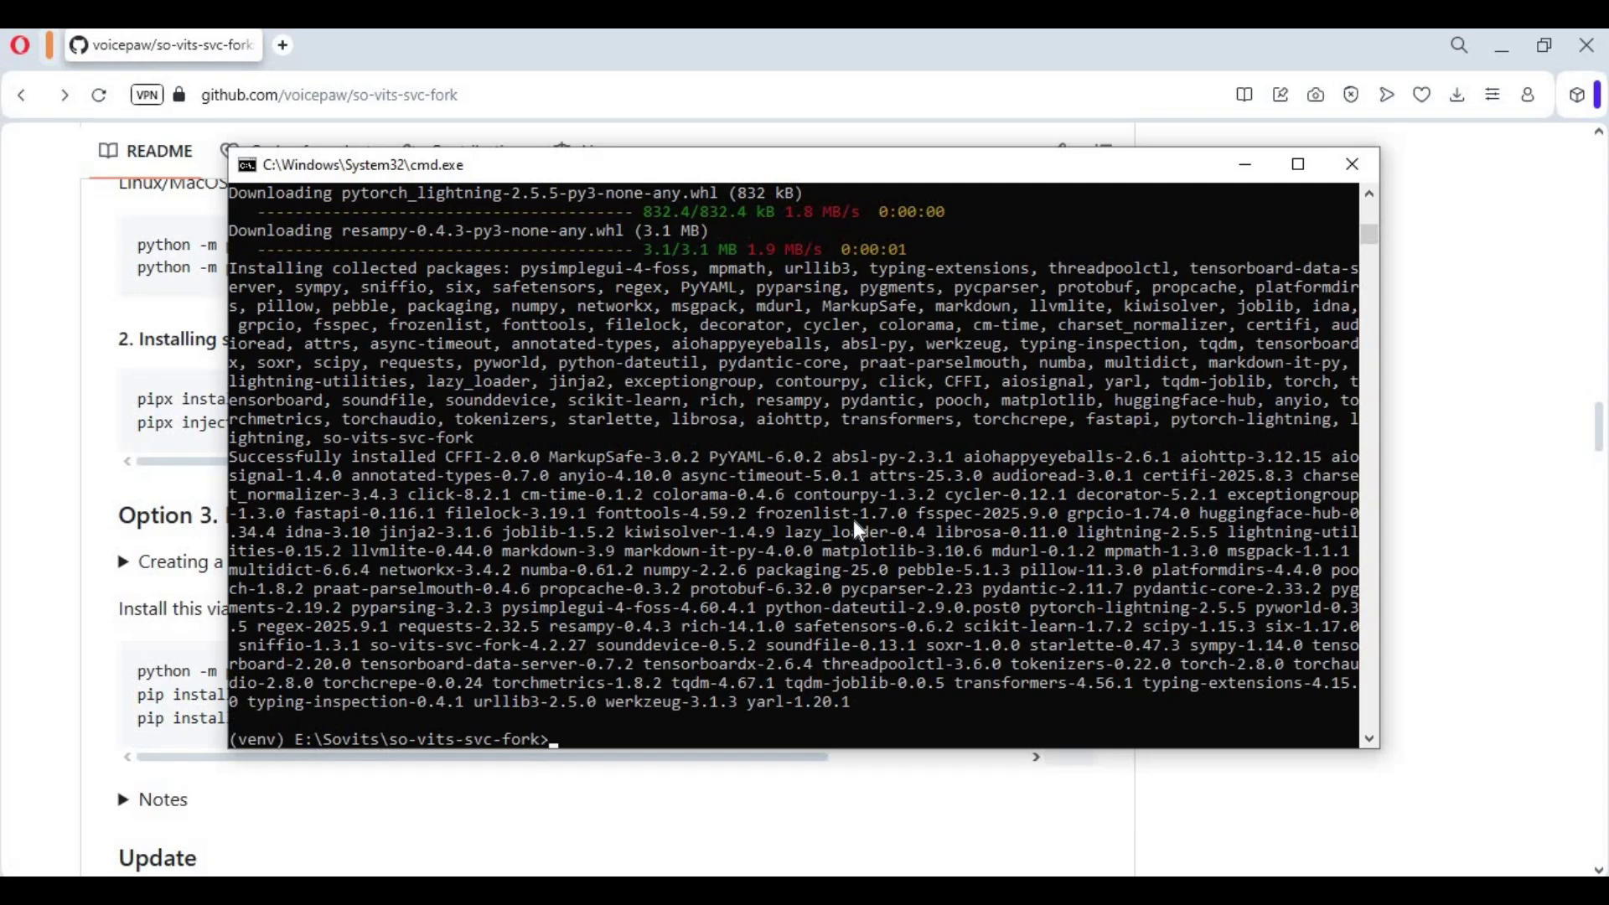
text(pip)
text( uninstall)
text( t)
text(orch )
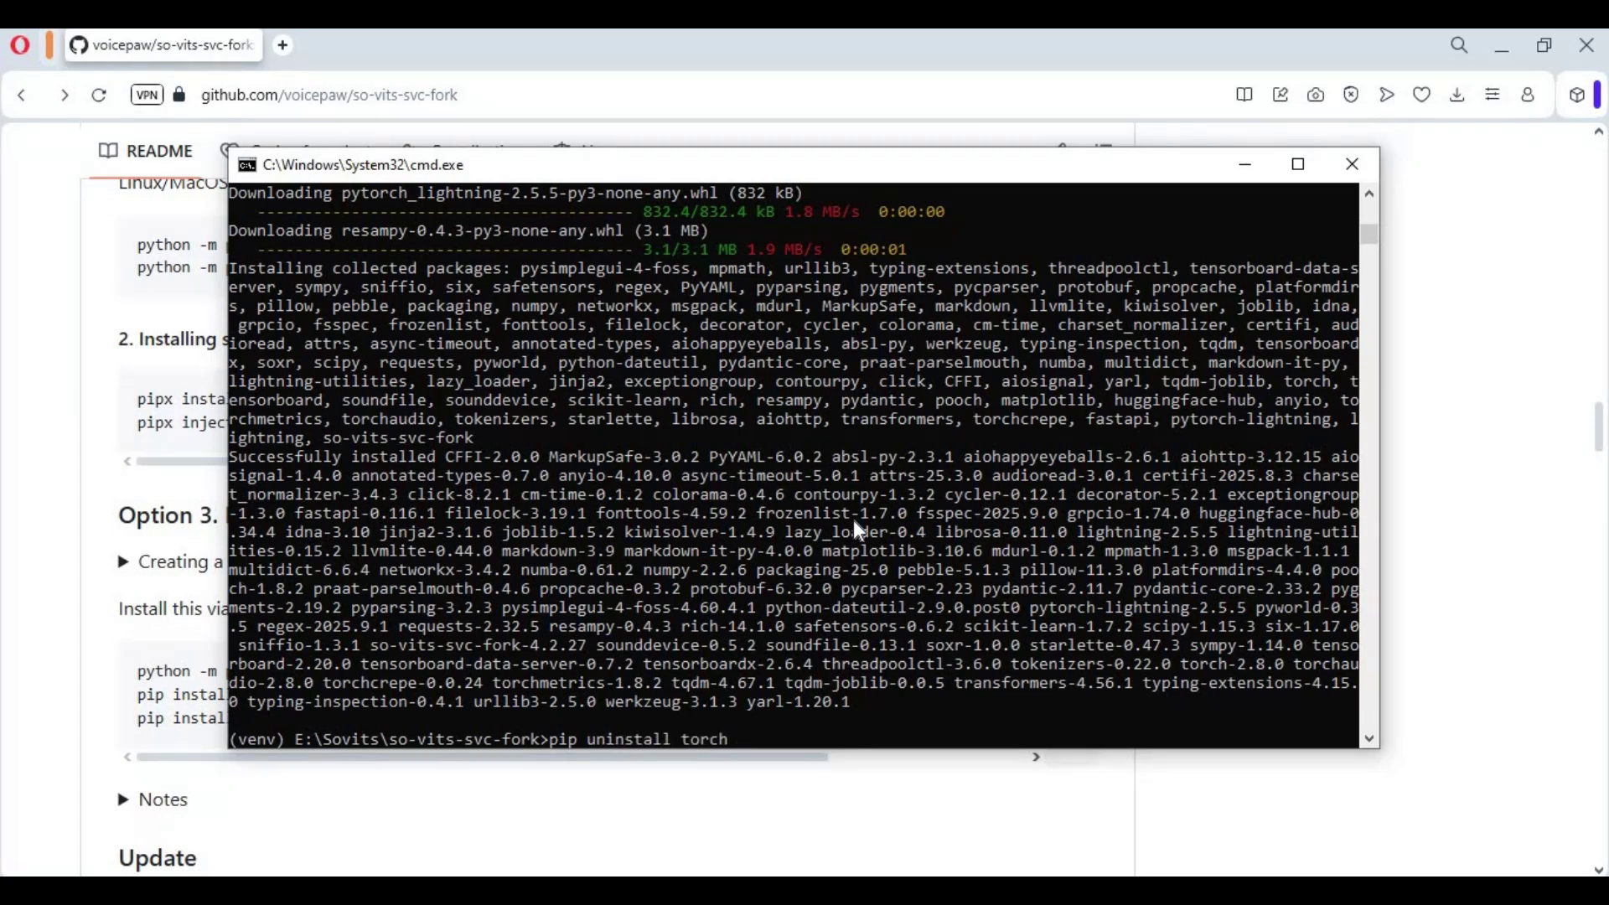
text(torch)
text(visio)
text(n to)
text(rchau)
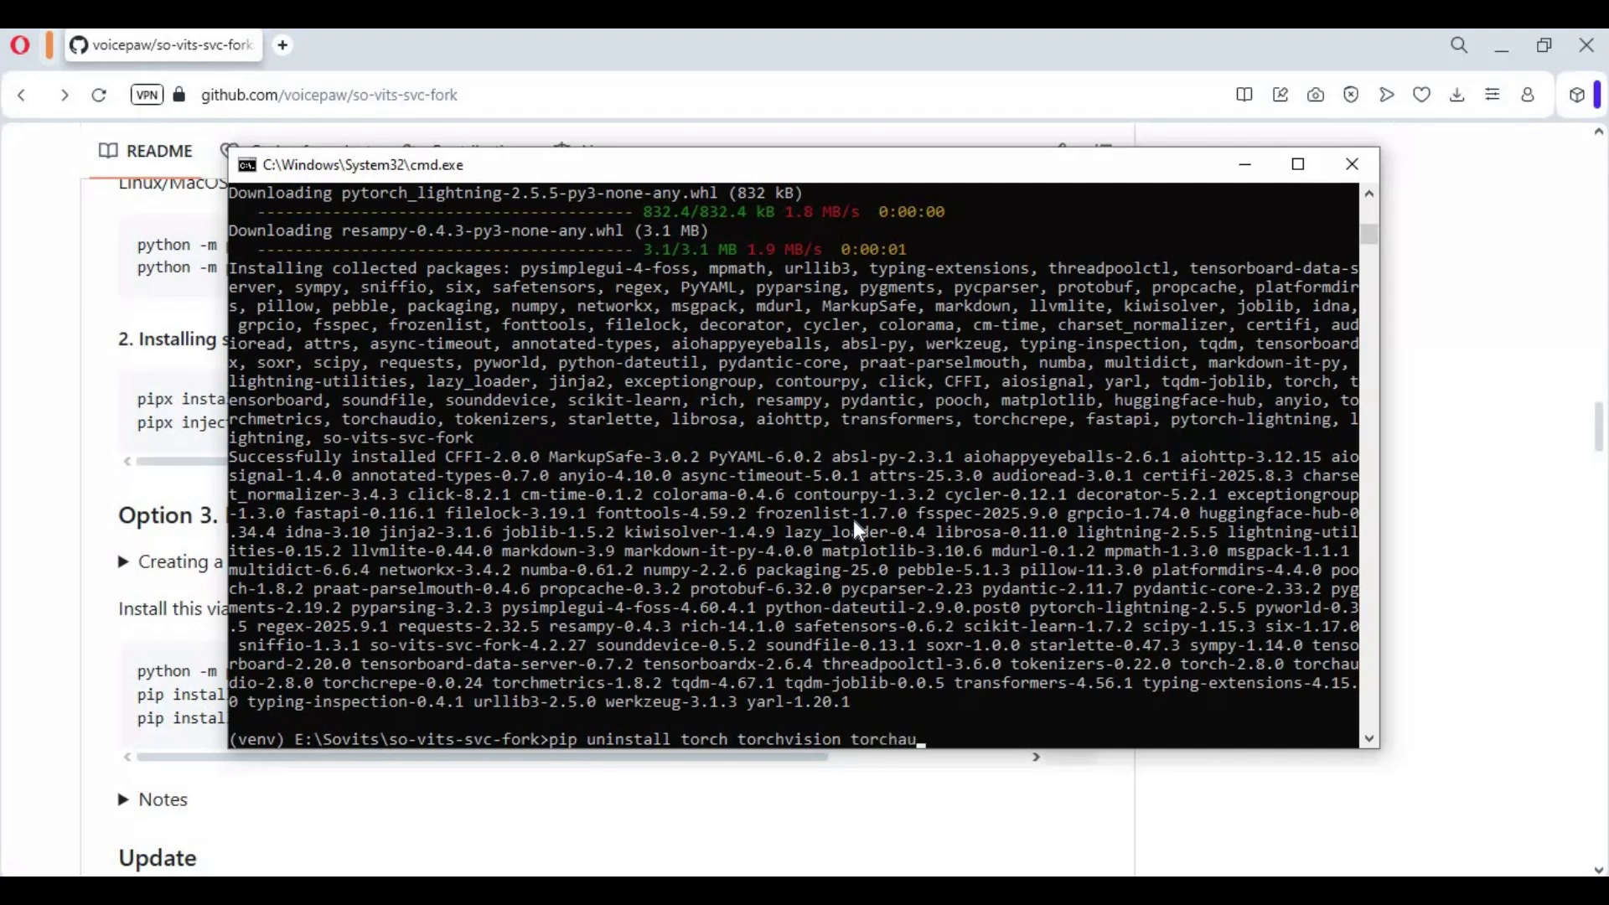
text(dio)
text(o)
- Run 'pip uninstall torch torchvision torchaudio', confirming removal of torch and torchaudio 2.8.0
key(Return)
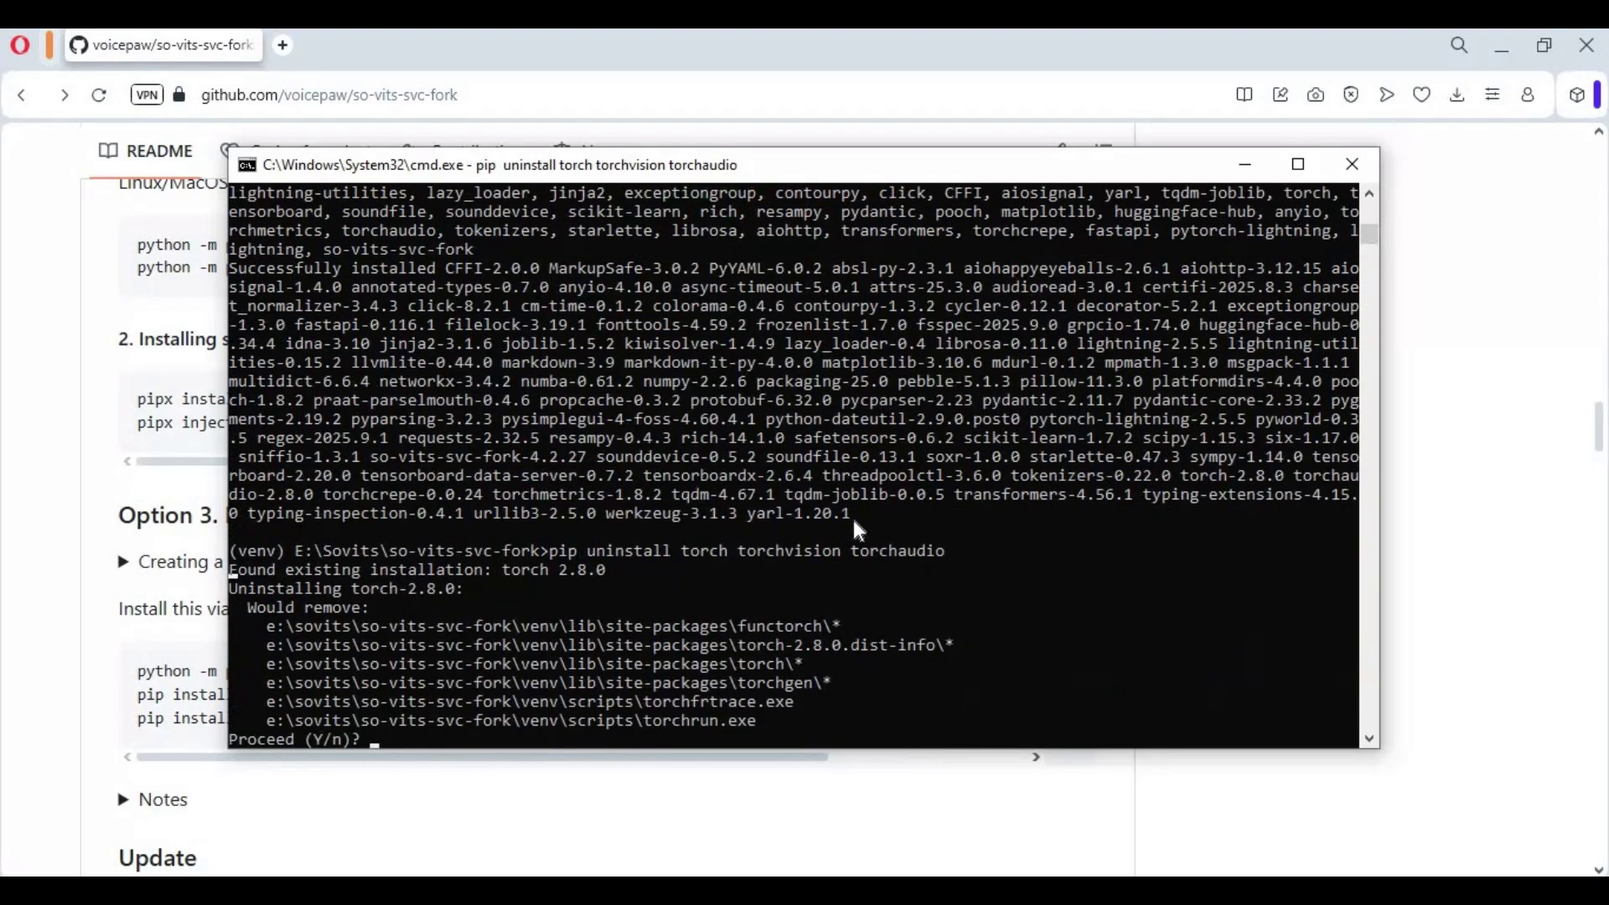
text(y)
key(Return)
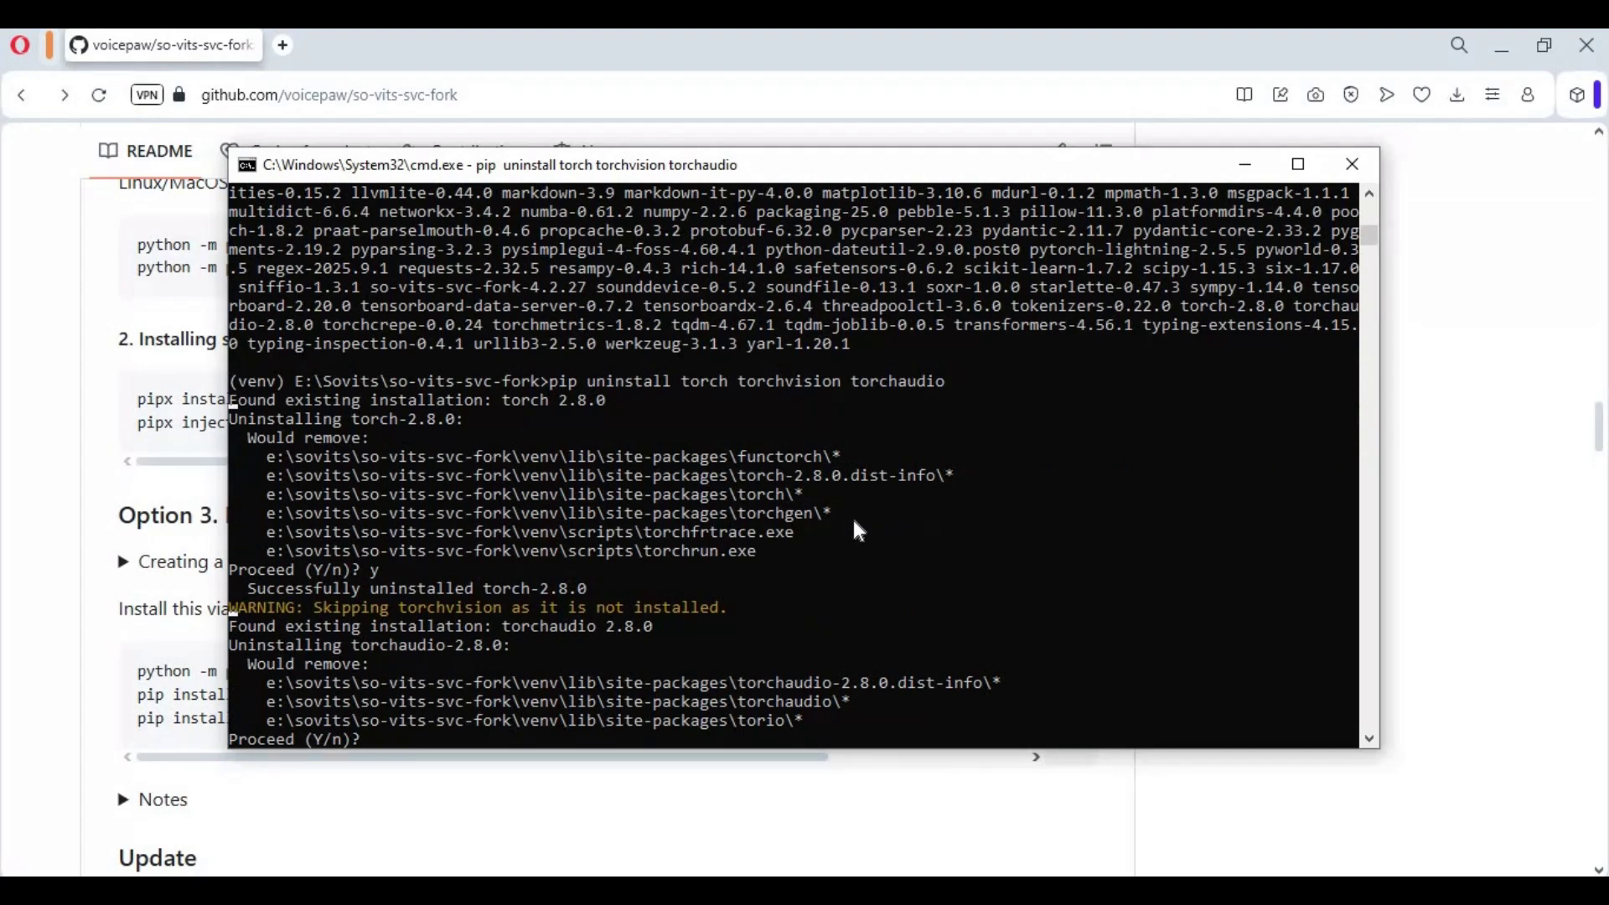
text(y)
key(Return)
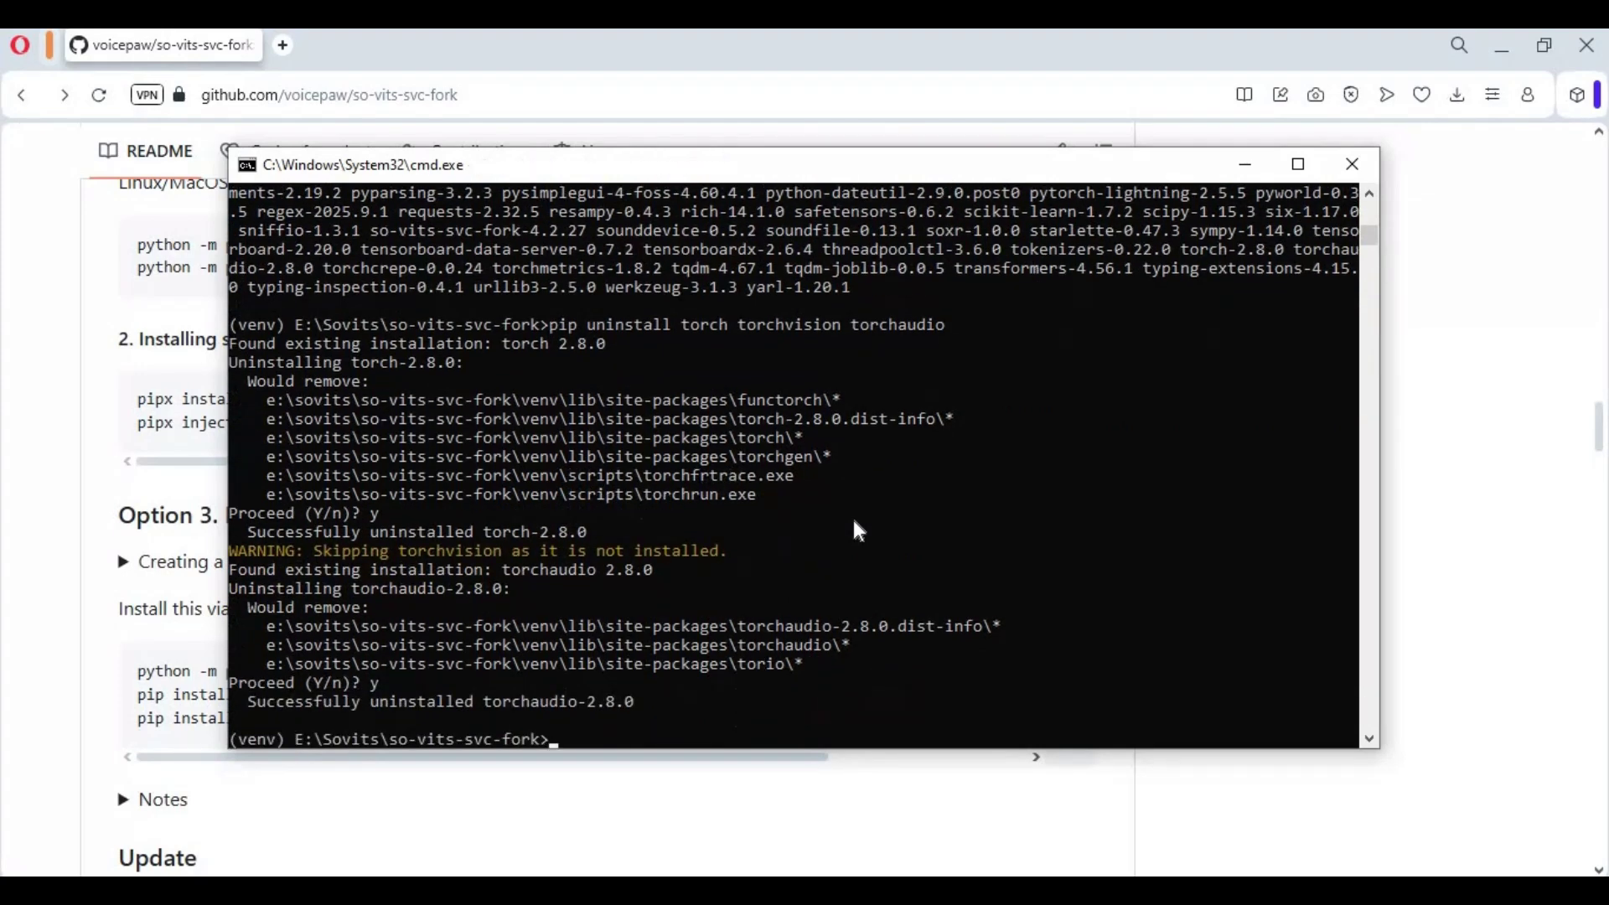
text(pip )
text(install torch torchaudio --index-url https://download.pytorch.org/whl/cu118)
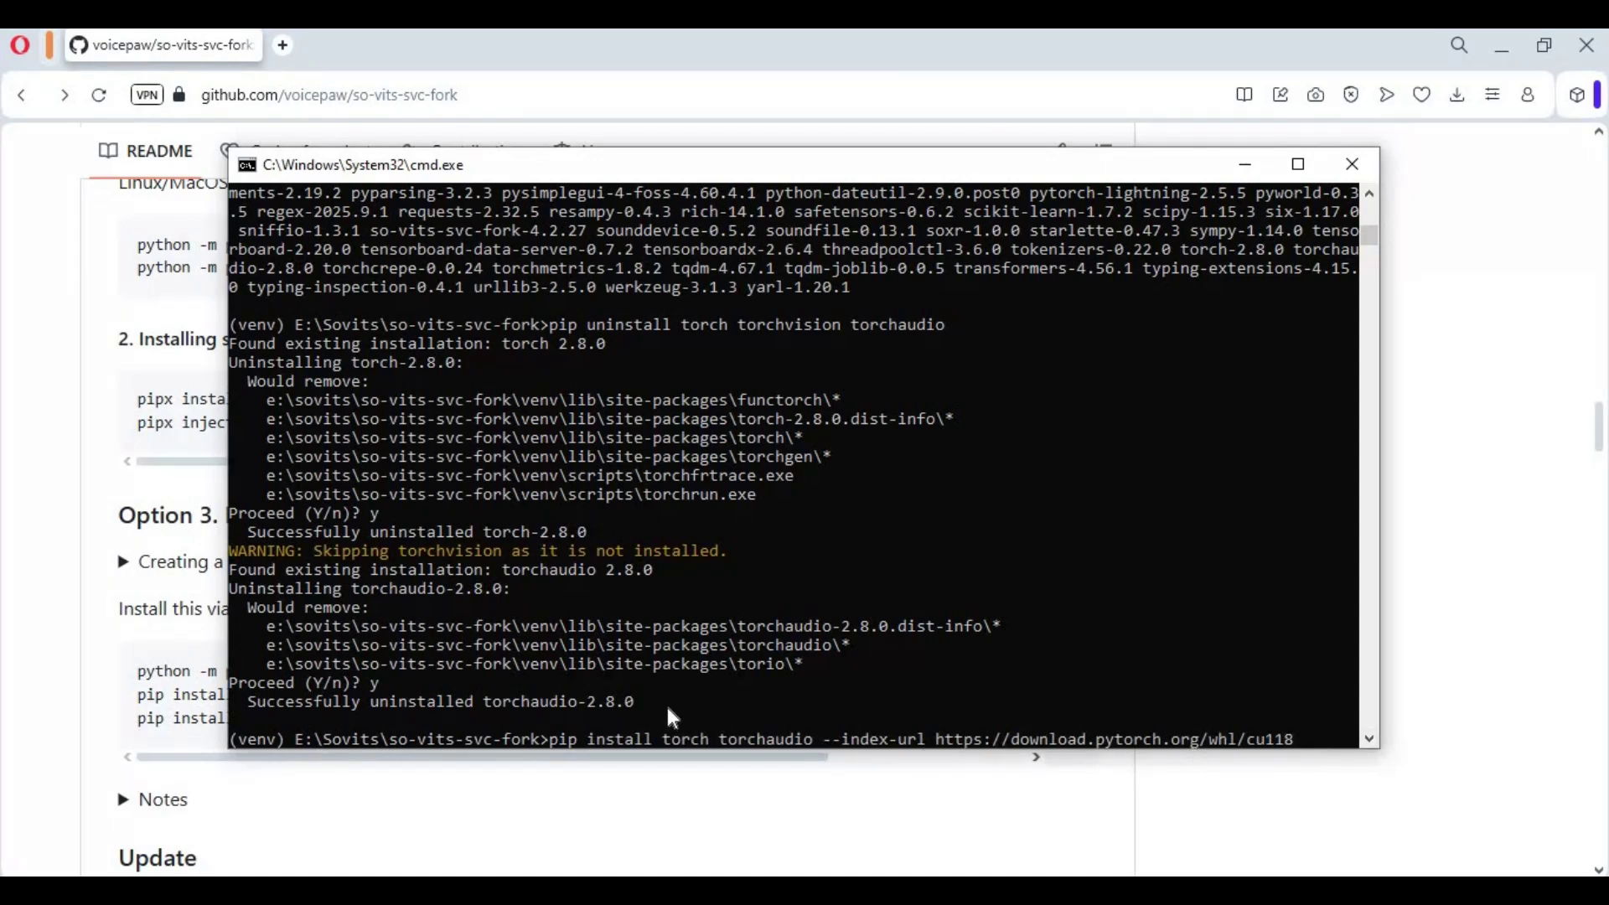
- Install torch and torchaudio 2.7.1+cu118 from the download.pytorch.org cu118 index
key(Return)
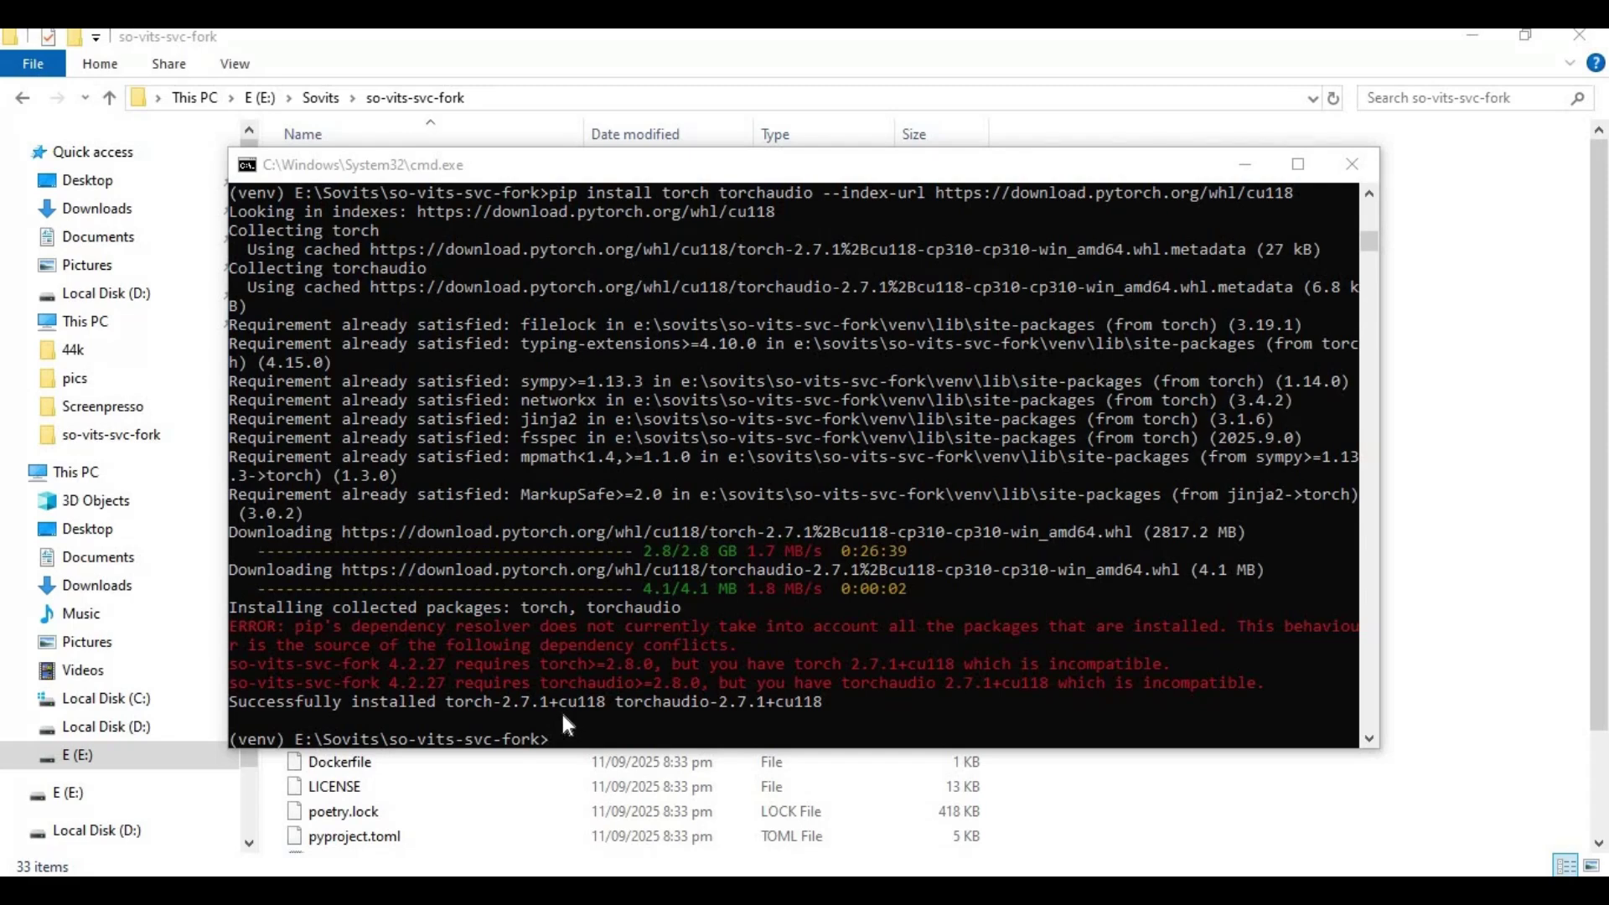
- Open the Hugging Face link in the README's 'Pretrained models are available on' sentence
click(567, 861)
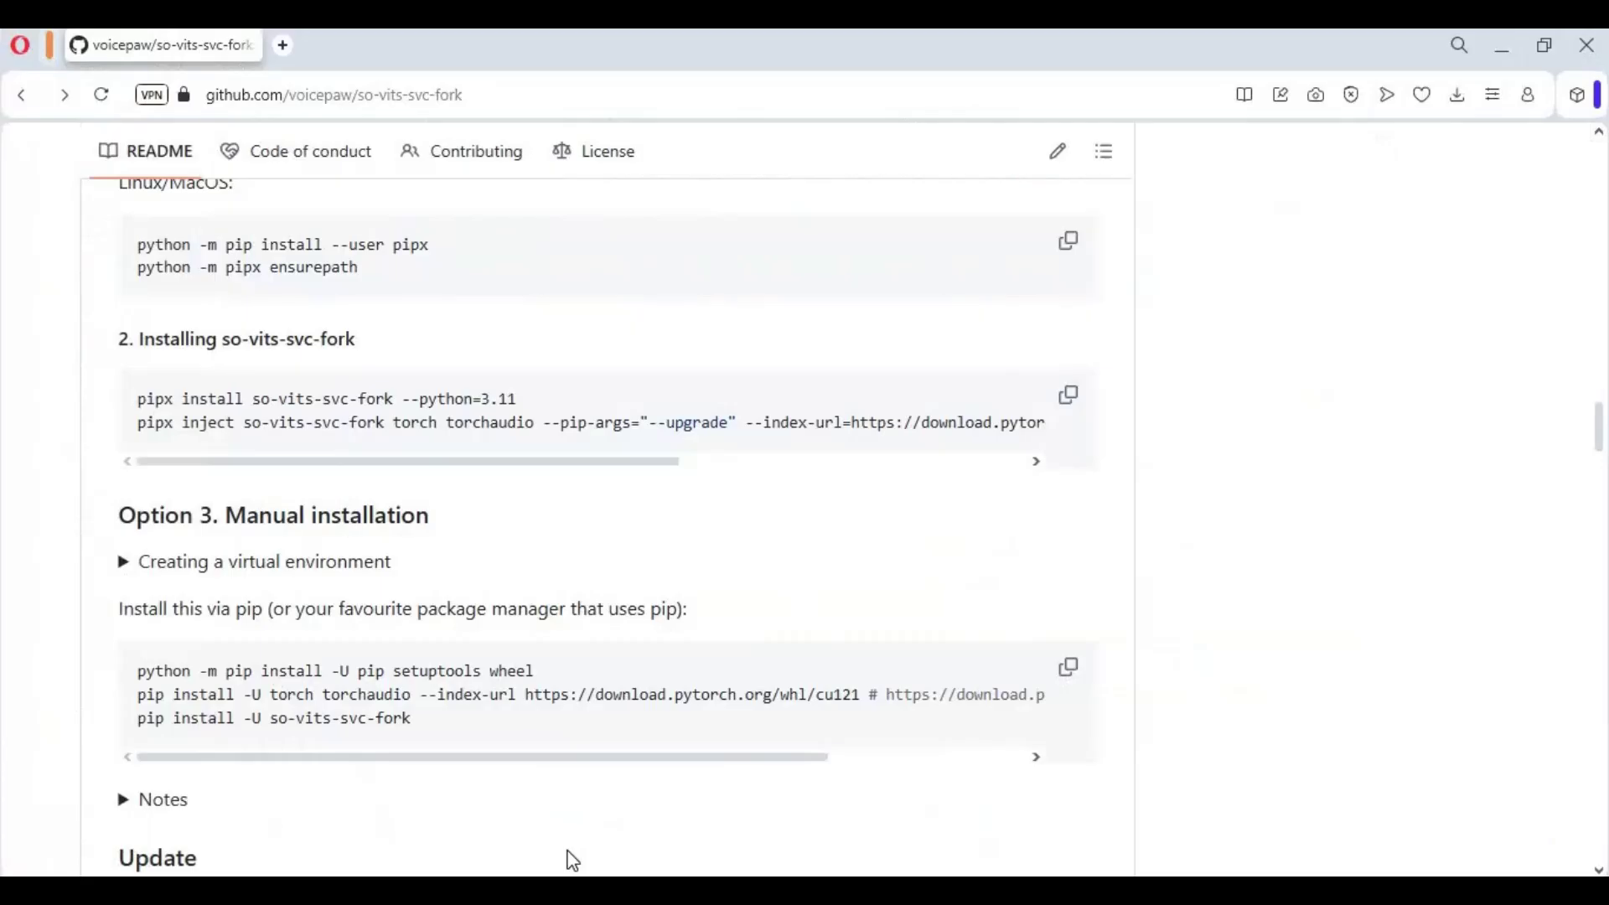
scroll(533, 478, down, 2)
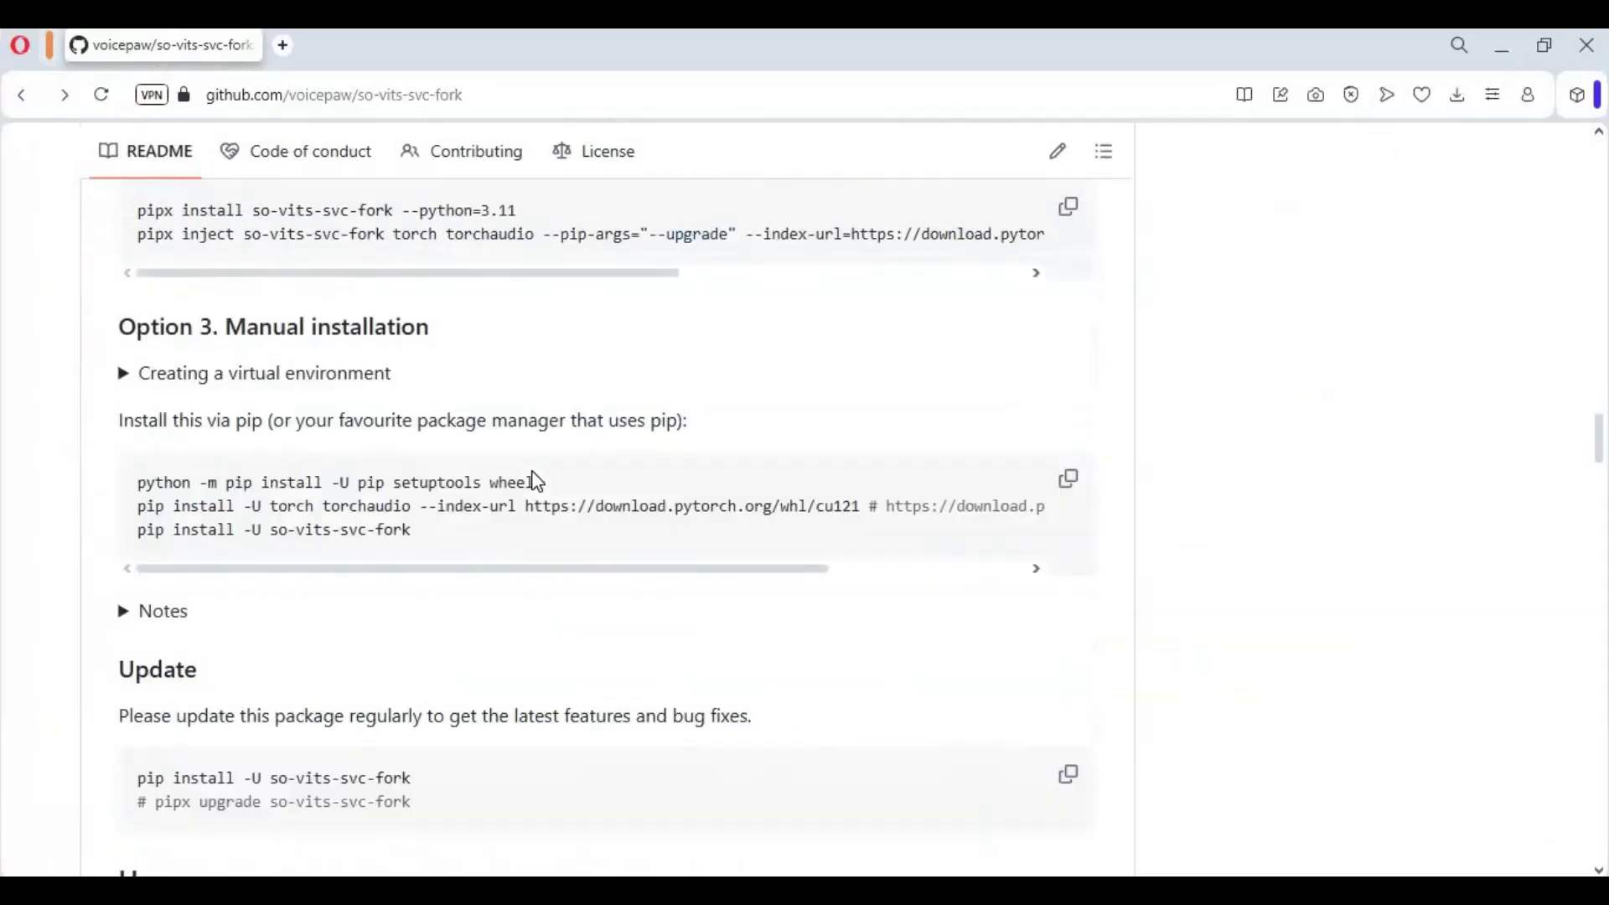
scroll(533, 479, down, 2)
scroll(533, 478, down, 2)
scroll(533, 480, down, 3)
scroll(533, 480, down, 3)
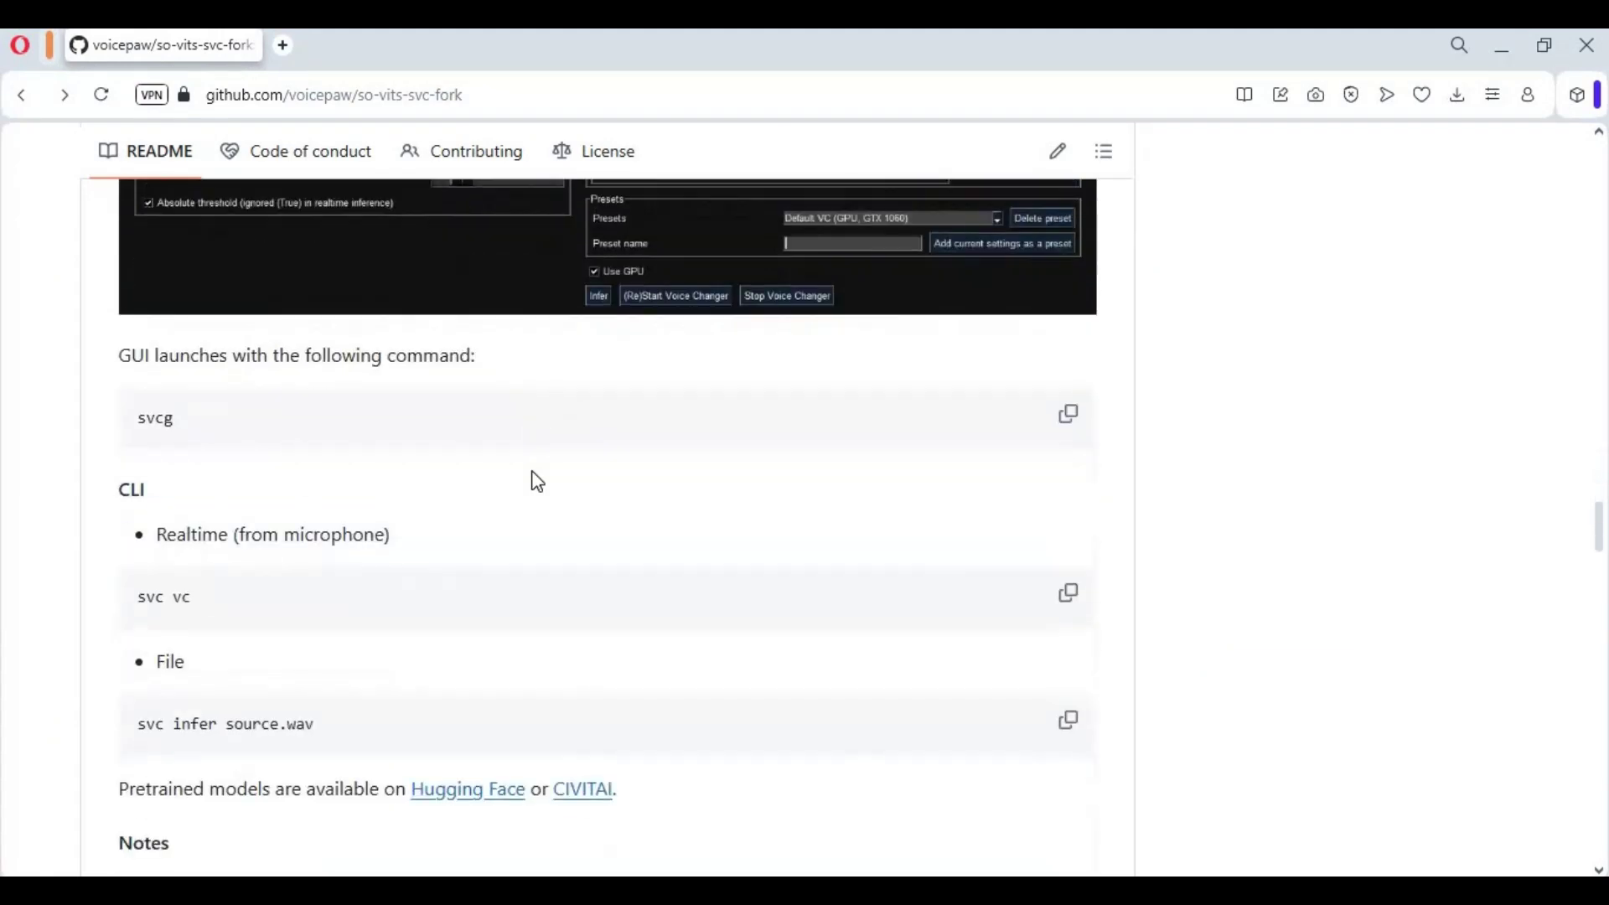
scroll(533, 479, down, 2)
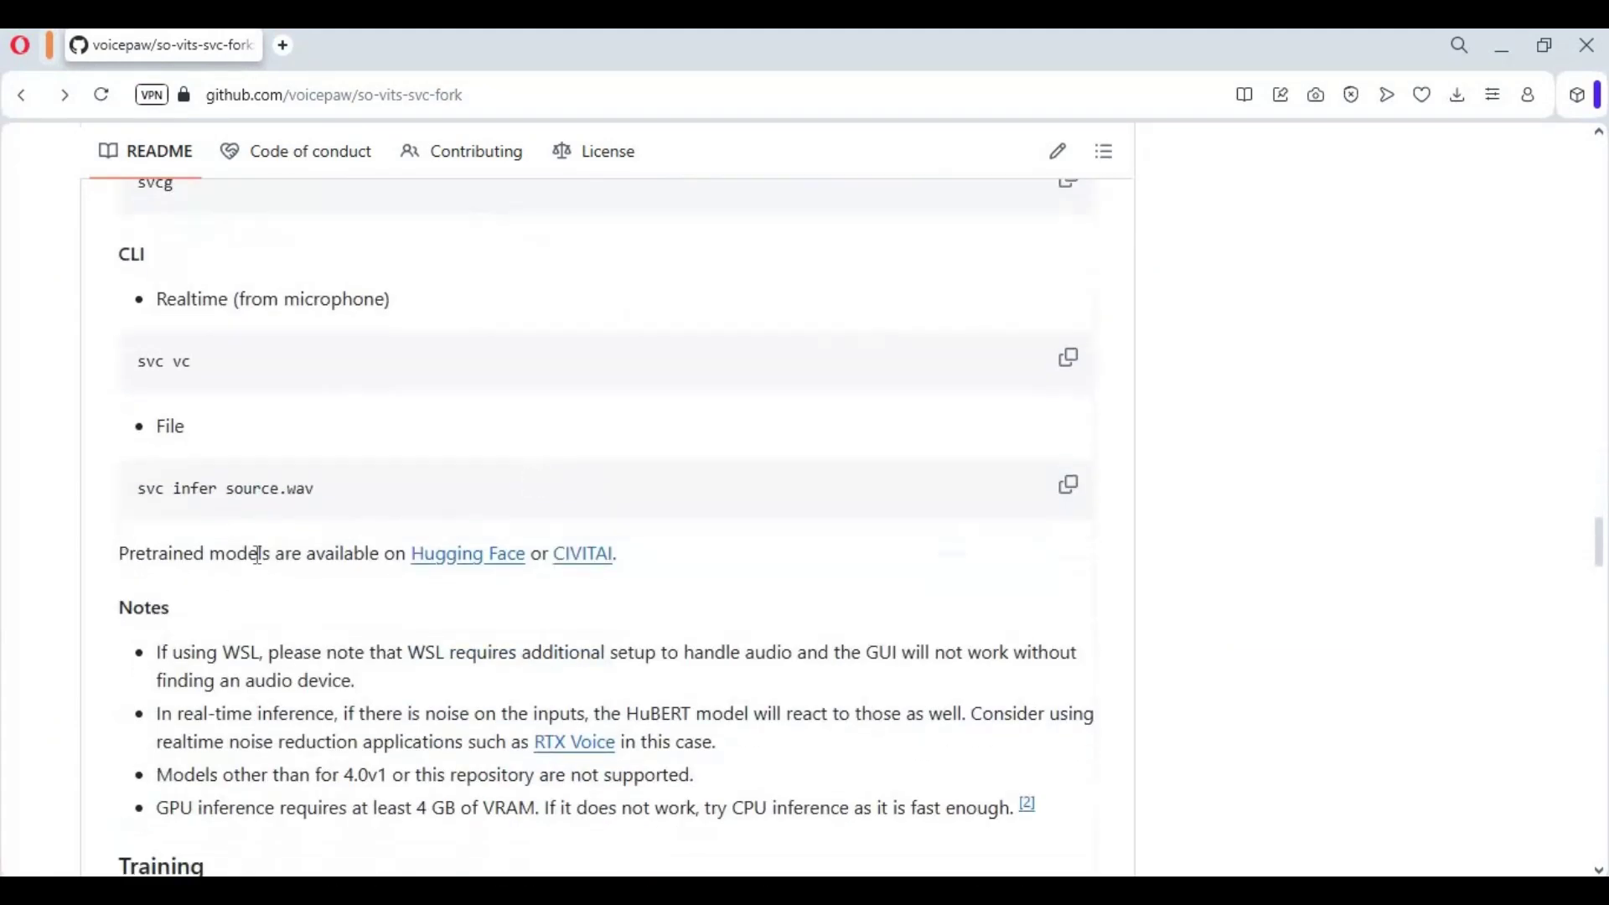
drag(120, 553, 395, 555)
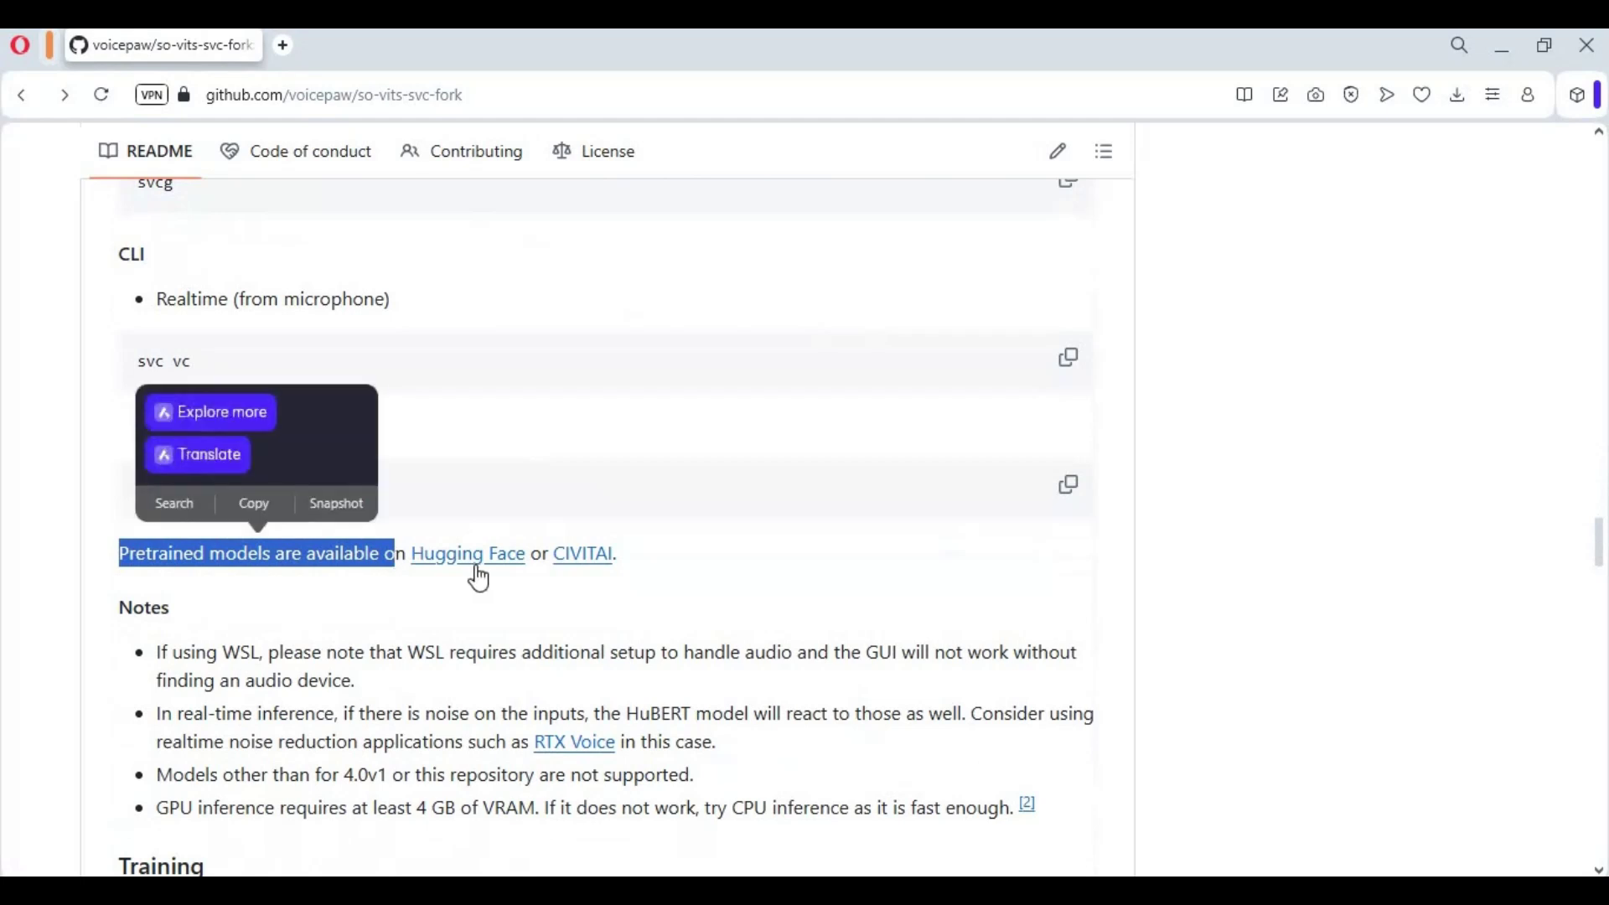
scroll(471, 565, down, 1)
click(453, 438)
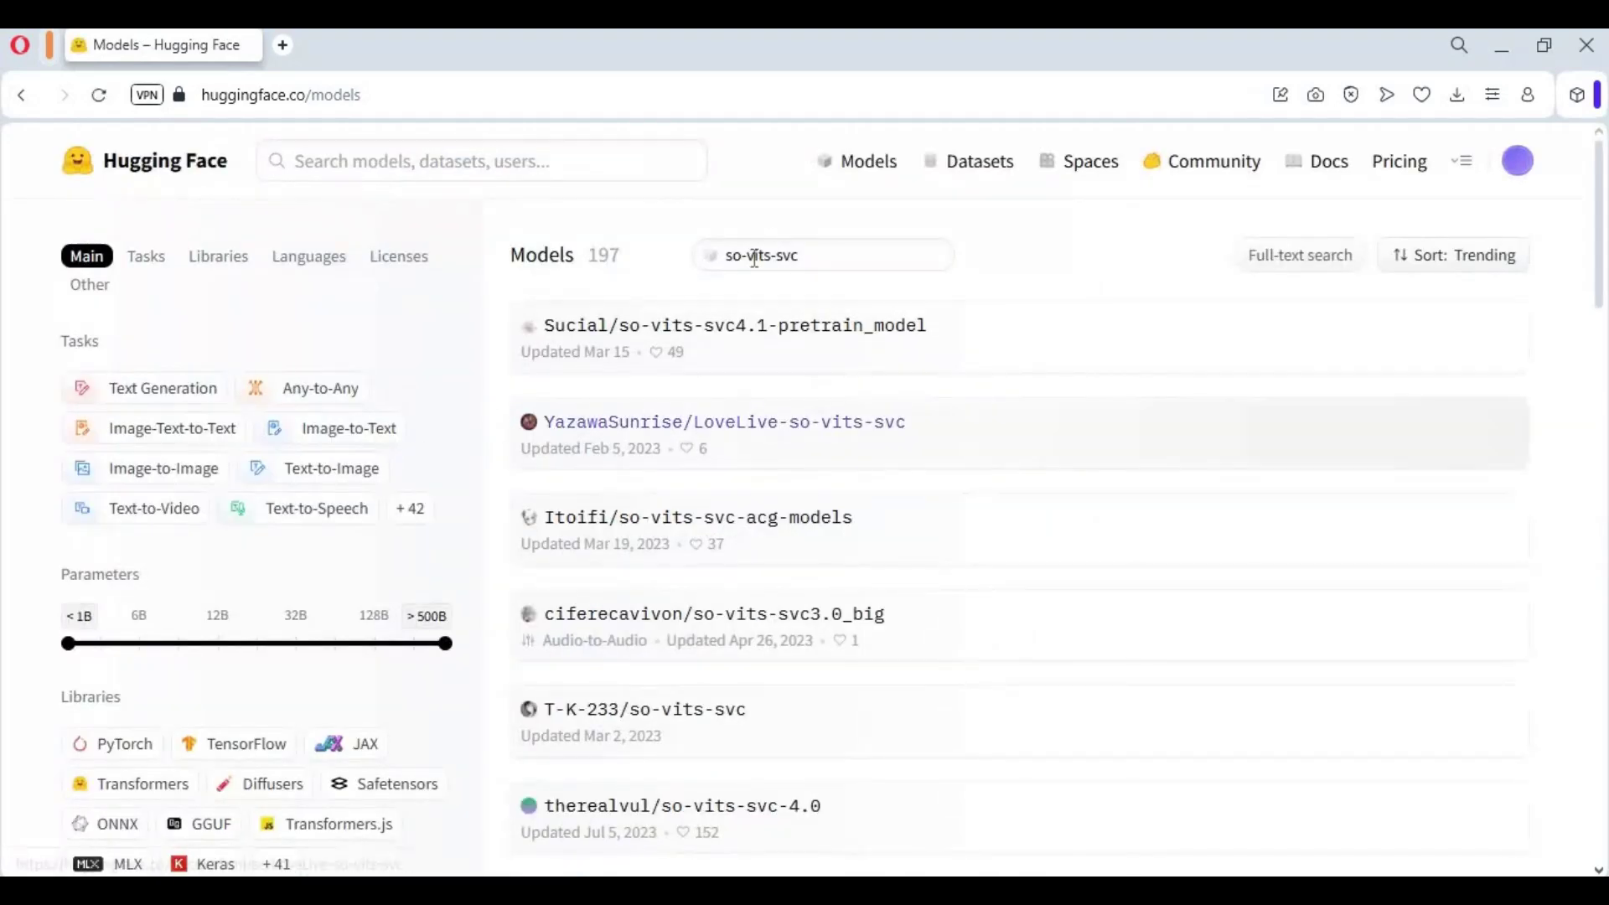
scroll(748, 427, down, 2)
scroll(747, 430, down, 5)
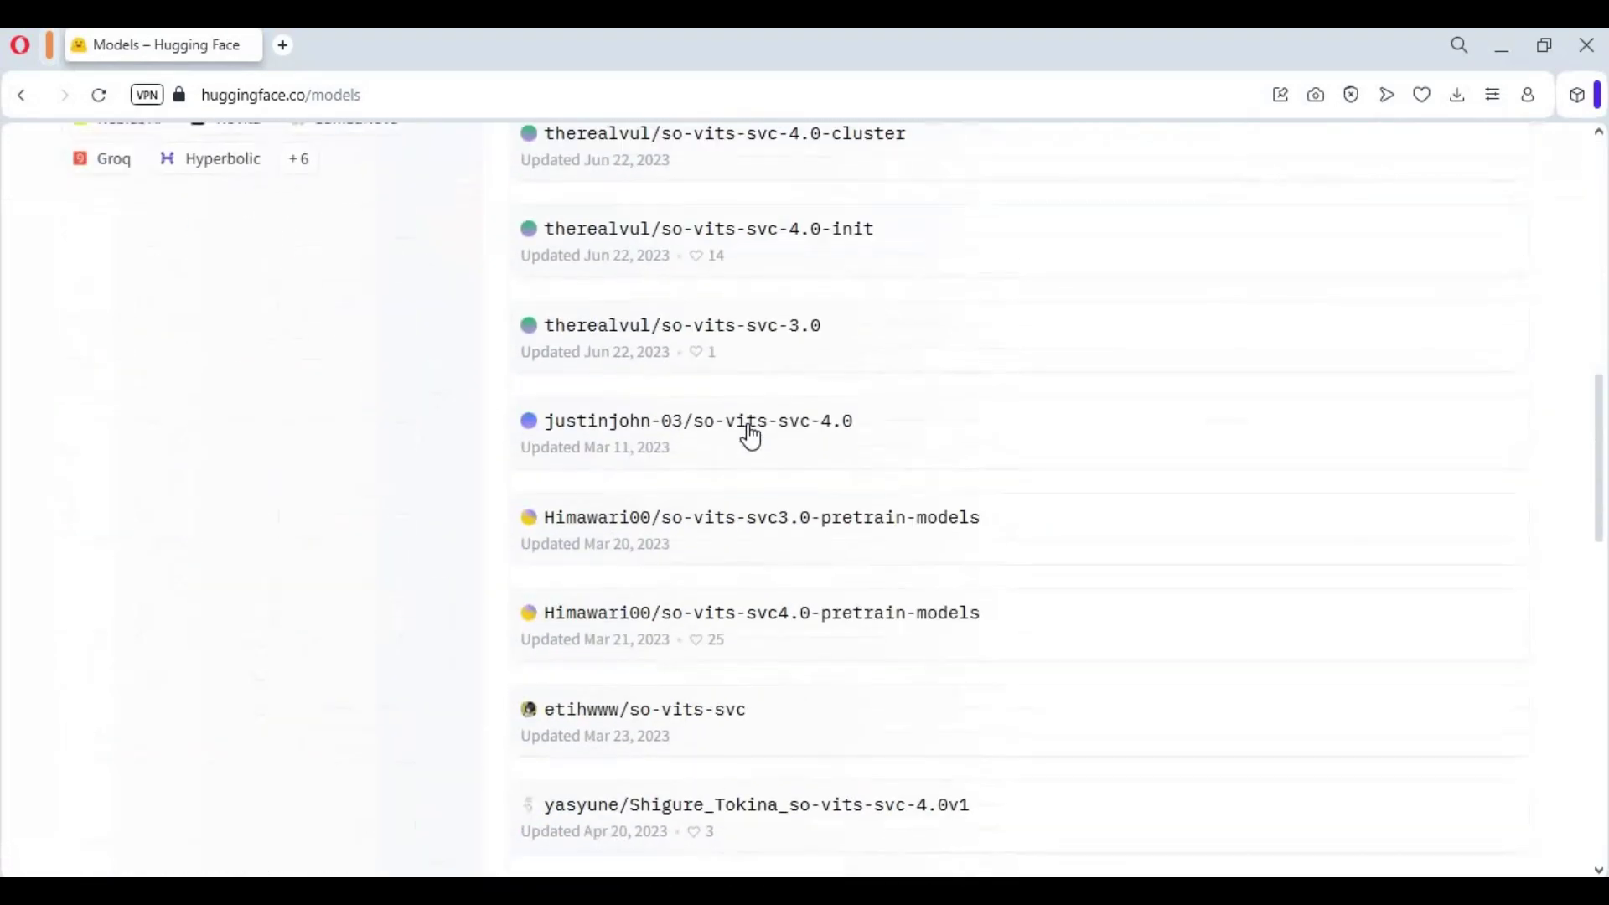
scroll(751, 434, down, 3)
scroll(747, 434, down, 3)
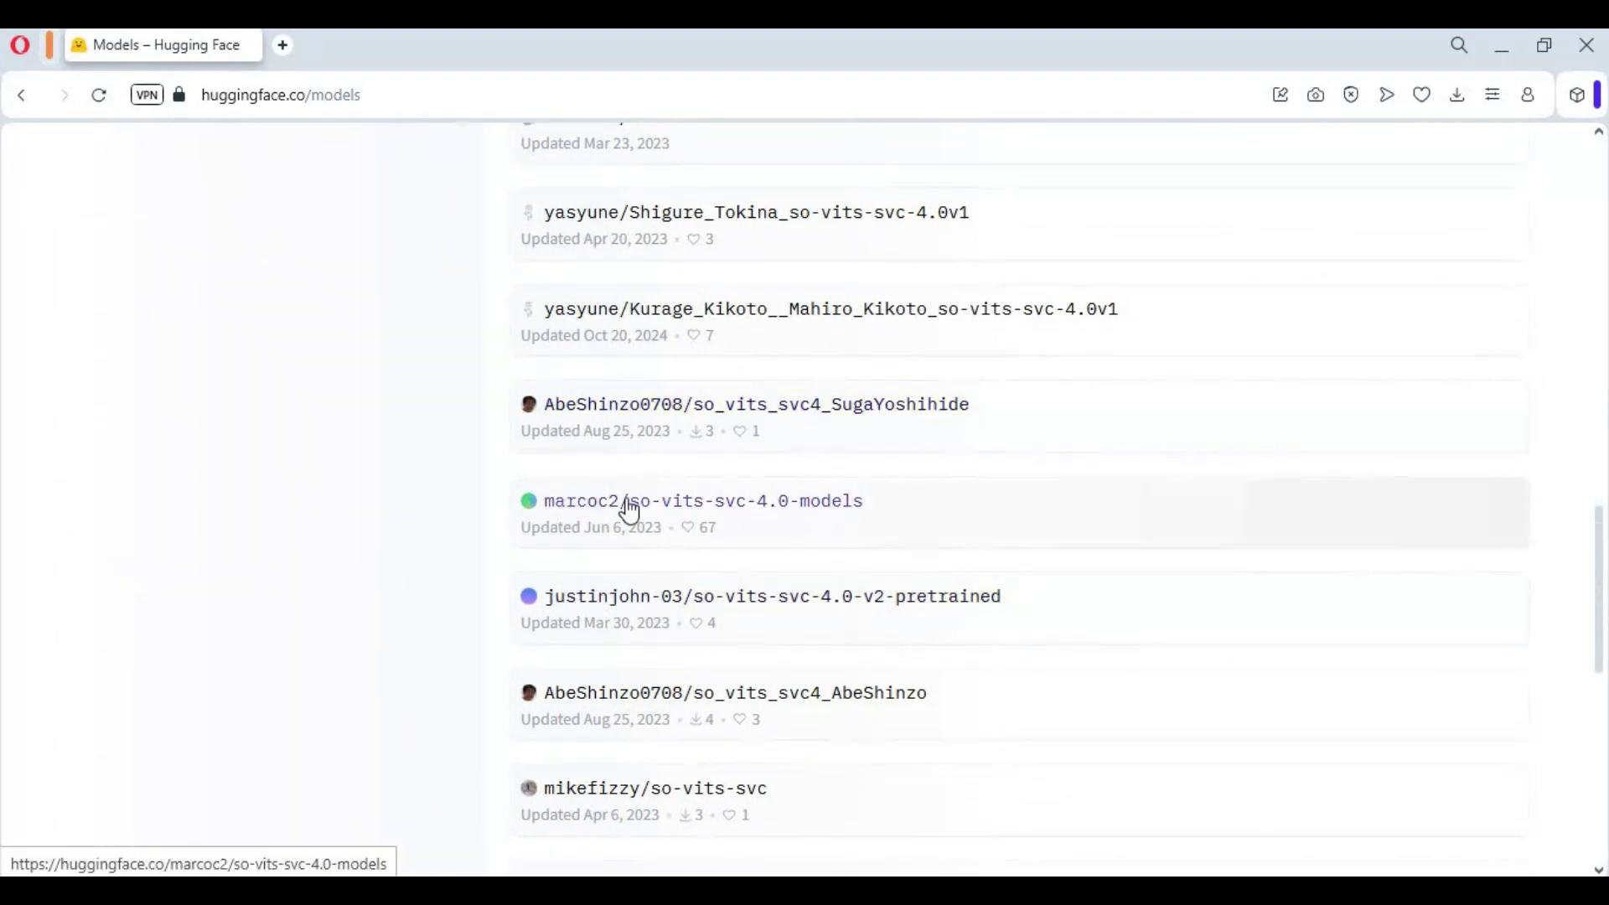
- Open marcoc2's so-vits-svc-4.0-models repository, list its files, and enter the ChrisCornell folder
click(799, 502)
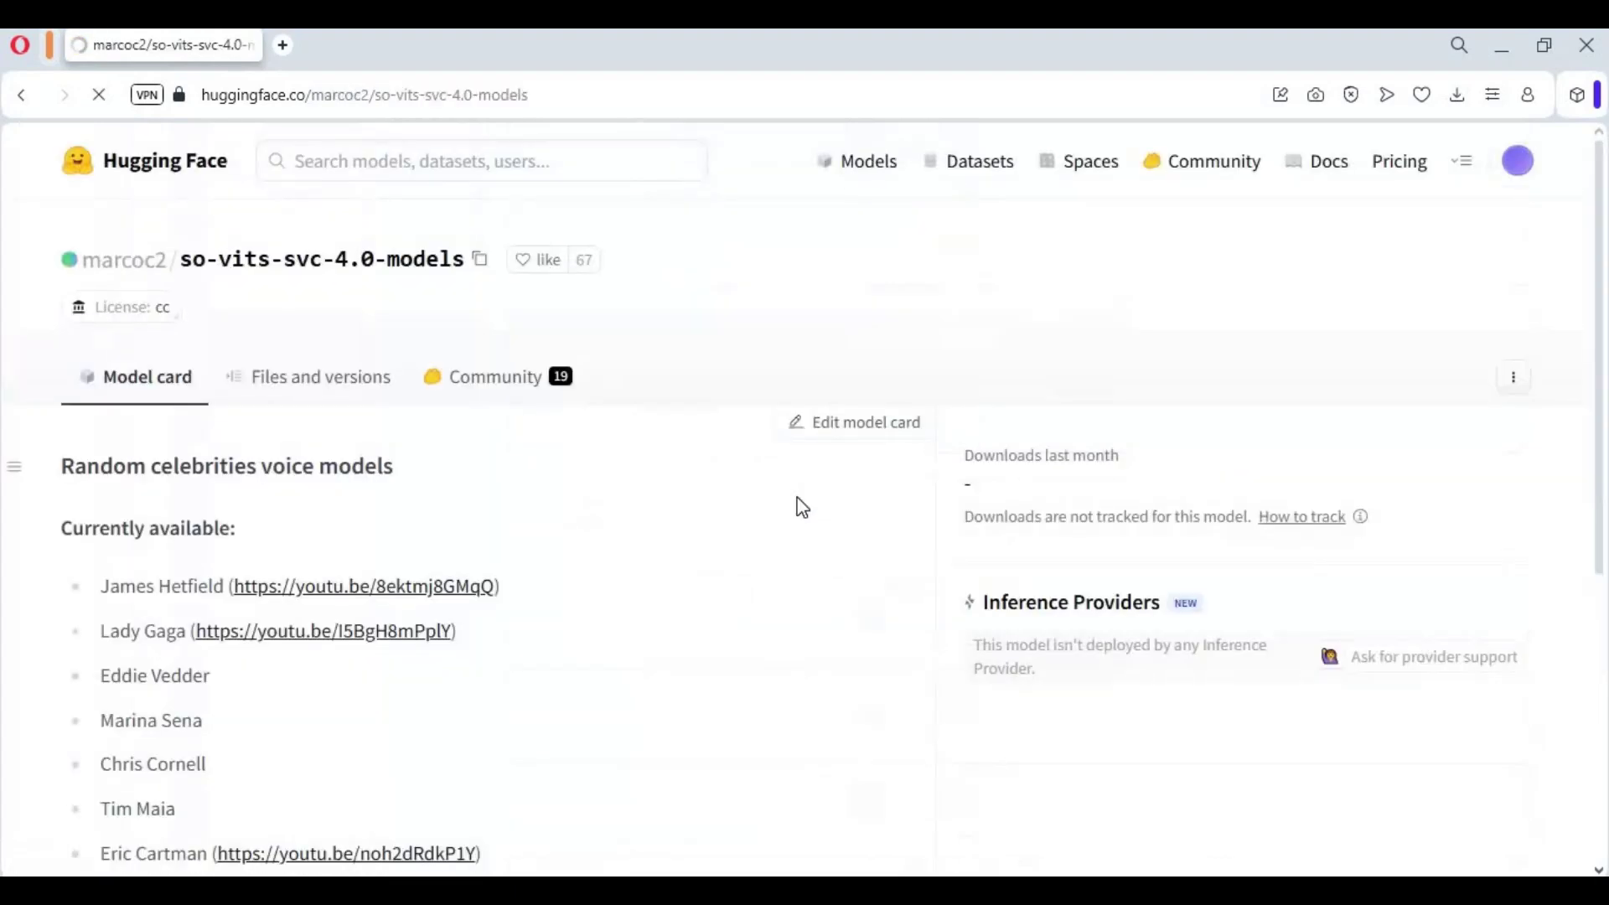
click(282, 382)
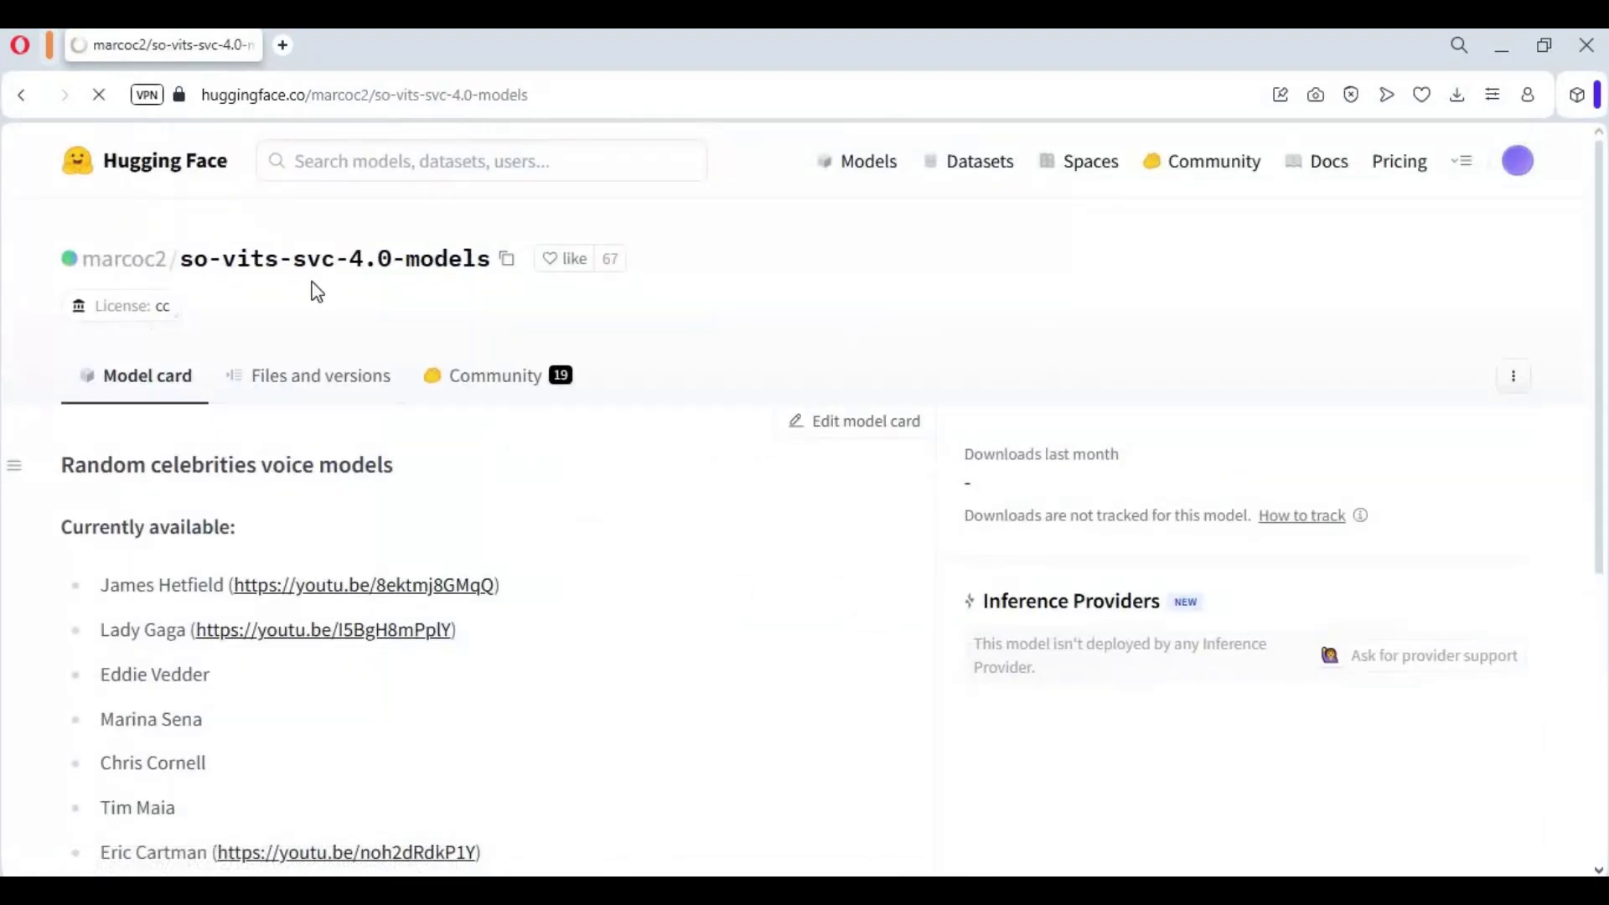
scroll(455, 479, down, 1)
scroll(456, 479, down, 2)
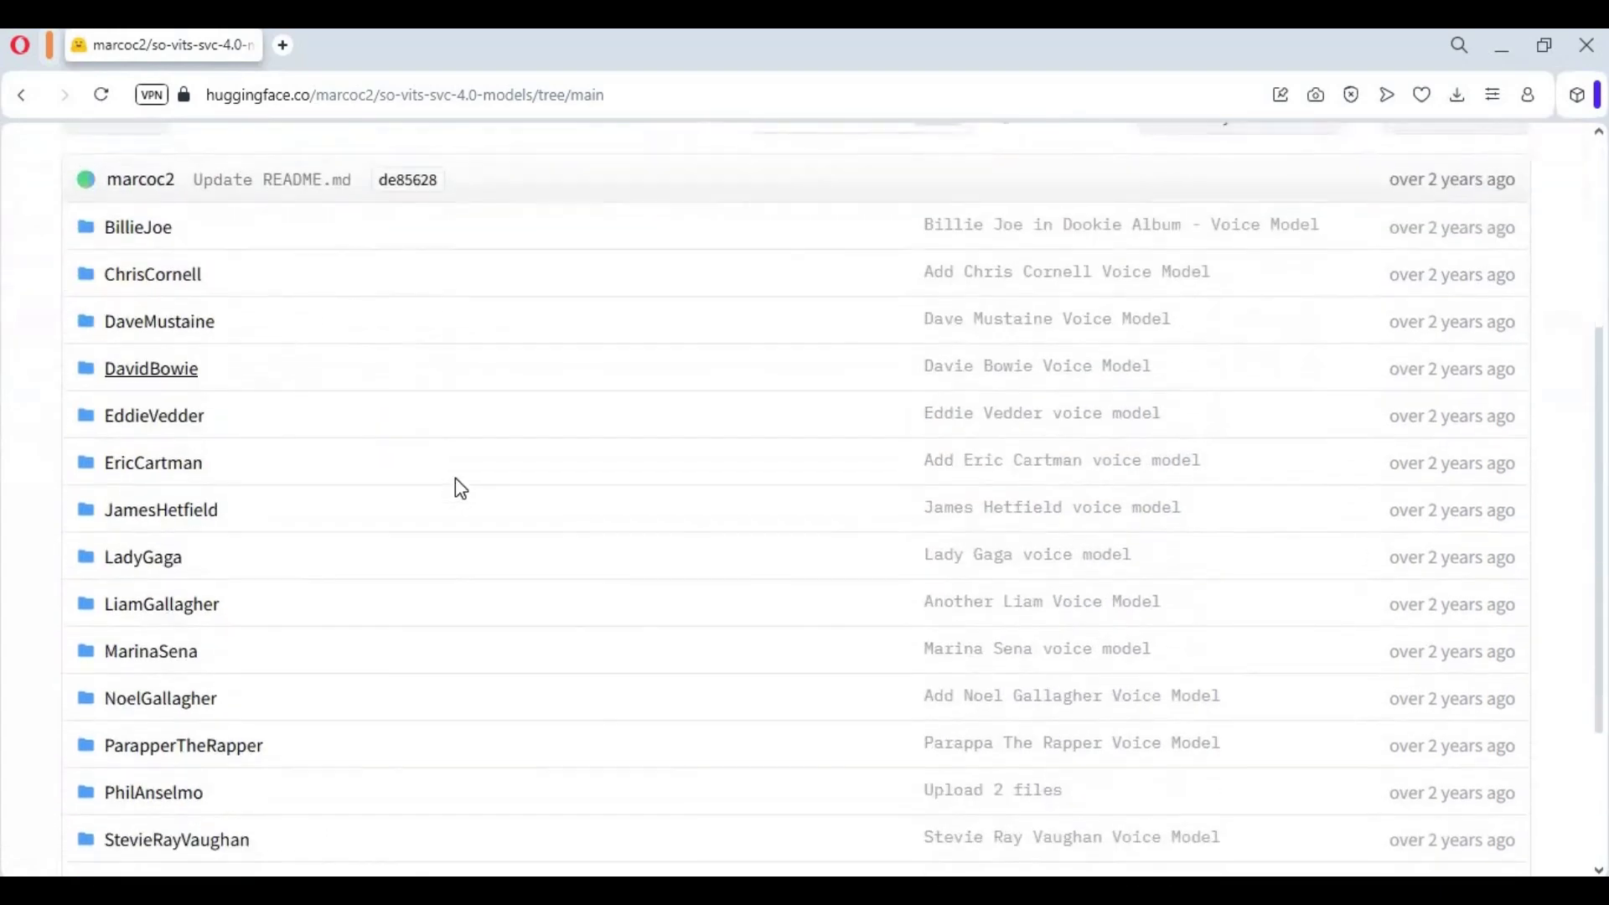
scroll(455, 478, down, 2)
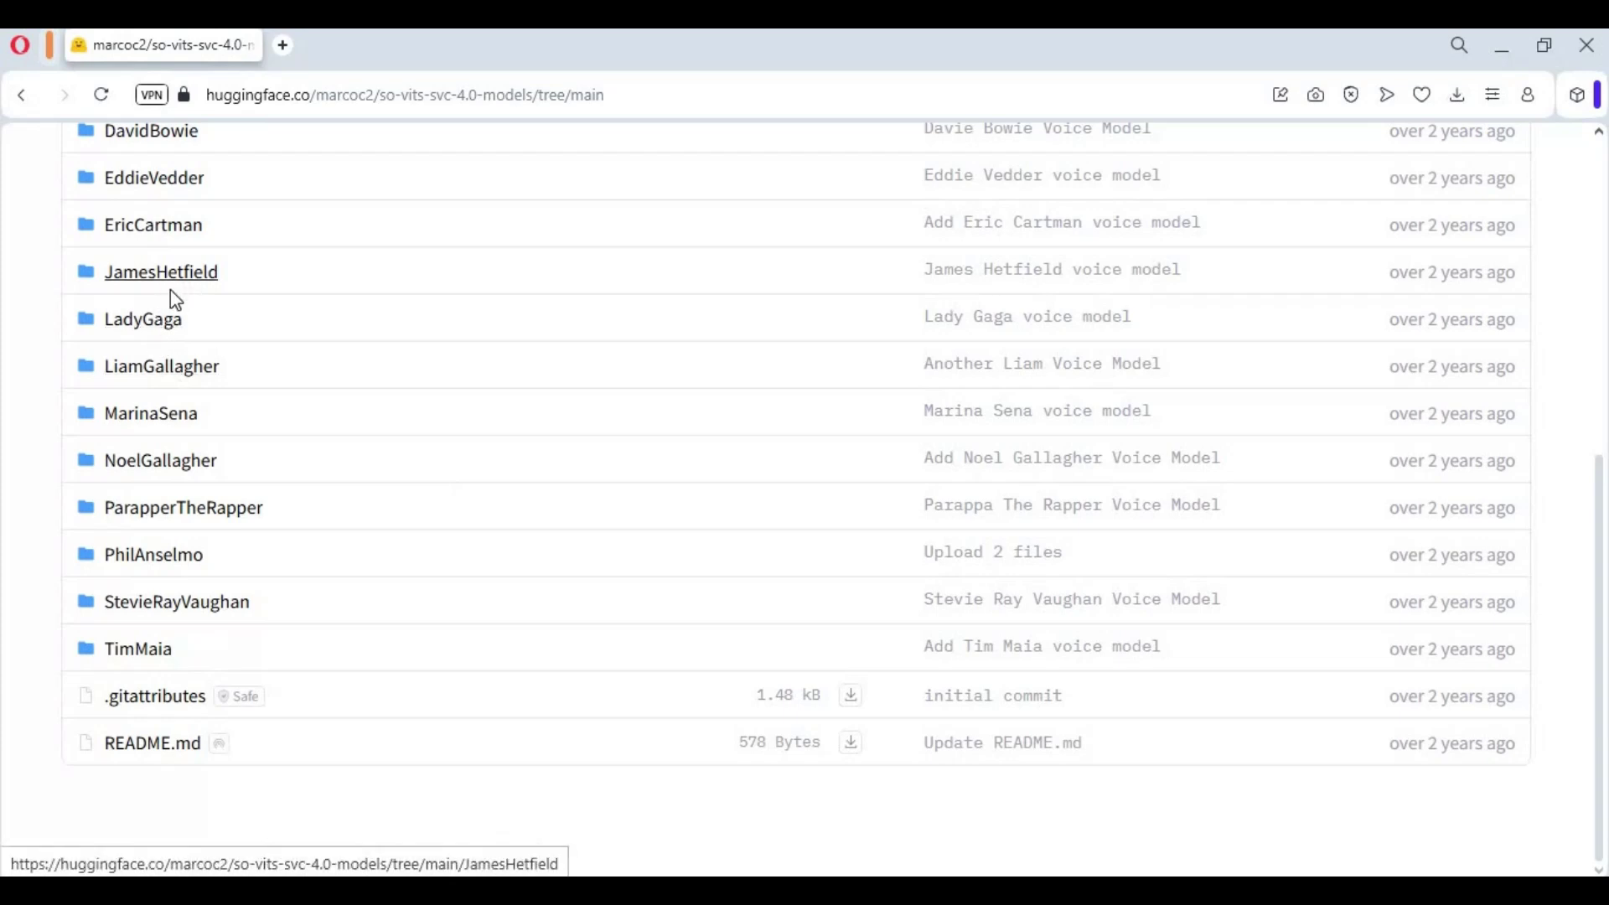
scroll(168, 300, up, 1)
scroll(163, 314, up, 1)
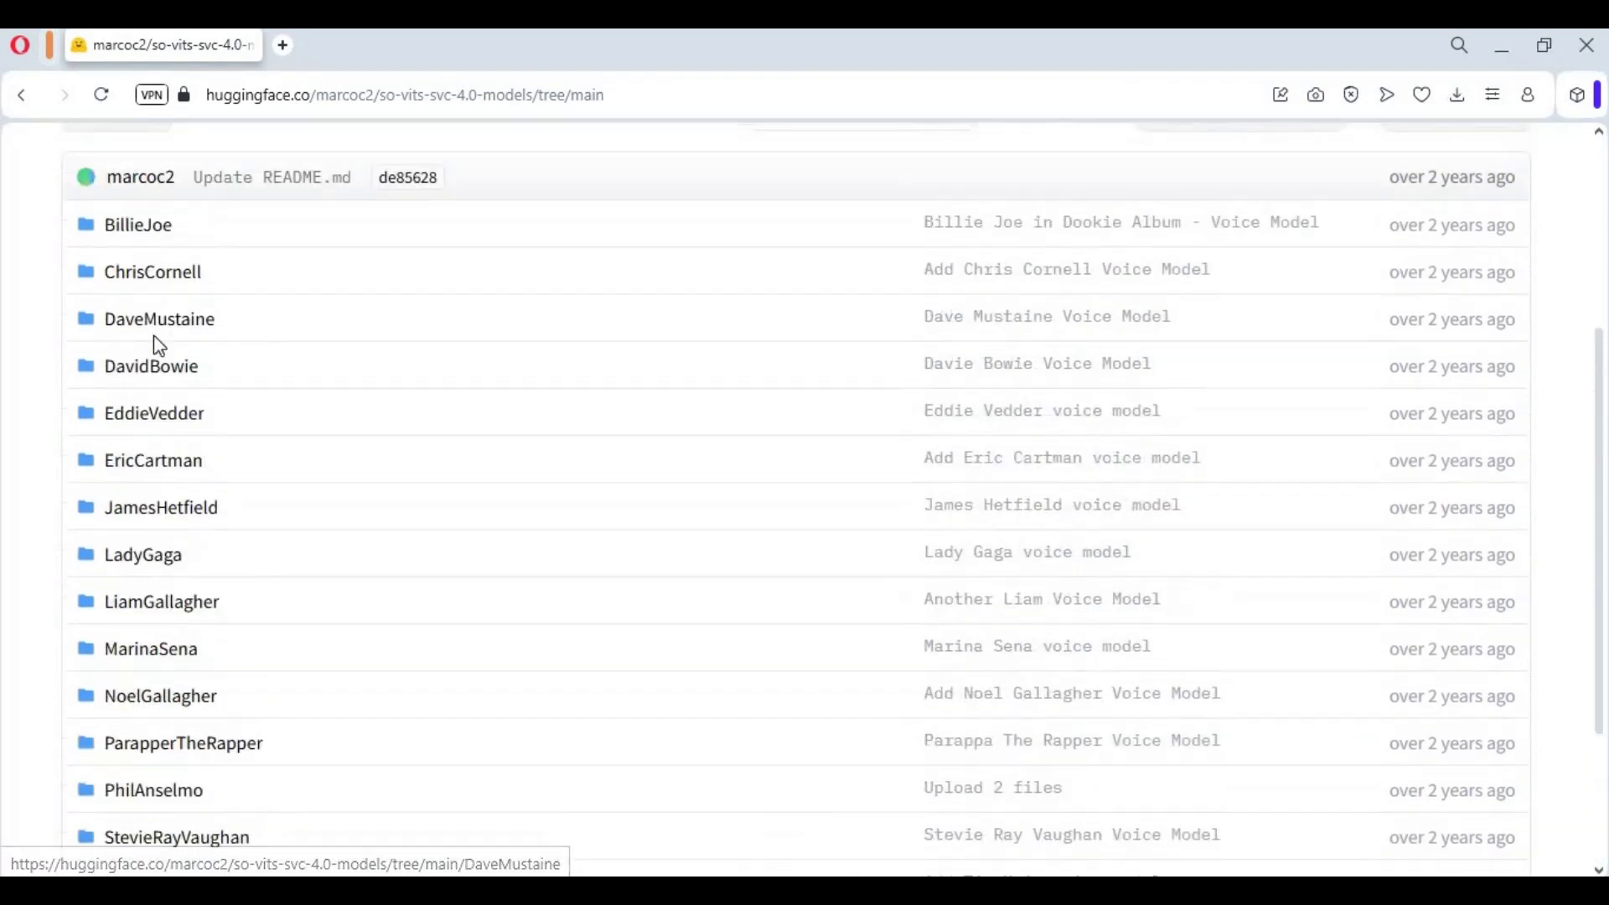
click(173, 287)
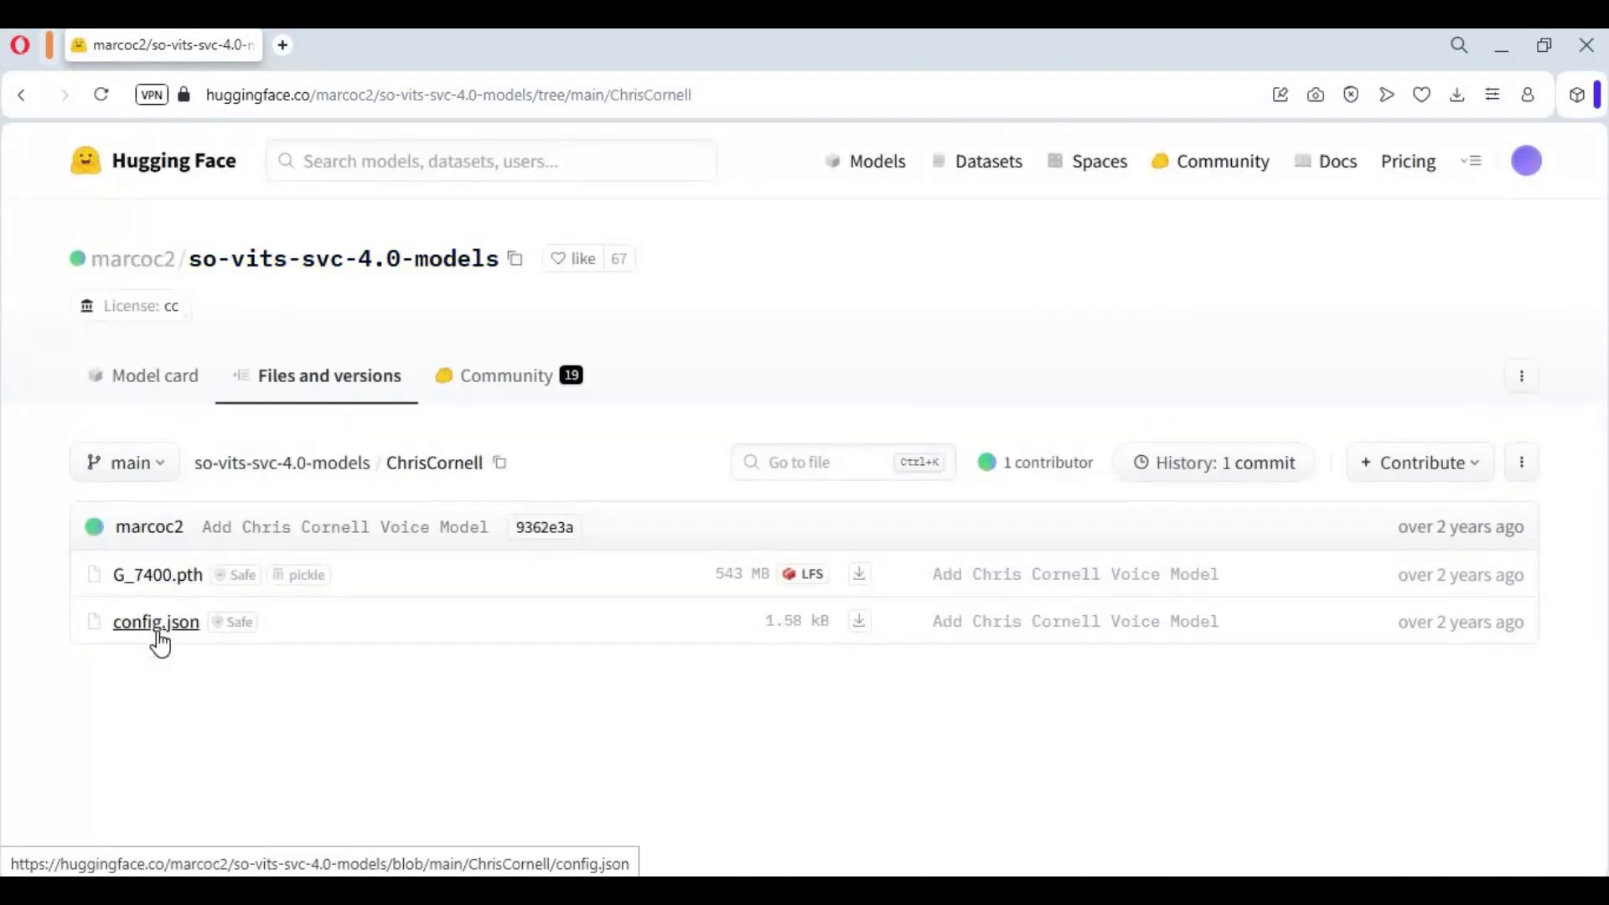
- Download G_7400.pth and config.json from the ChrisCornell model folder
click(859, 579)
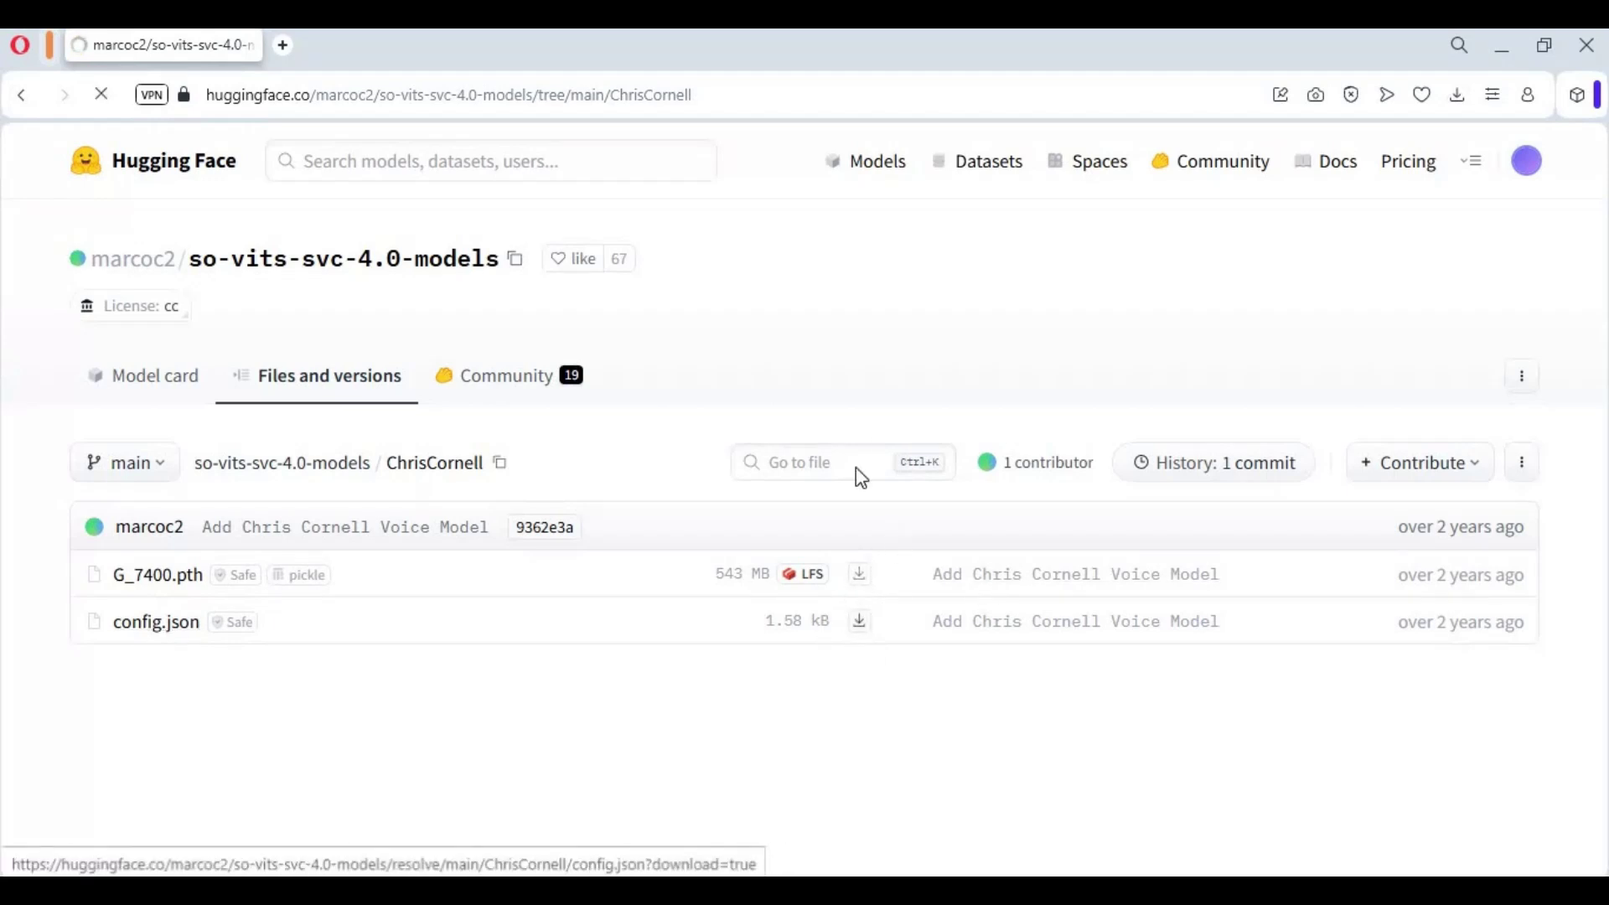
click(858, 622)
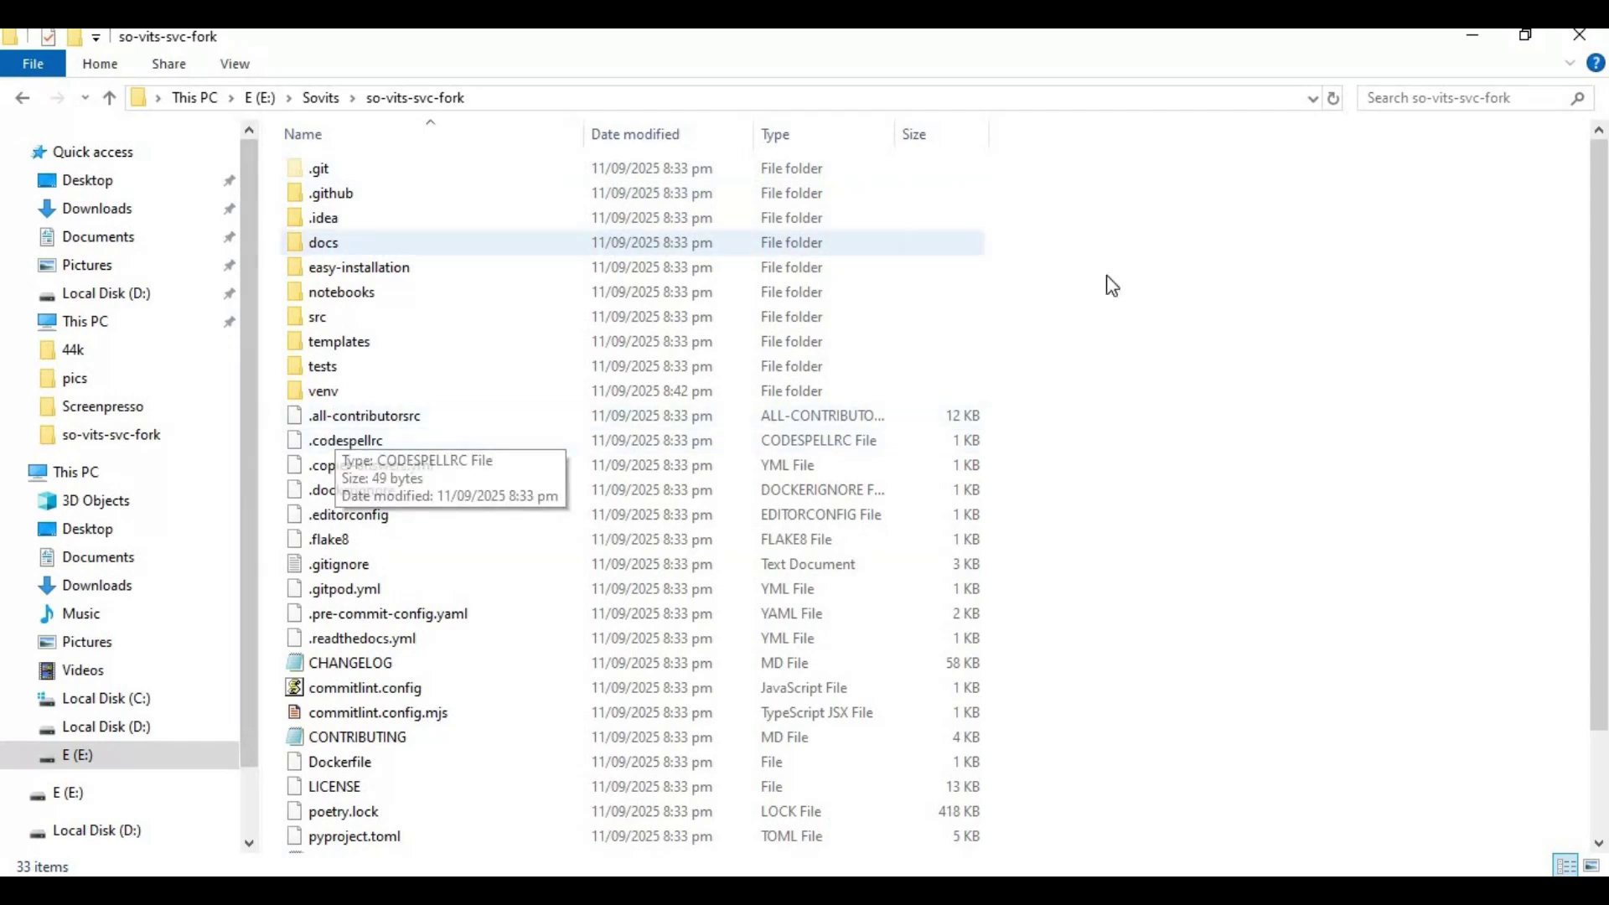
- Create a folder named 'logs' in so-vits-svc-fork and open it
right_click(1070, 267)
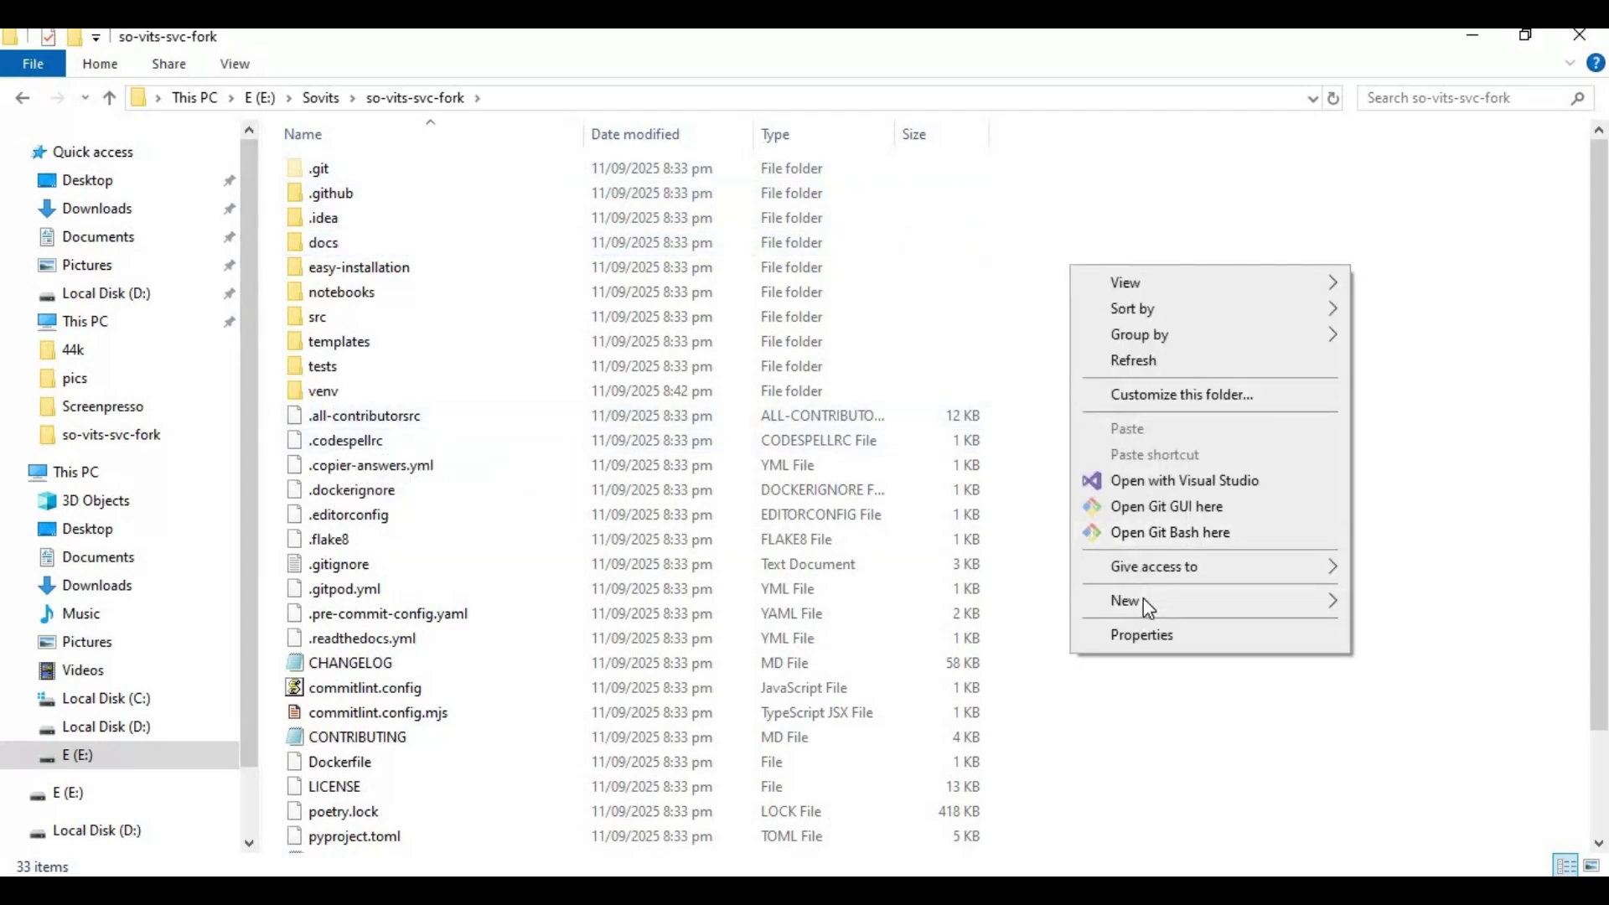
mouse_move(1127, 602)
click(1376, 602)
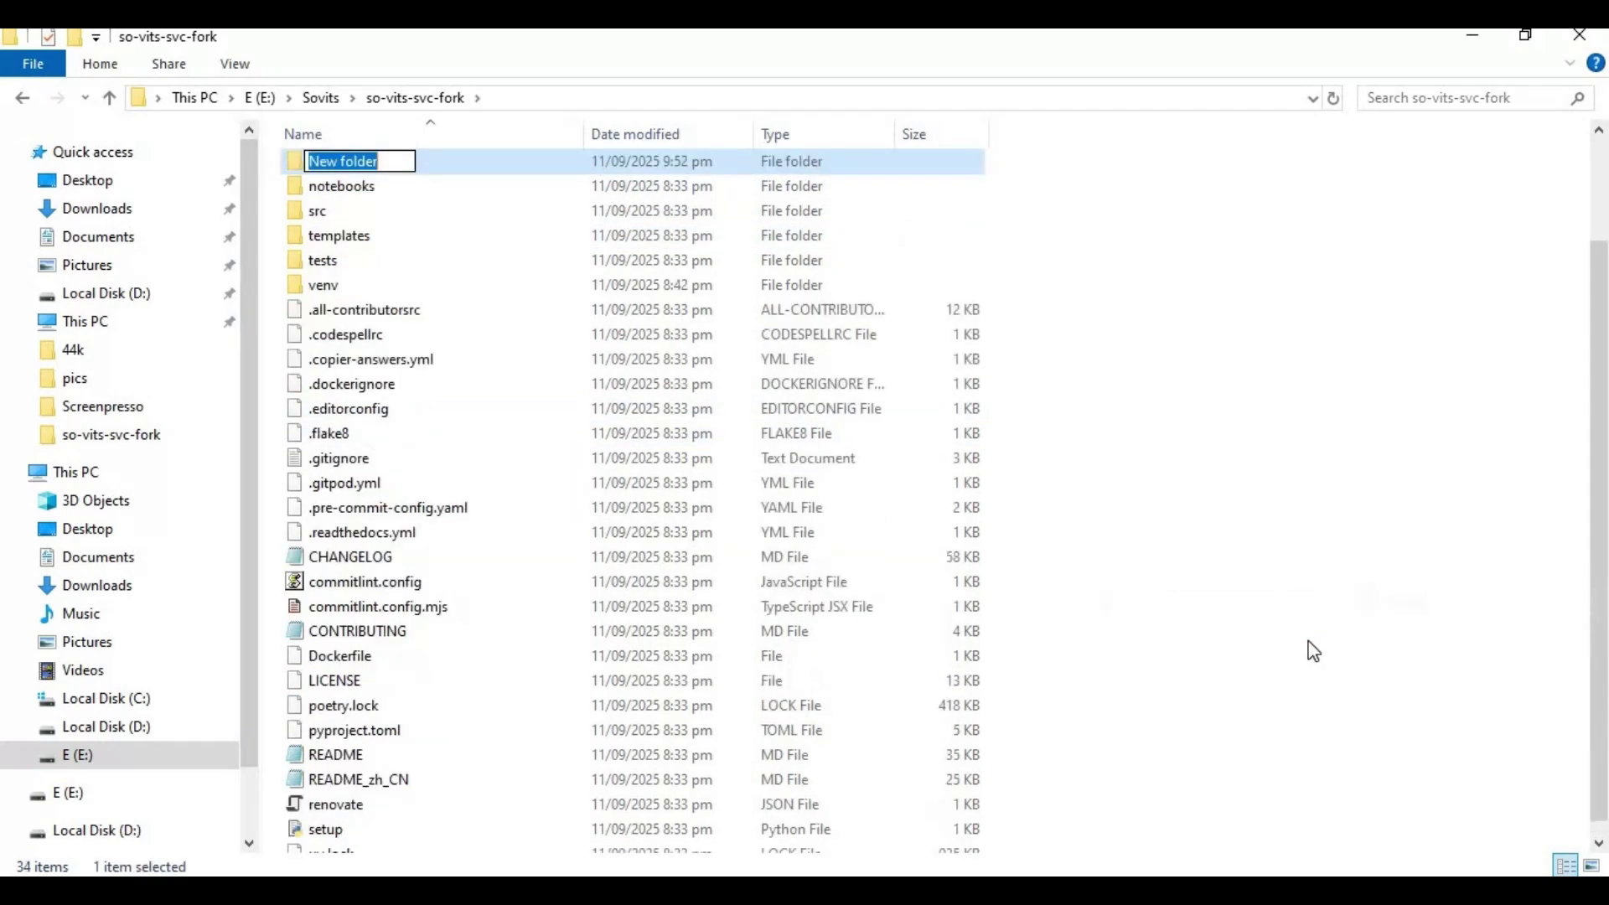
text(lo)
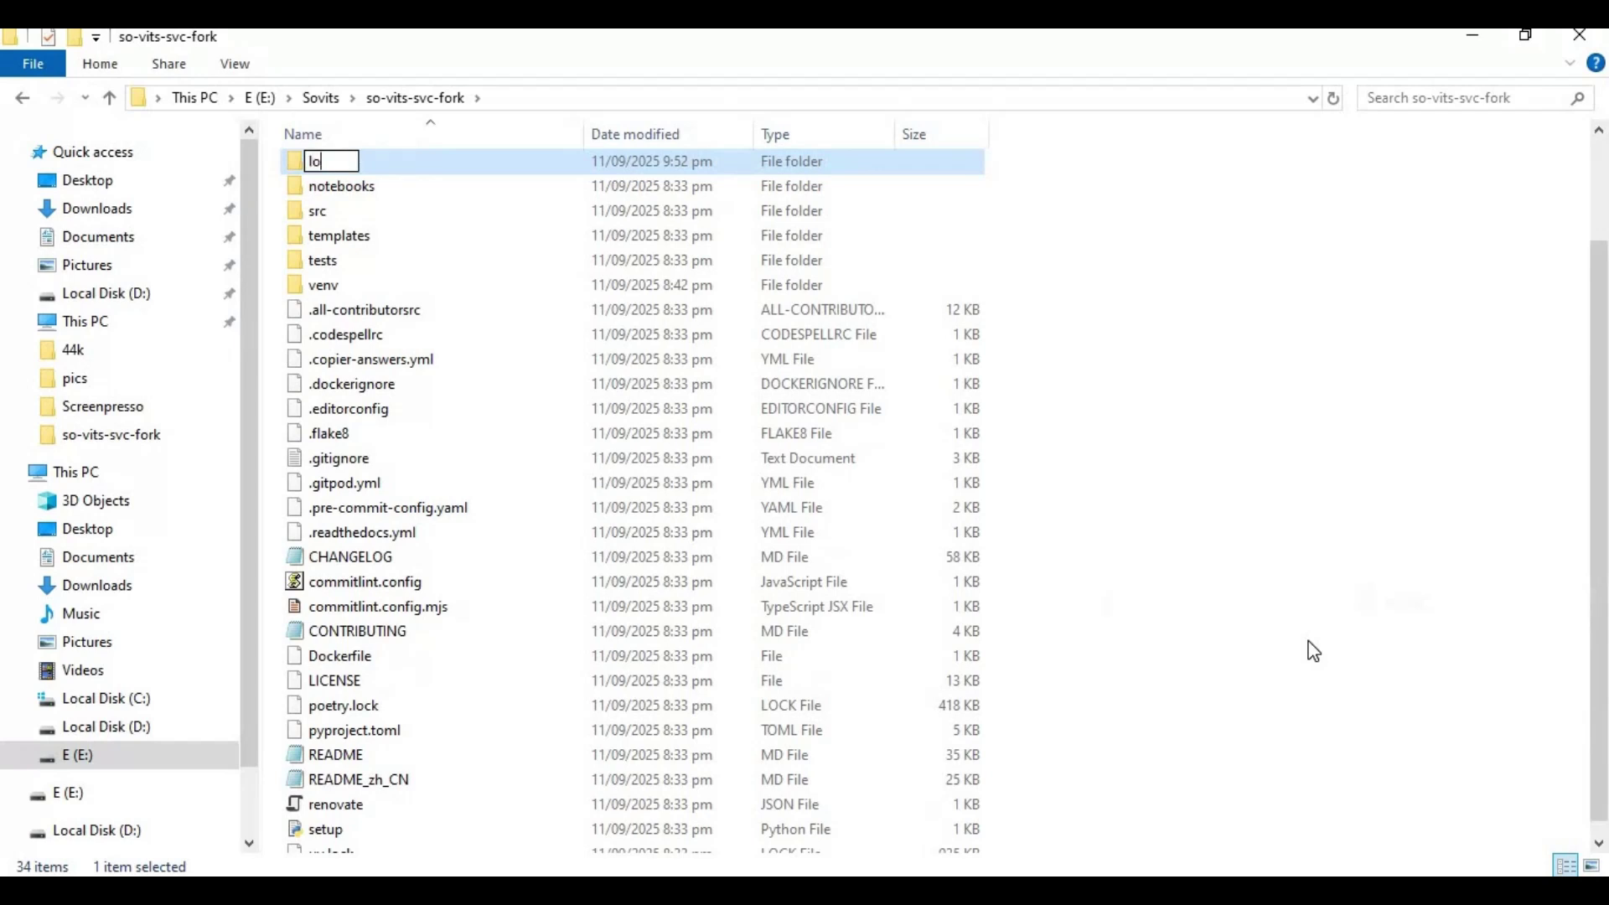
text(gs)
click(1254, 487)
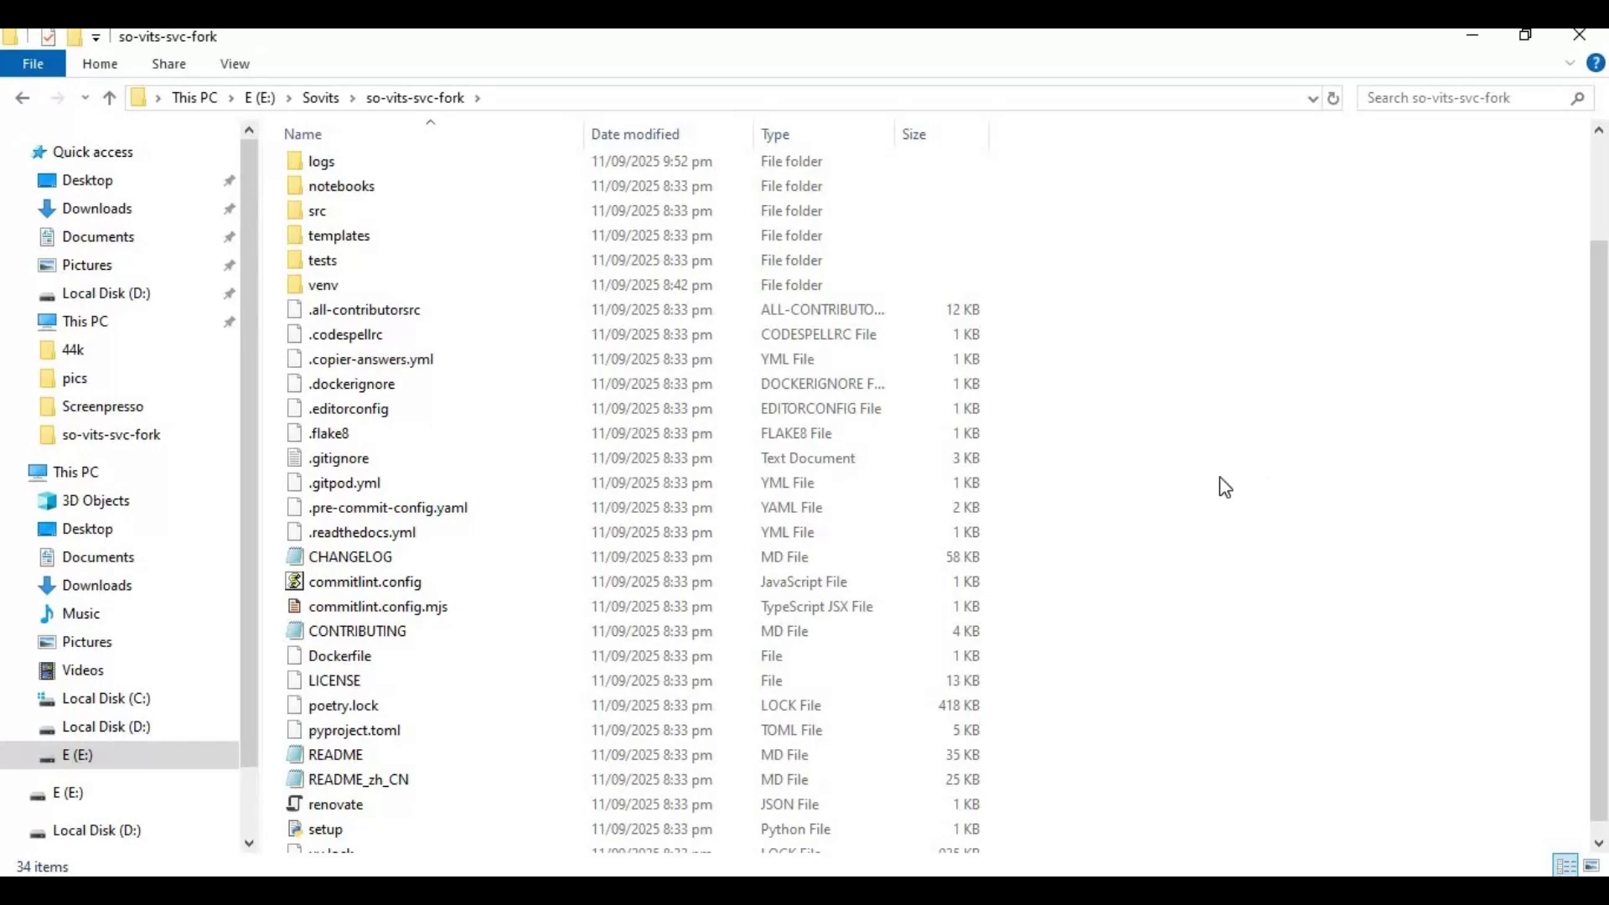
double_click(319, 167)
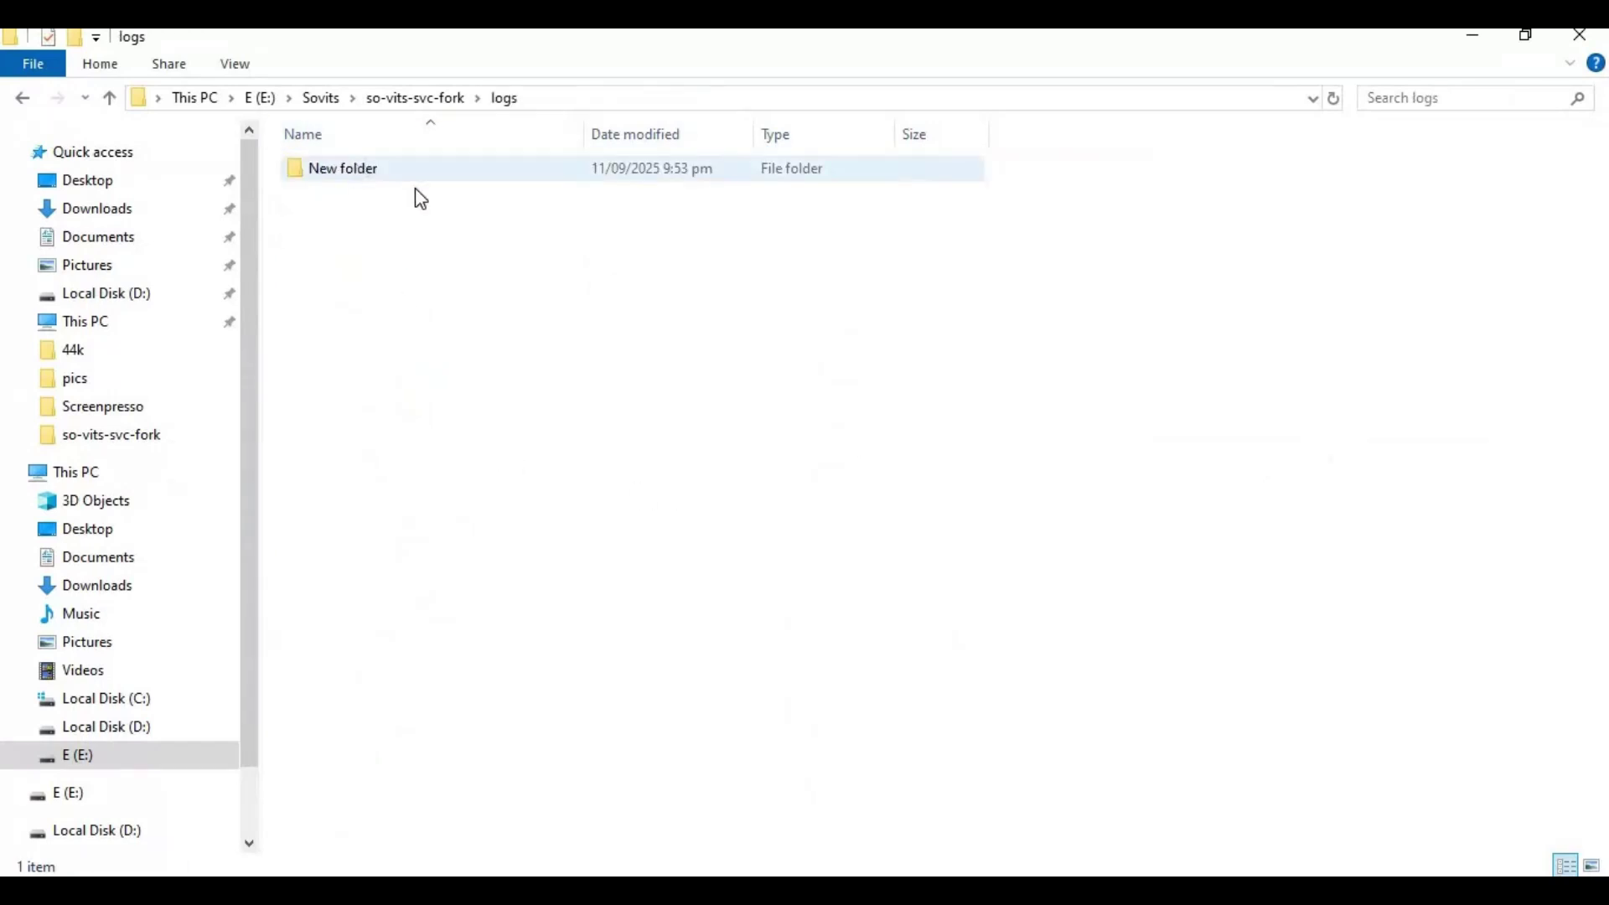
- Rename the new folder in logs to '48k' and paste the config and G_7400.pth files into it
click(355, 175)
key(F2)
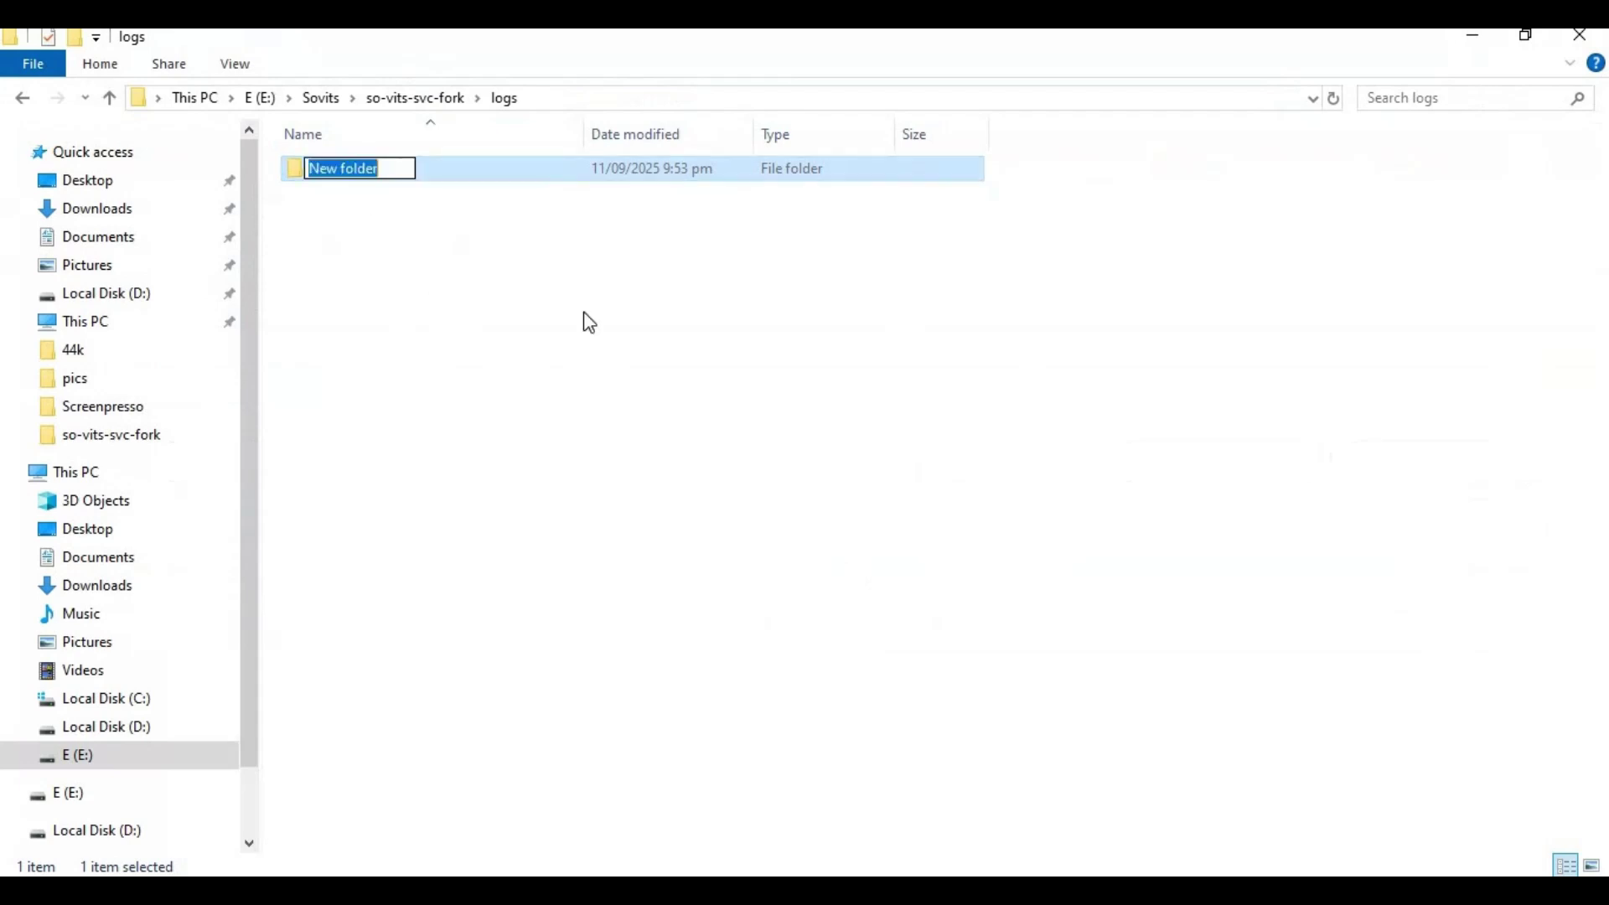
text(48)
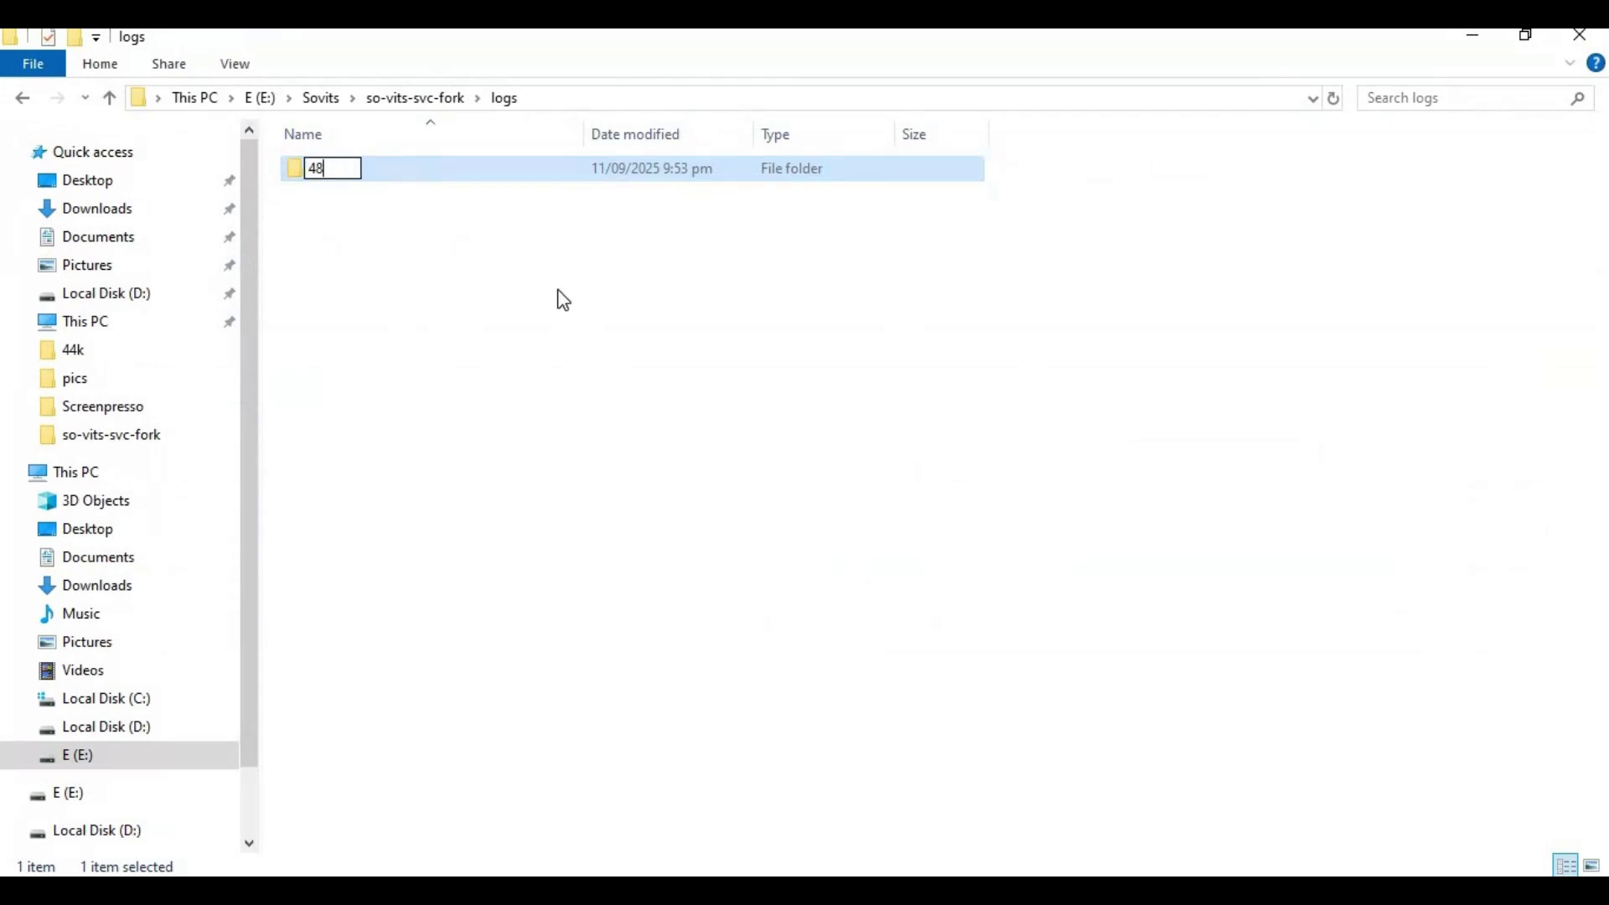
text(k)
click(676, 398)
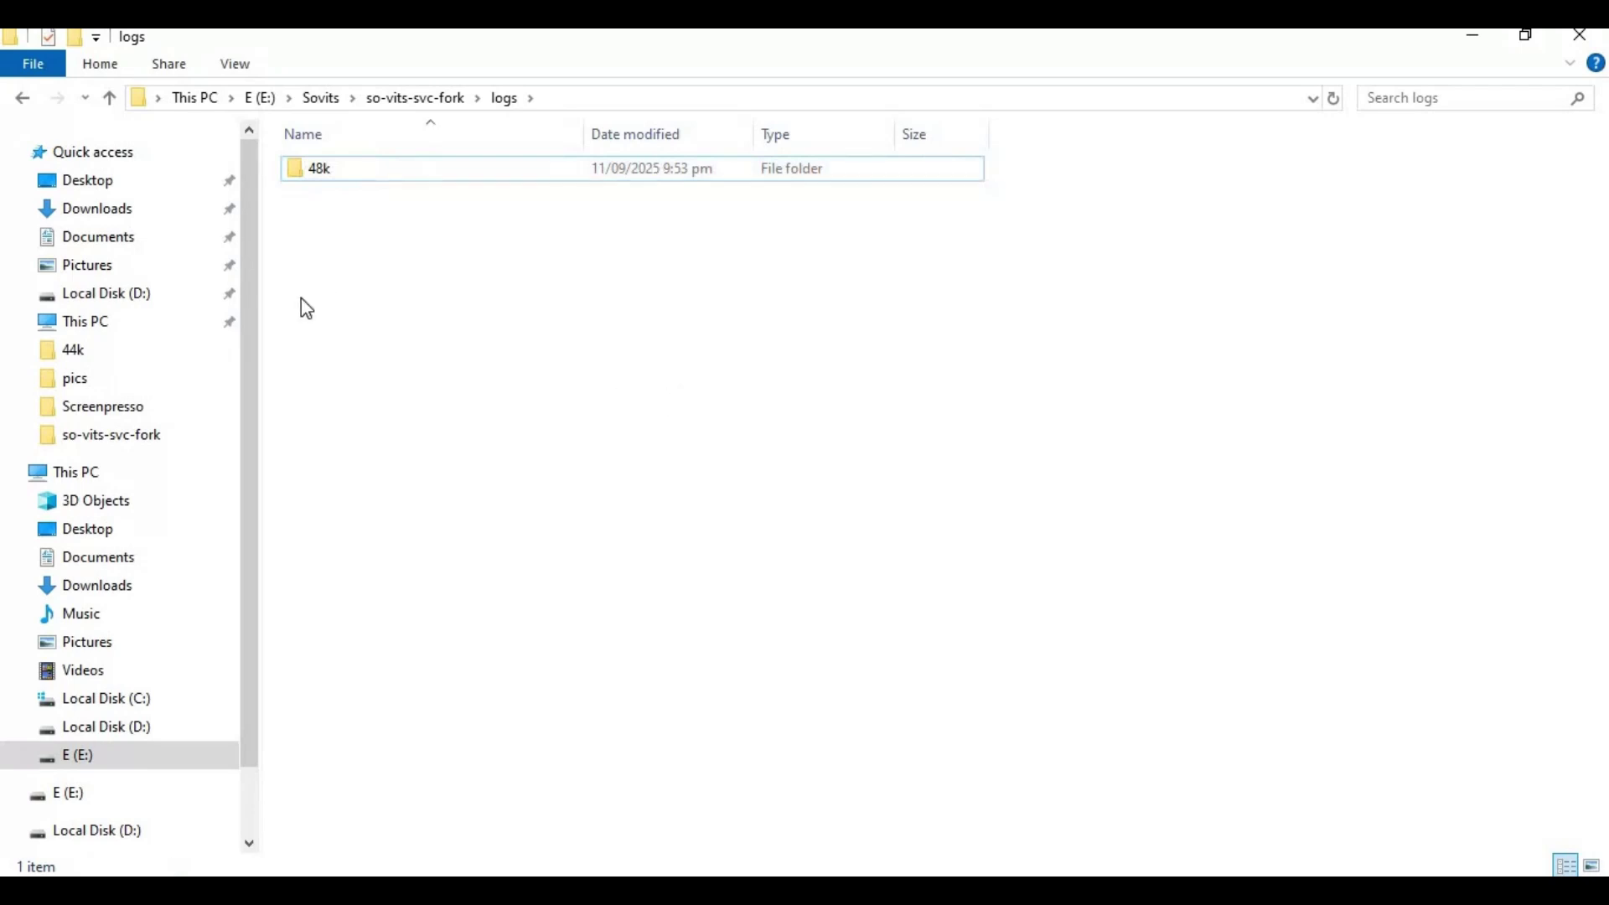
double_click(324, 177)
key(ctrl+v)
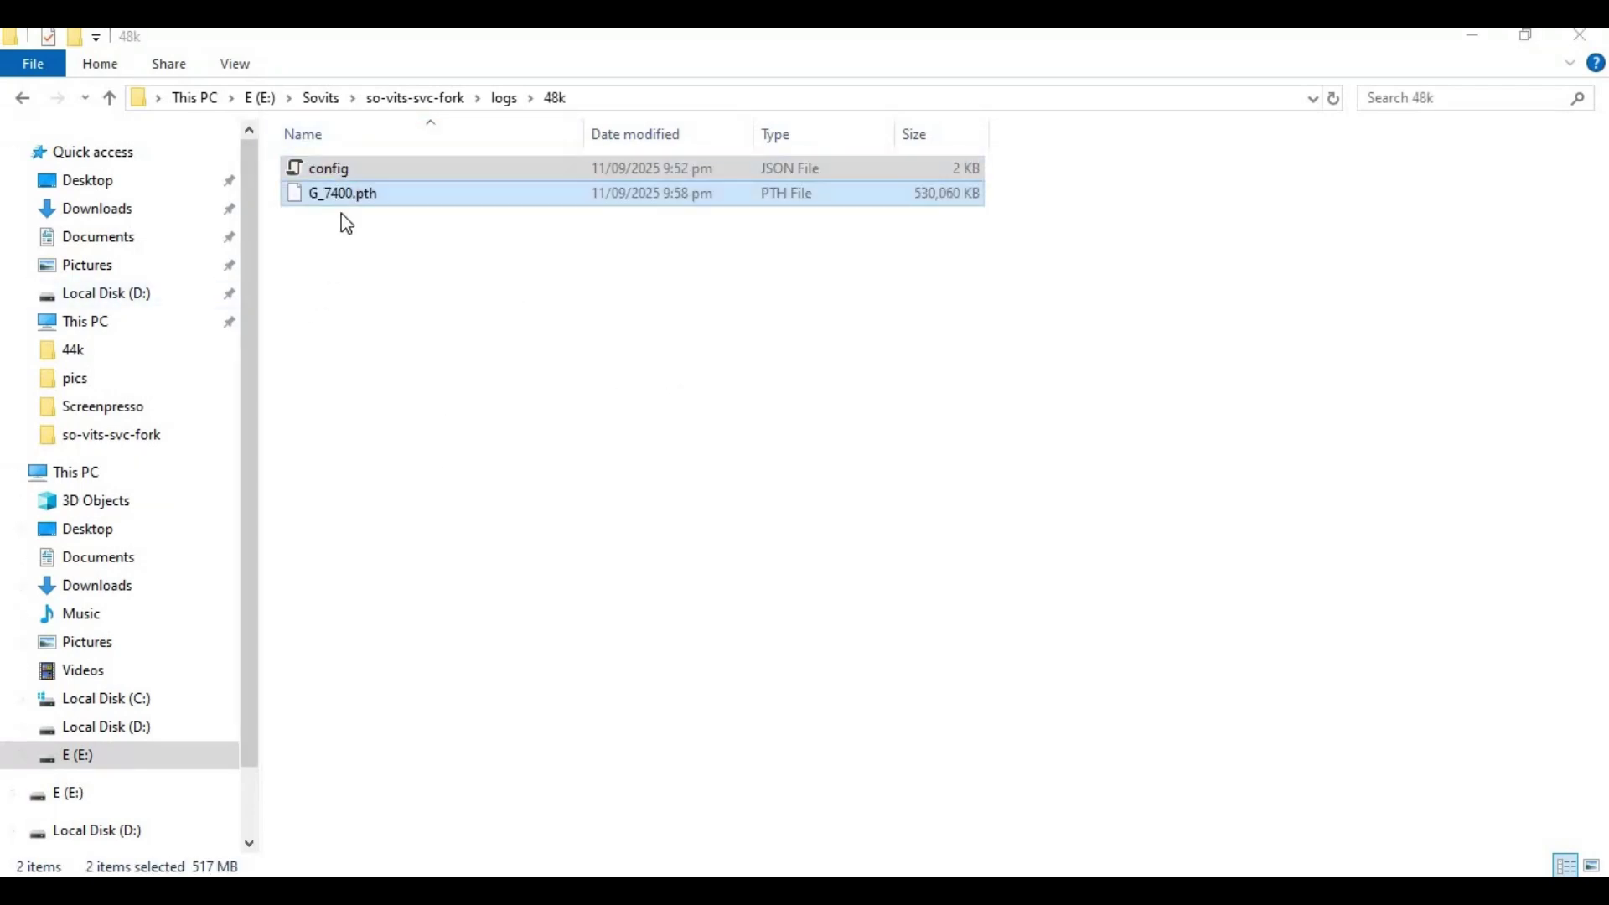
- Copy the config file from the 48k folder for reuse
click(337, 174)
right_click(337, 174)
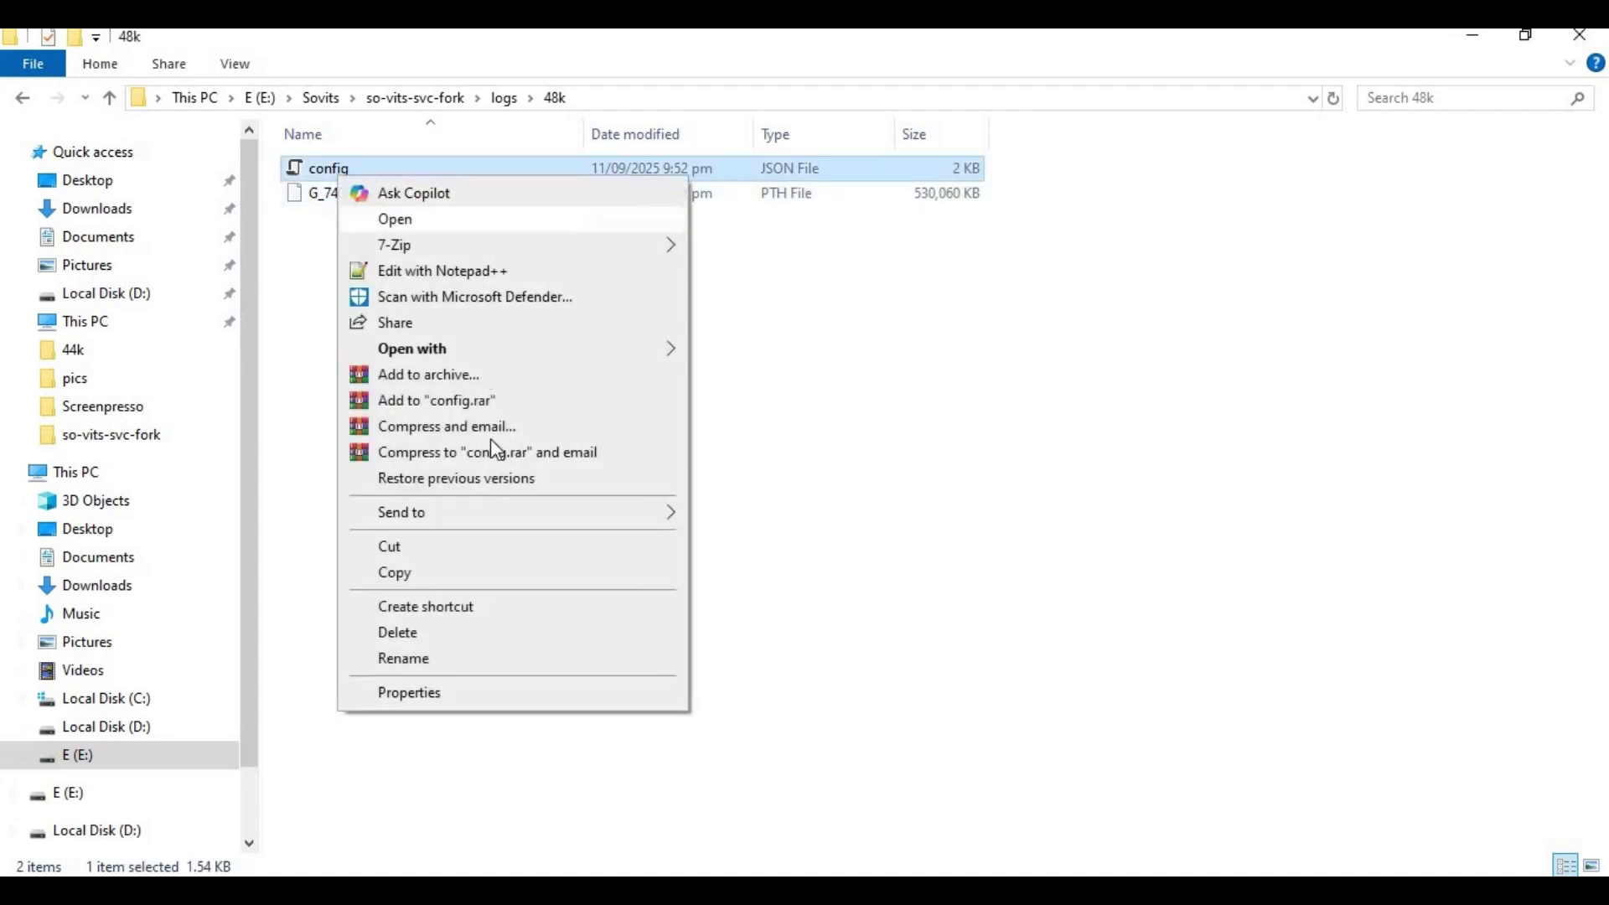
click(371, 269)
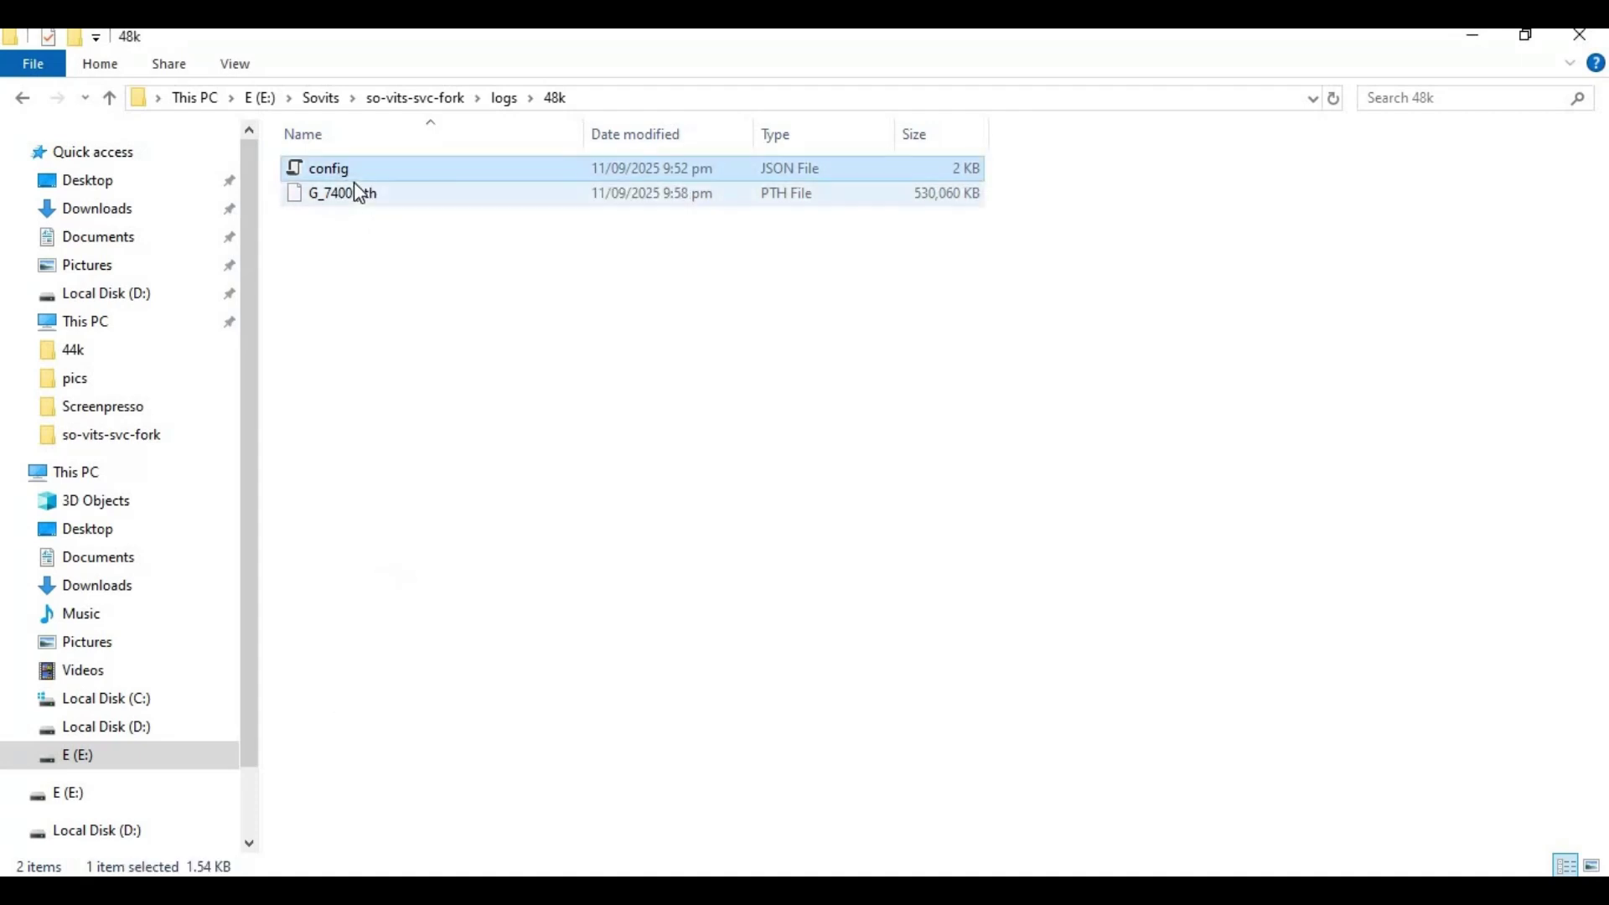
click(110, 98)
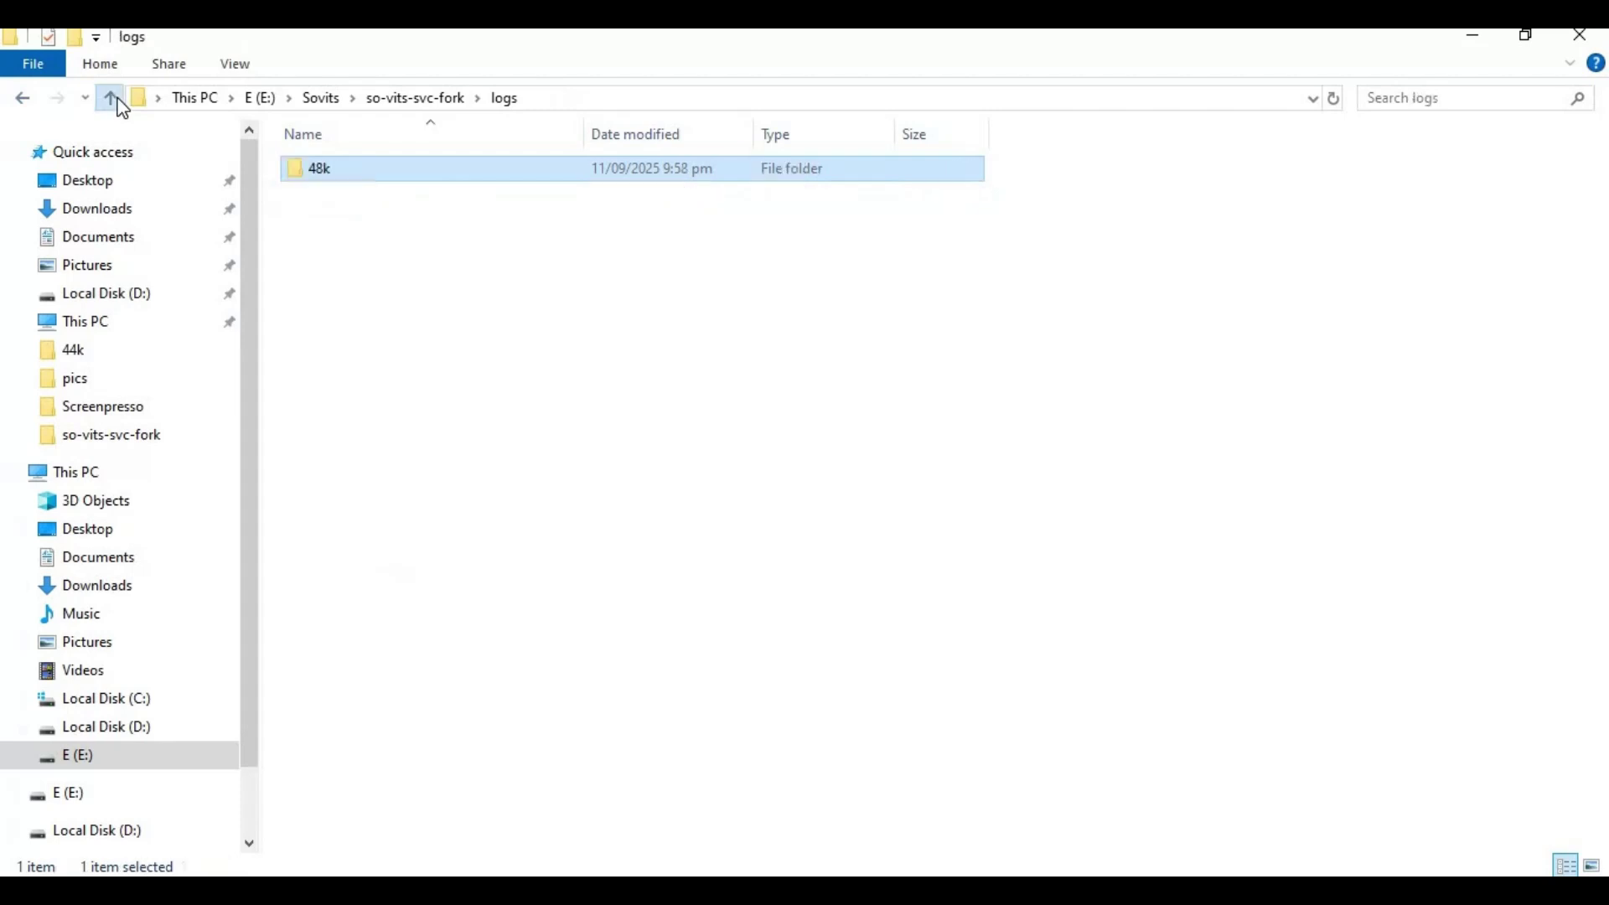
- Create a 'configs' folder in so-vits-svc-fork and paste the config file into it
click(112, 100)
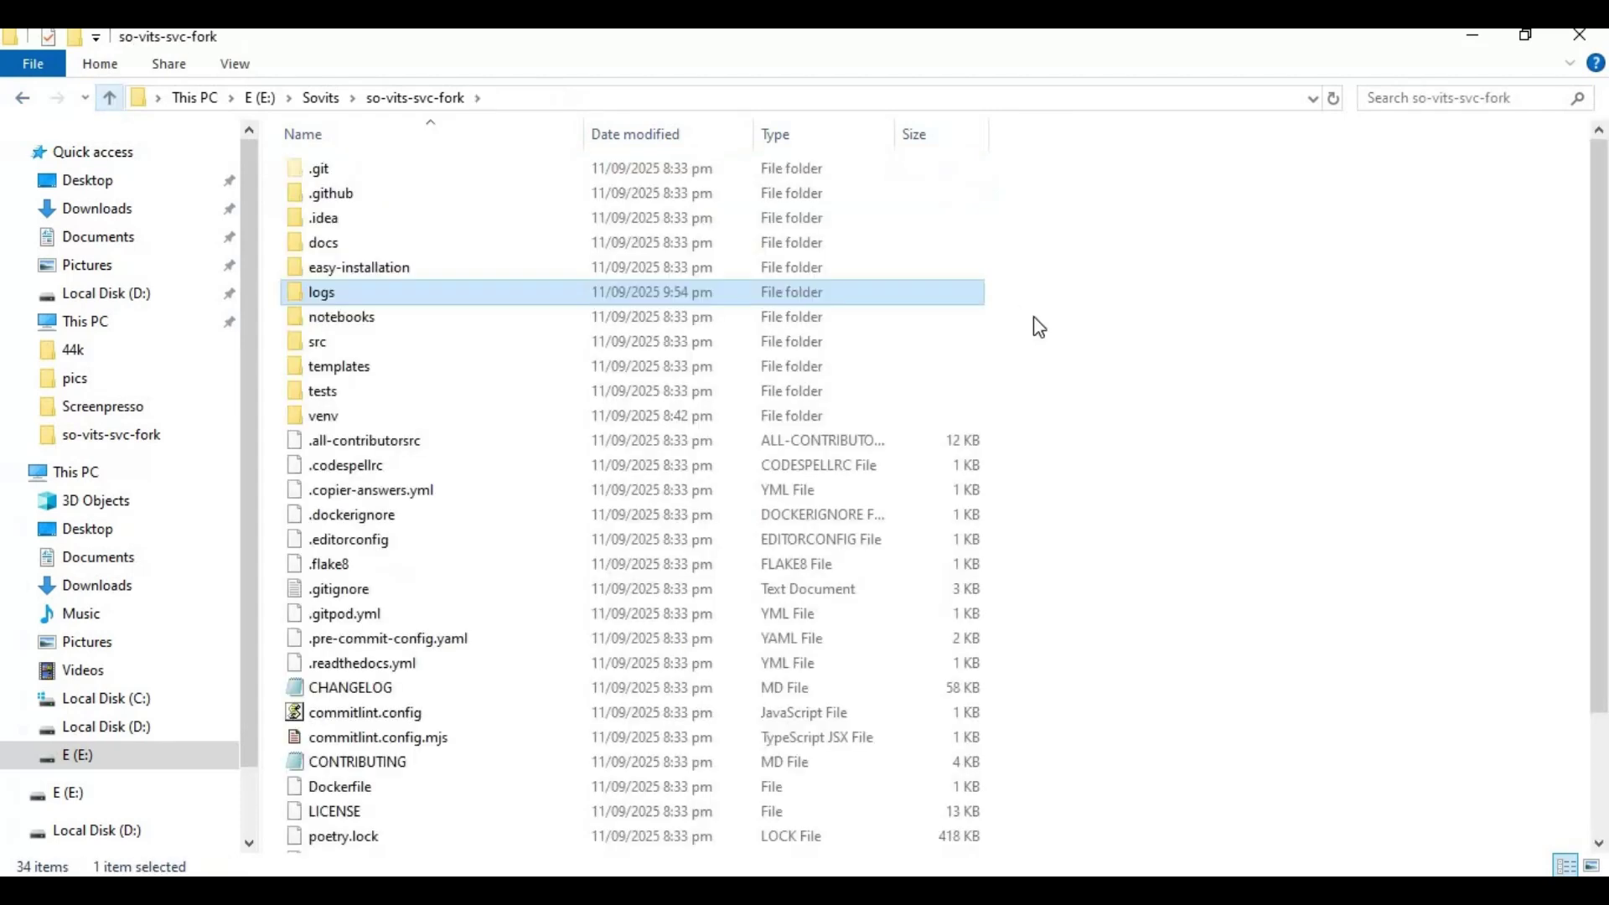
right_click(1045, 492)
mouse_move(1098, 419)
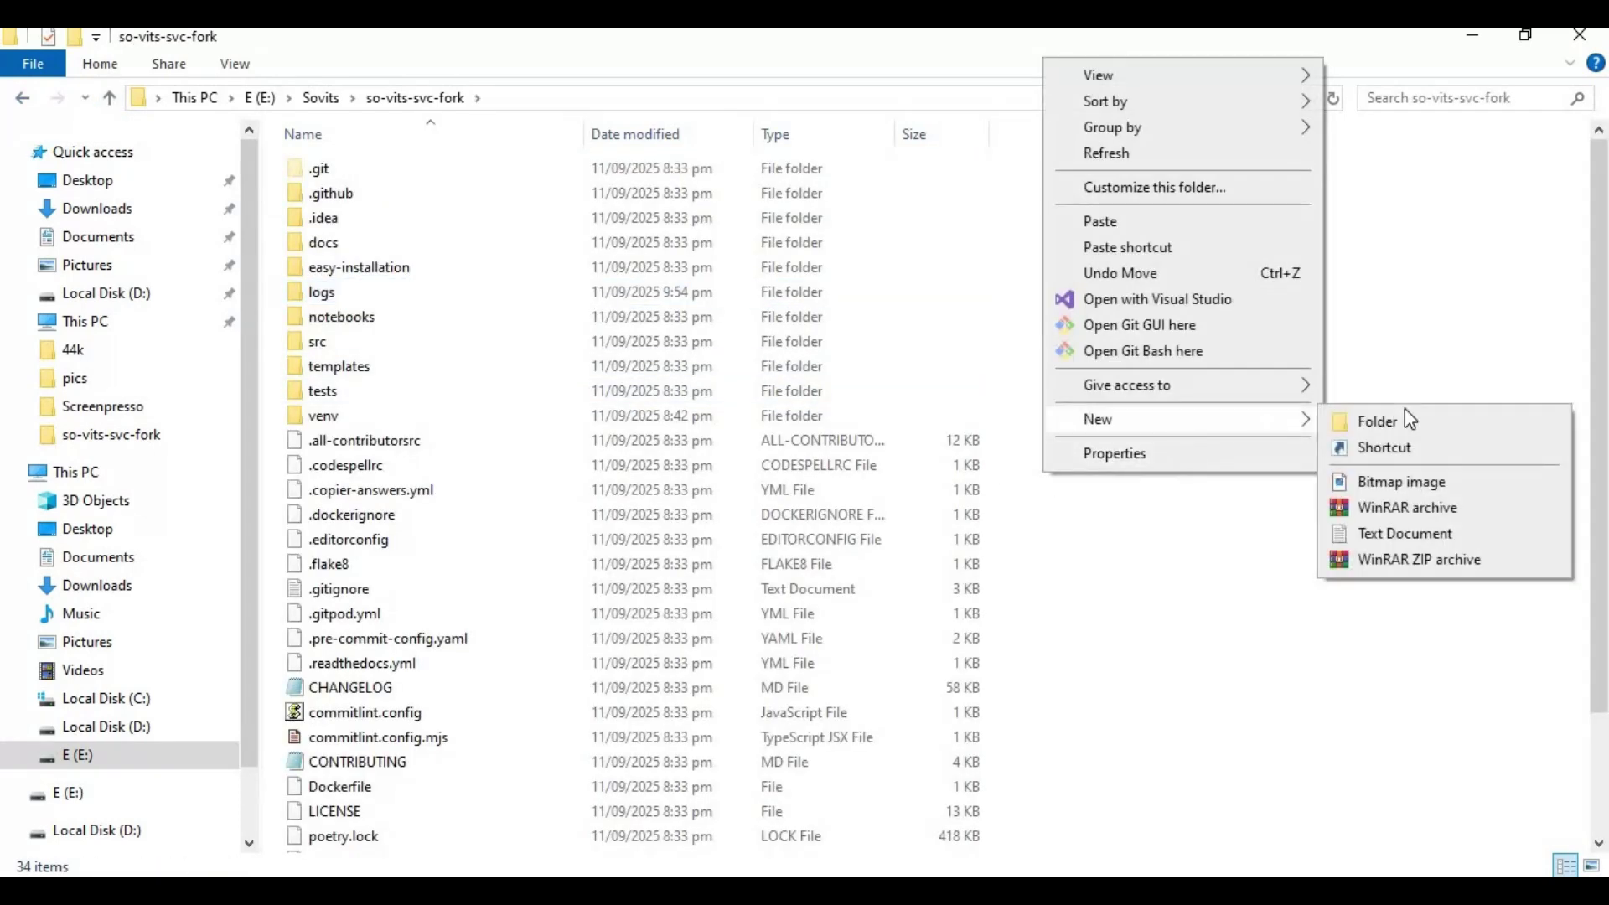
click(1377, 422)
text(c)
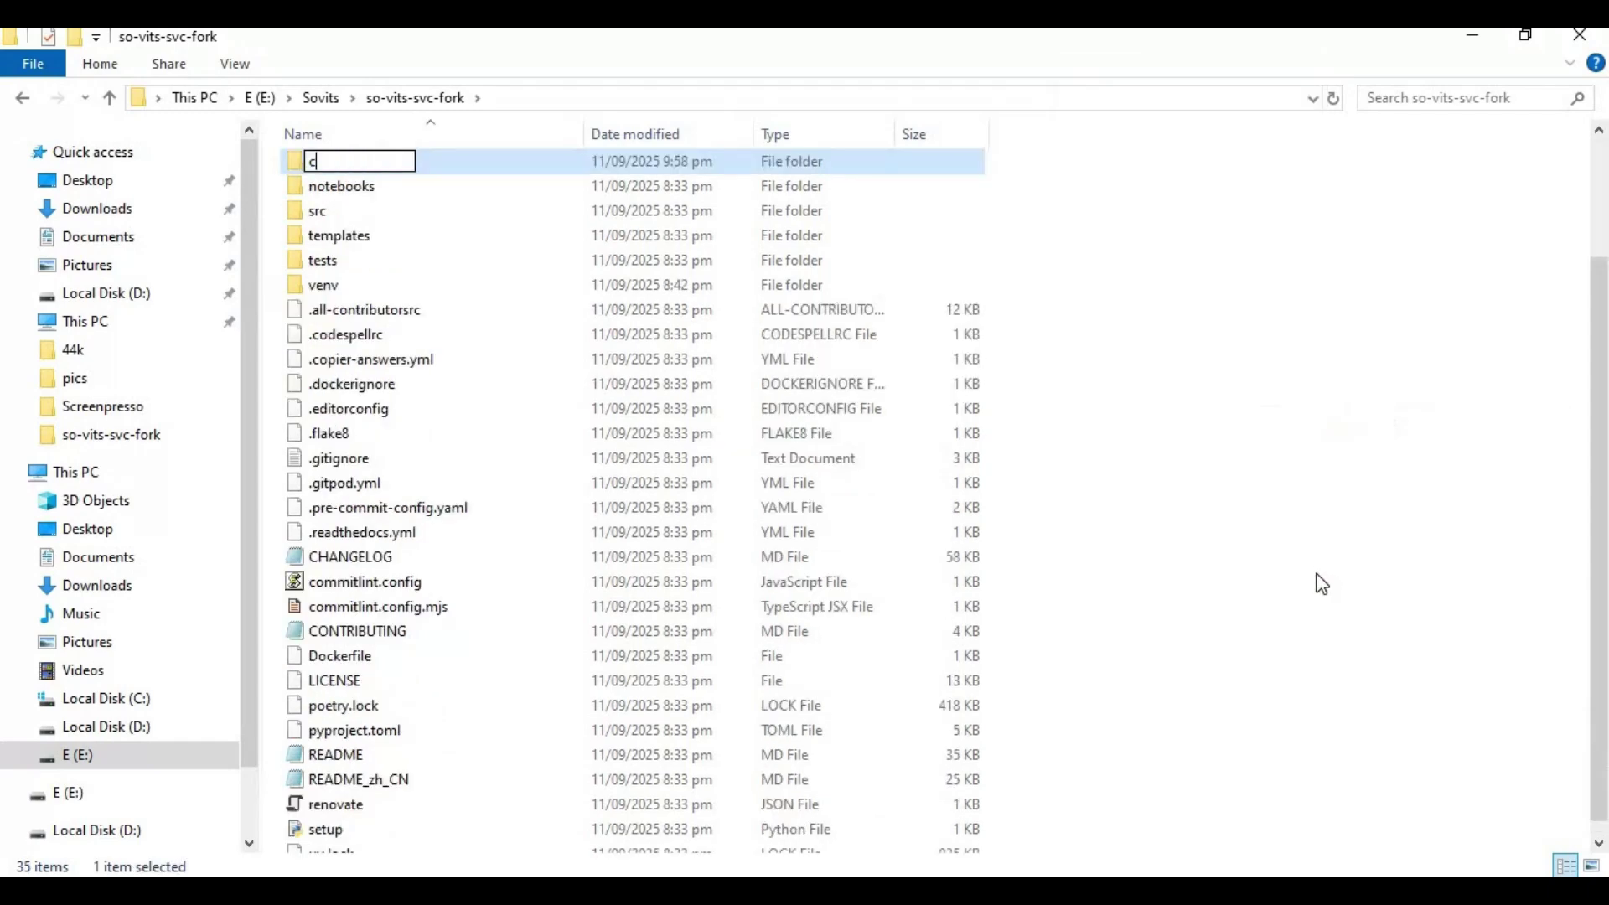
text(onfigs)
key(Return)
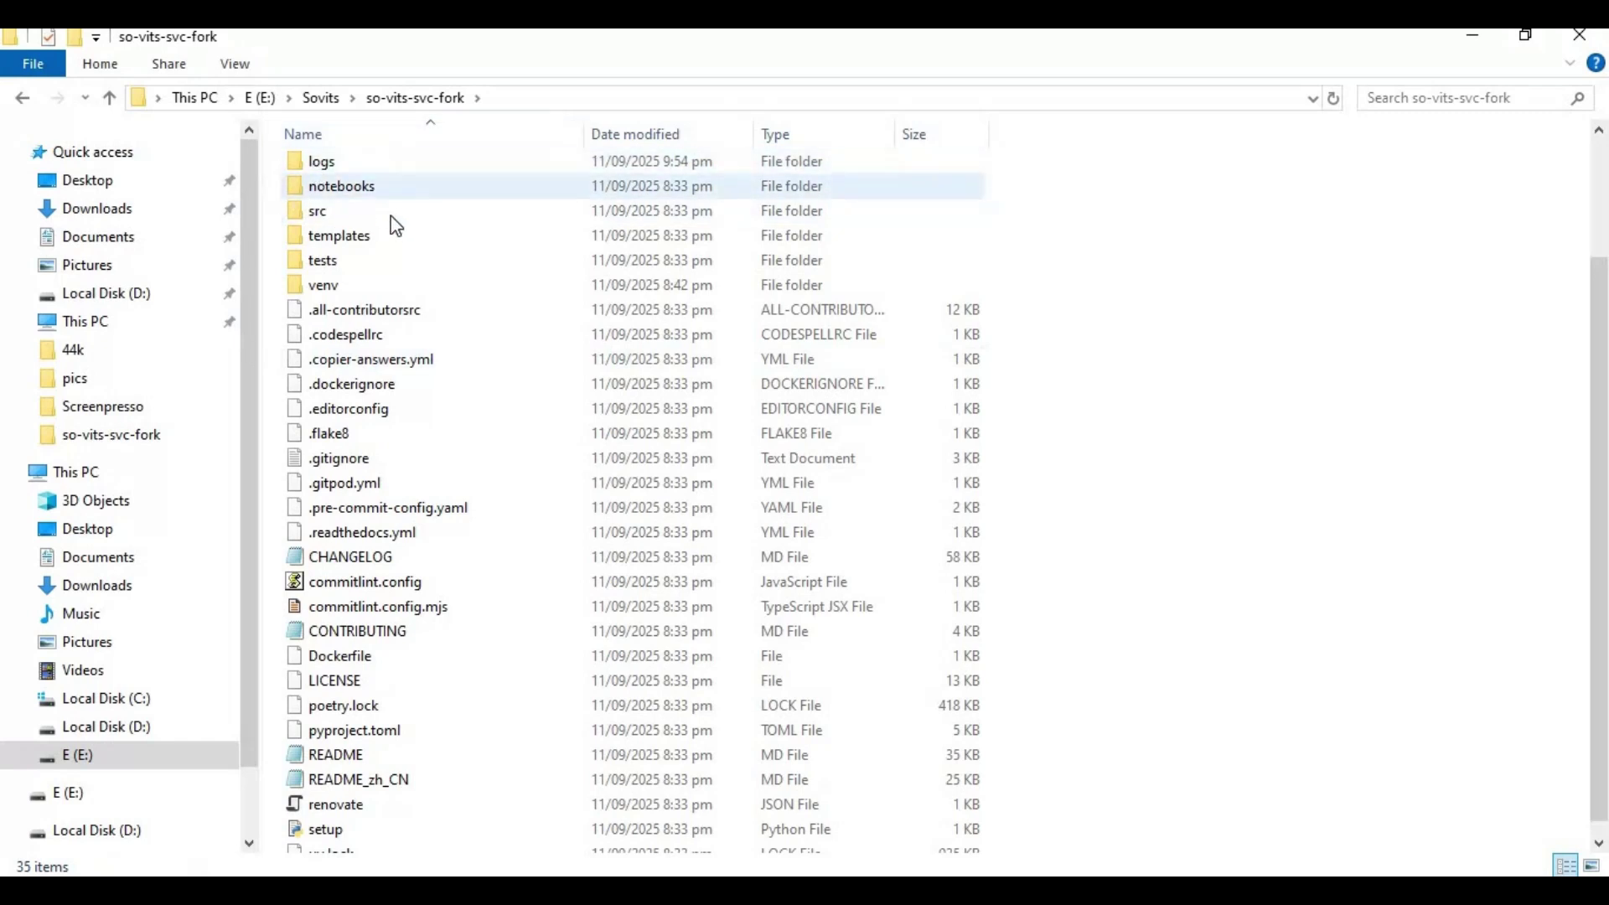
scroll(503, 327, down, 1)
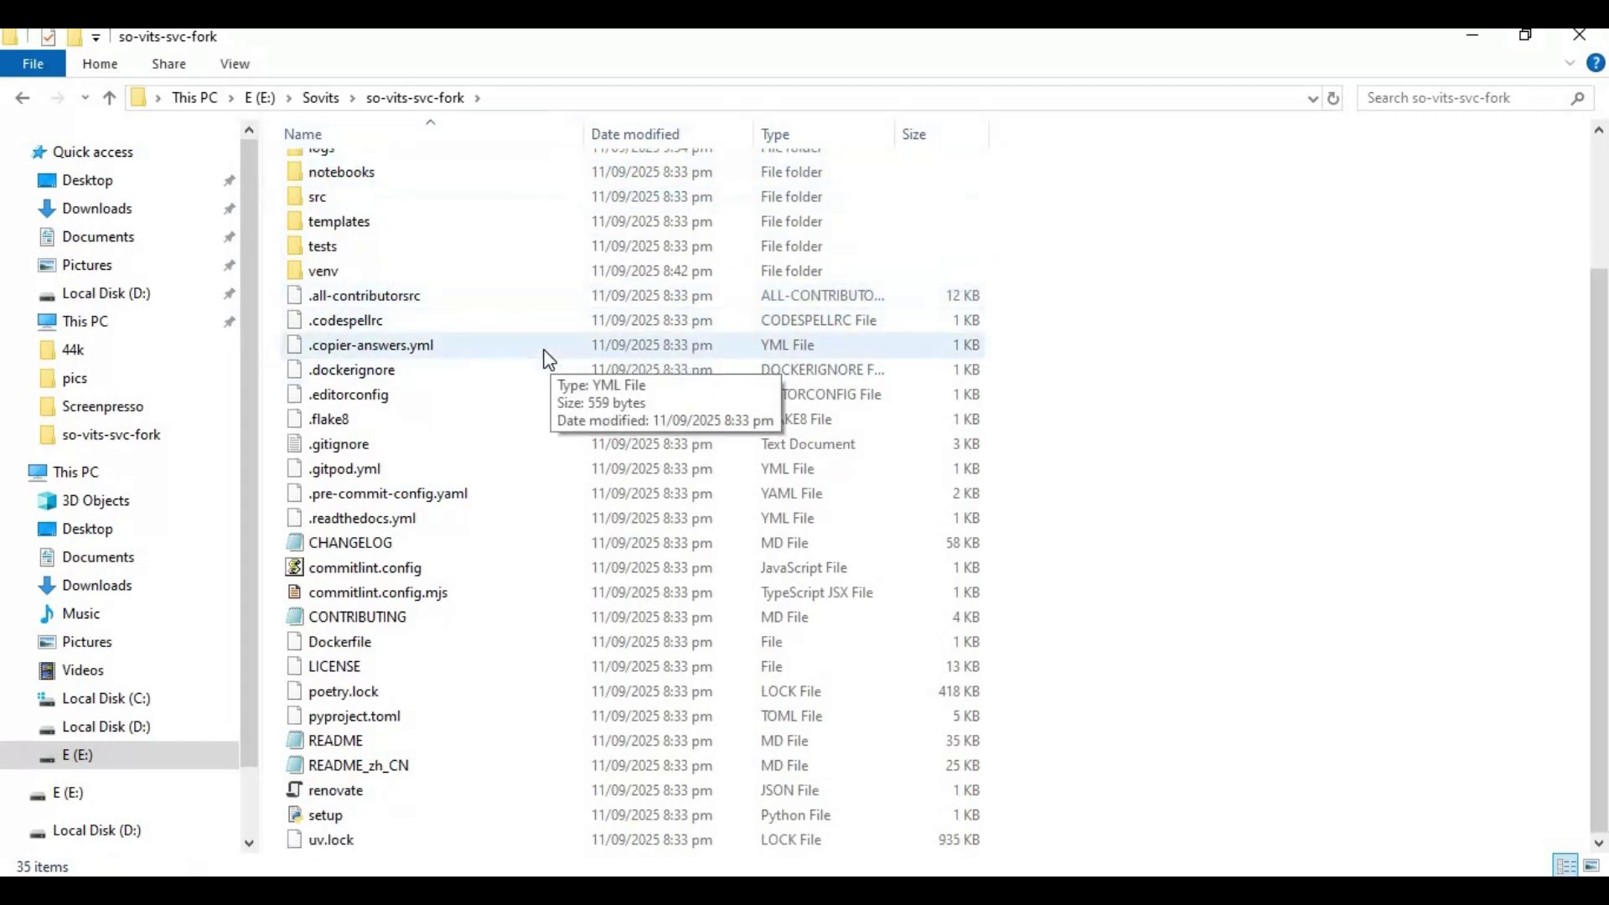
scroll(546, 358, up, 3)
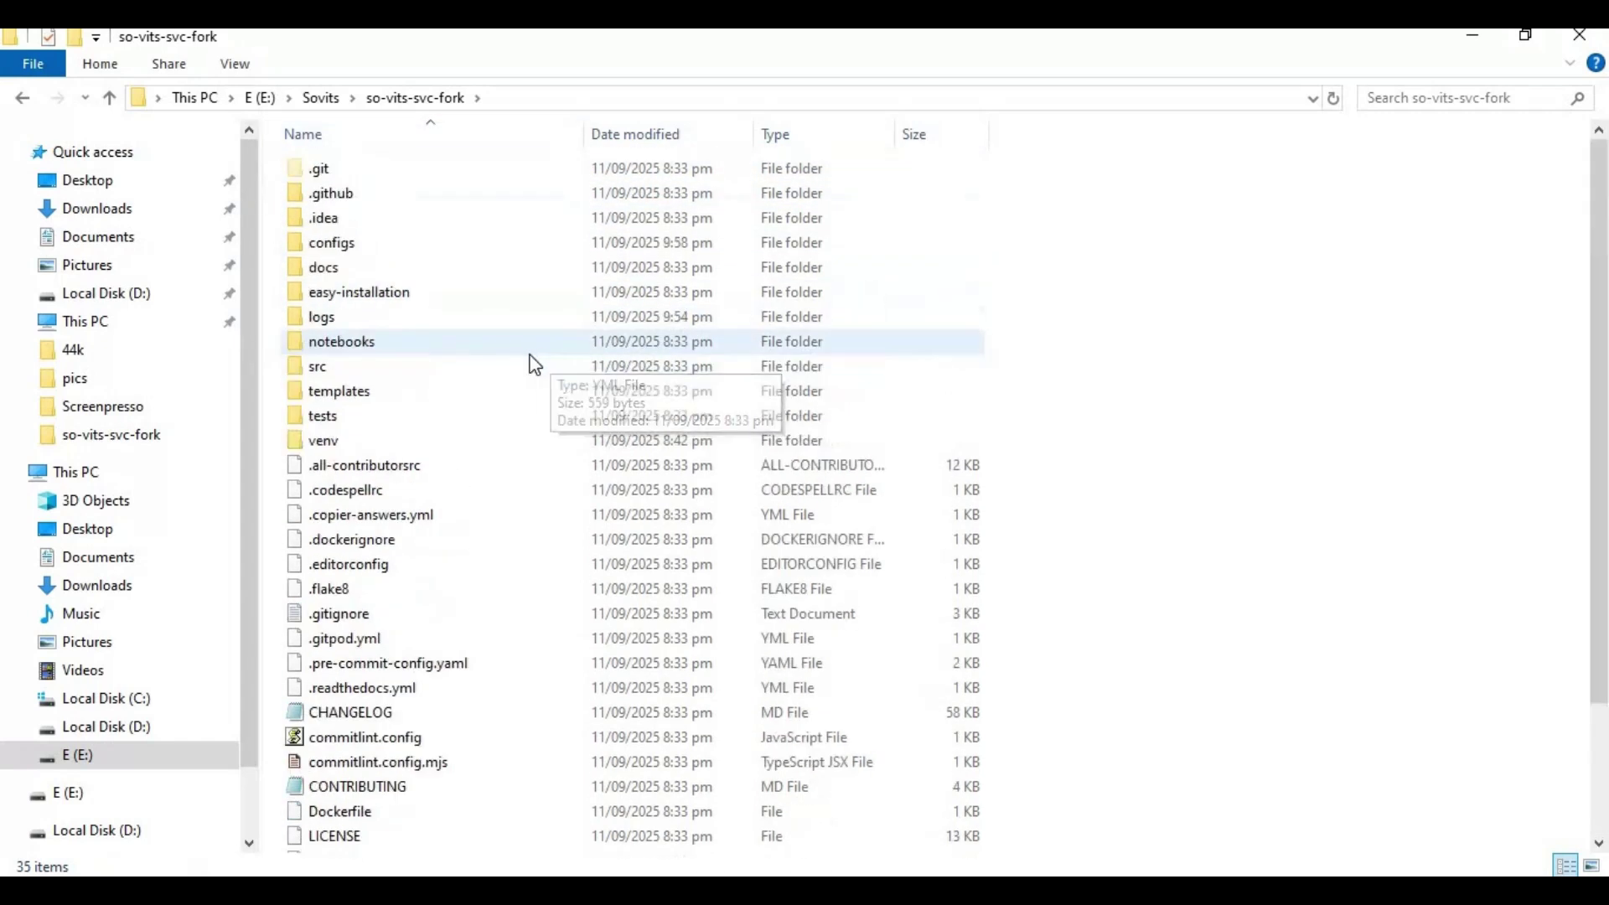
double_click(502, 243)
right_click(400, 267)
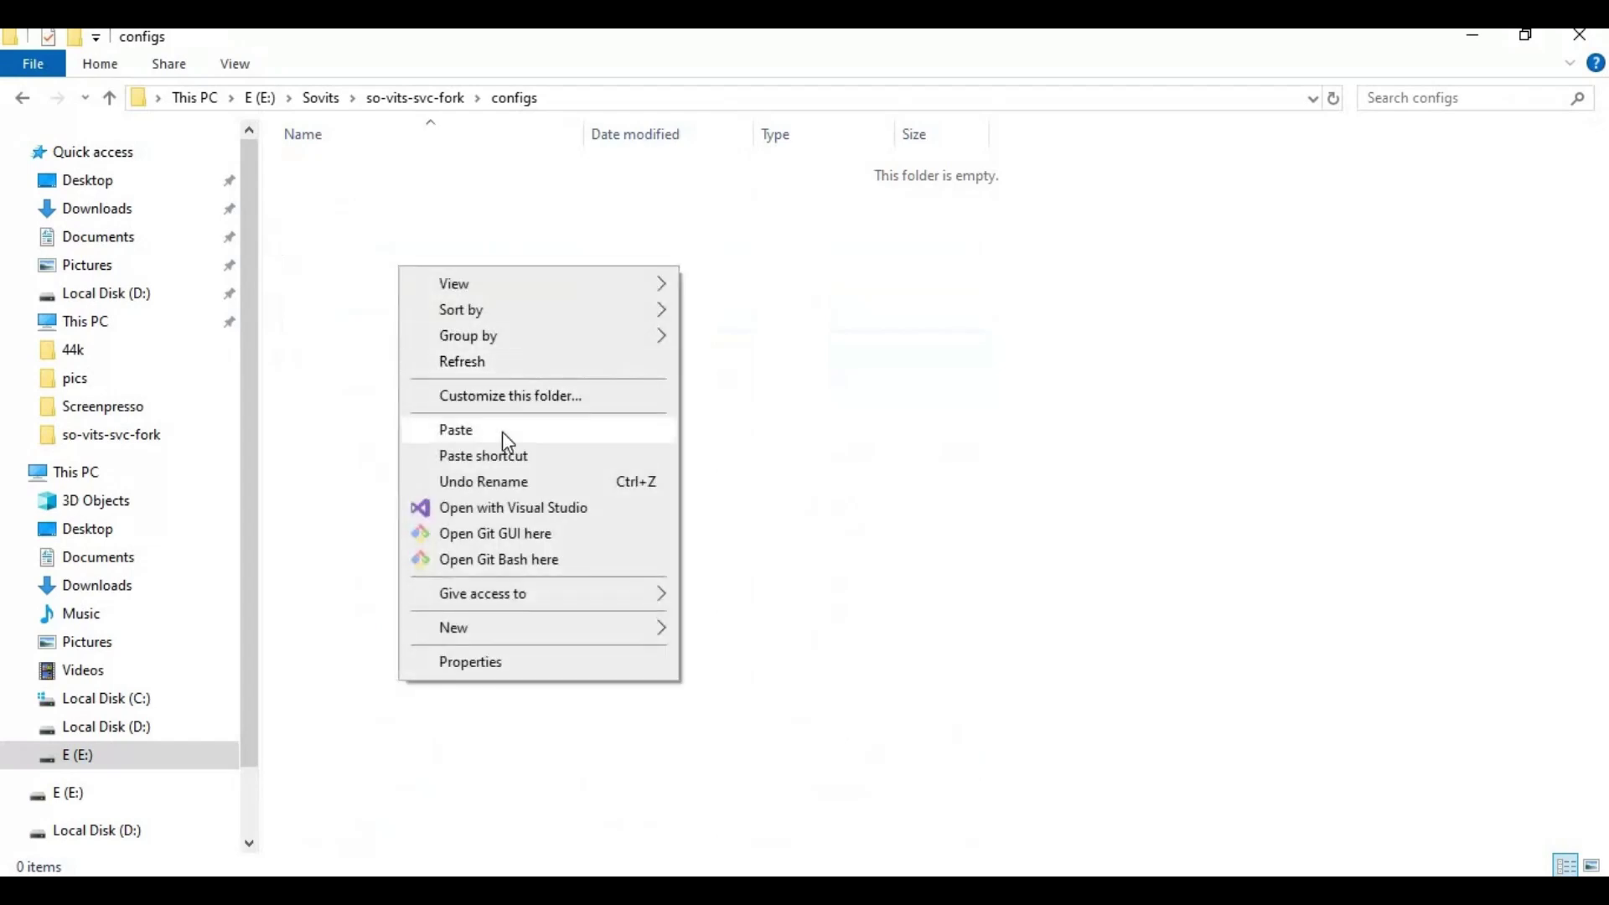
click(456, 430)
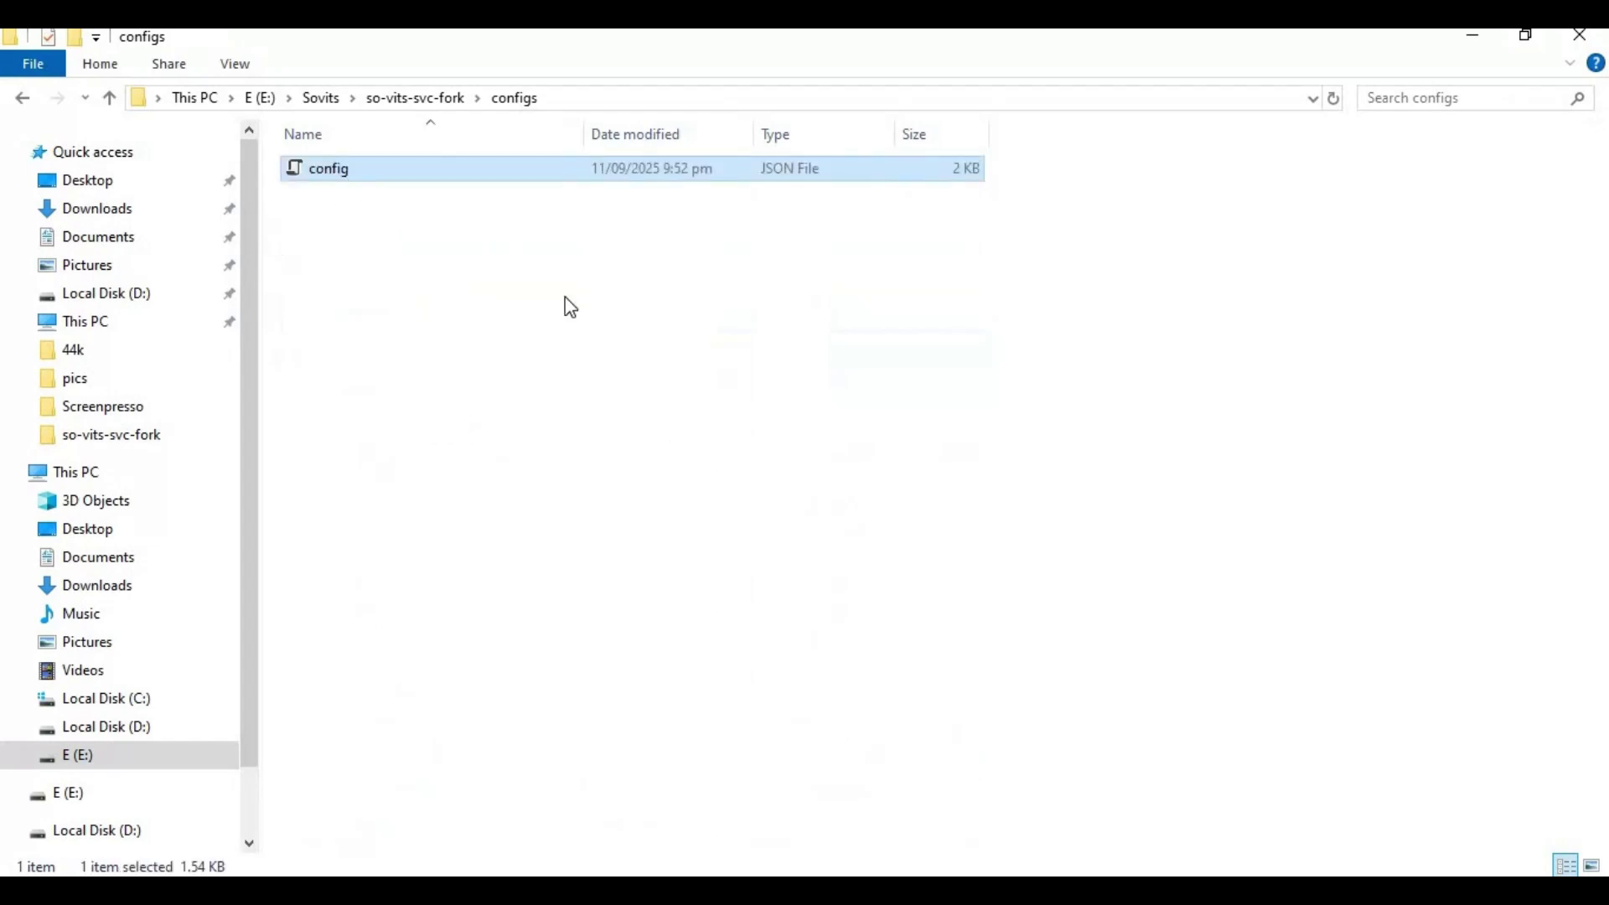
- Verify the contents of the configs and logs\48k folders
click(109, 97)
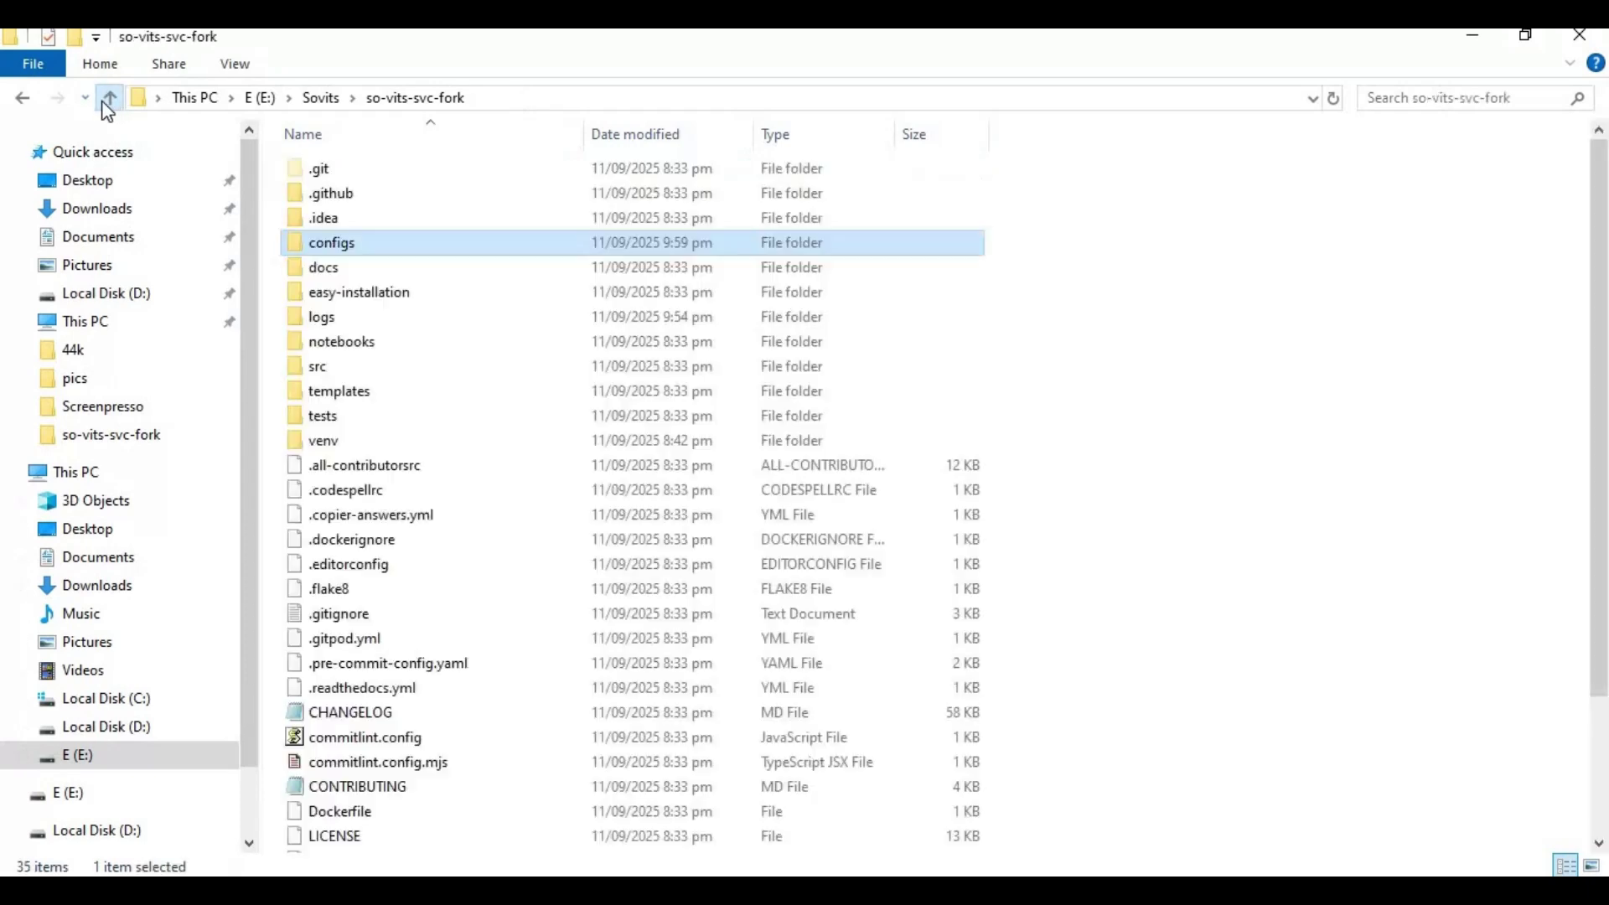
double_click(354, 249)
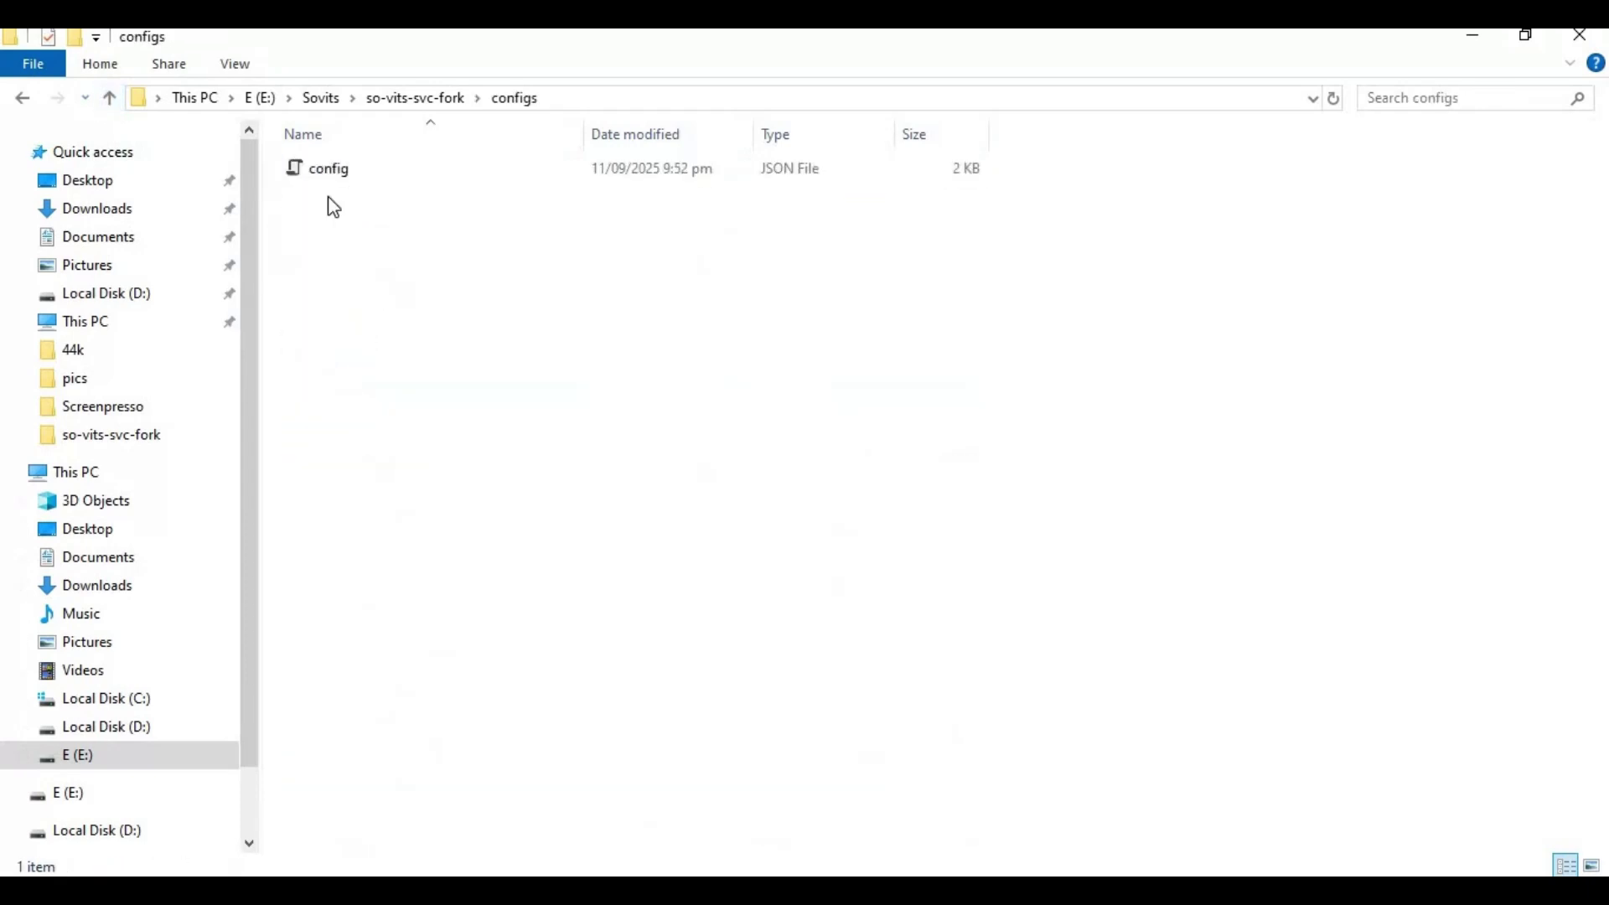
click(110, 97)
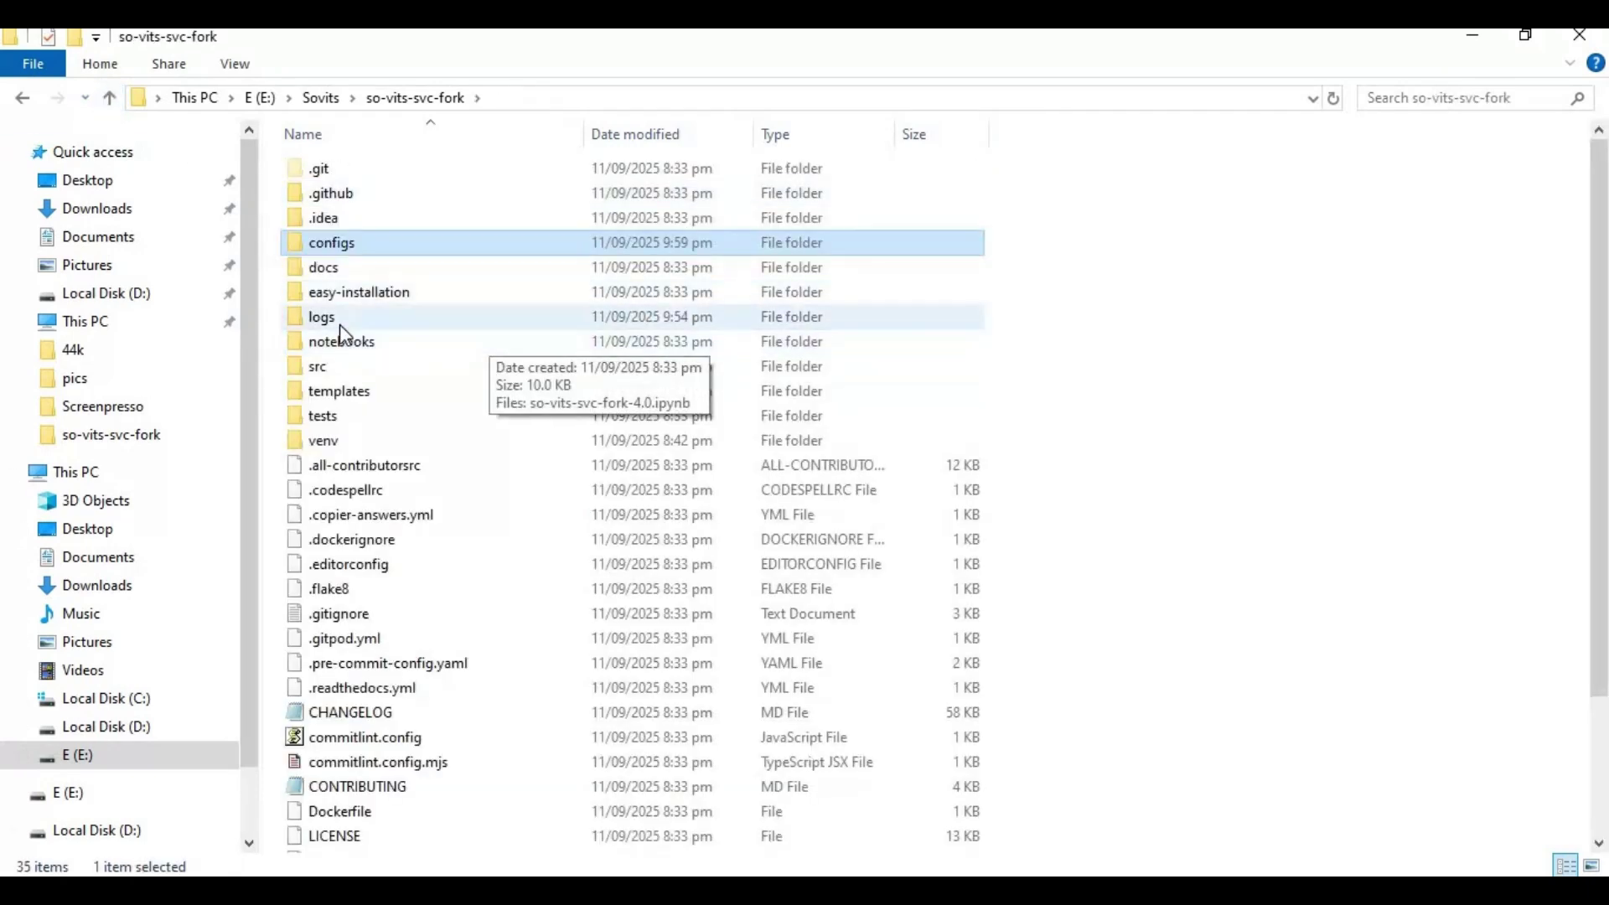
double_click(343, 324)
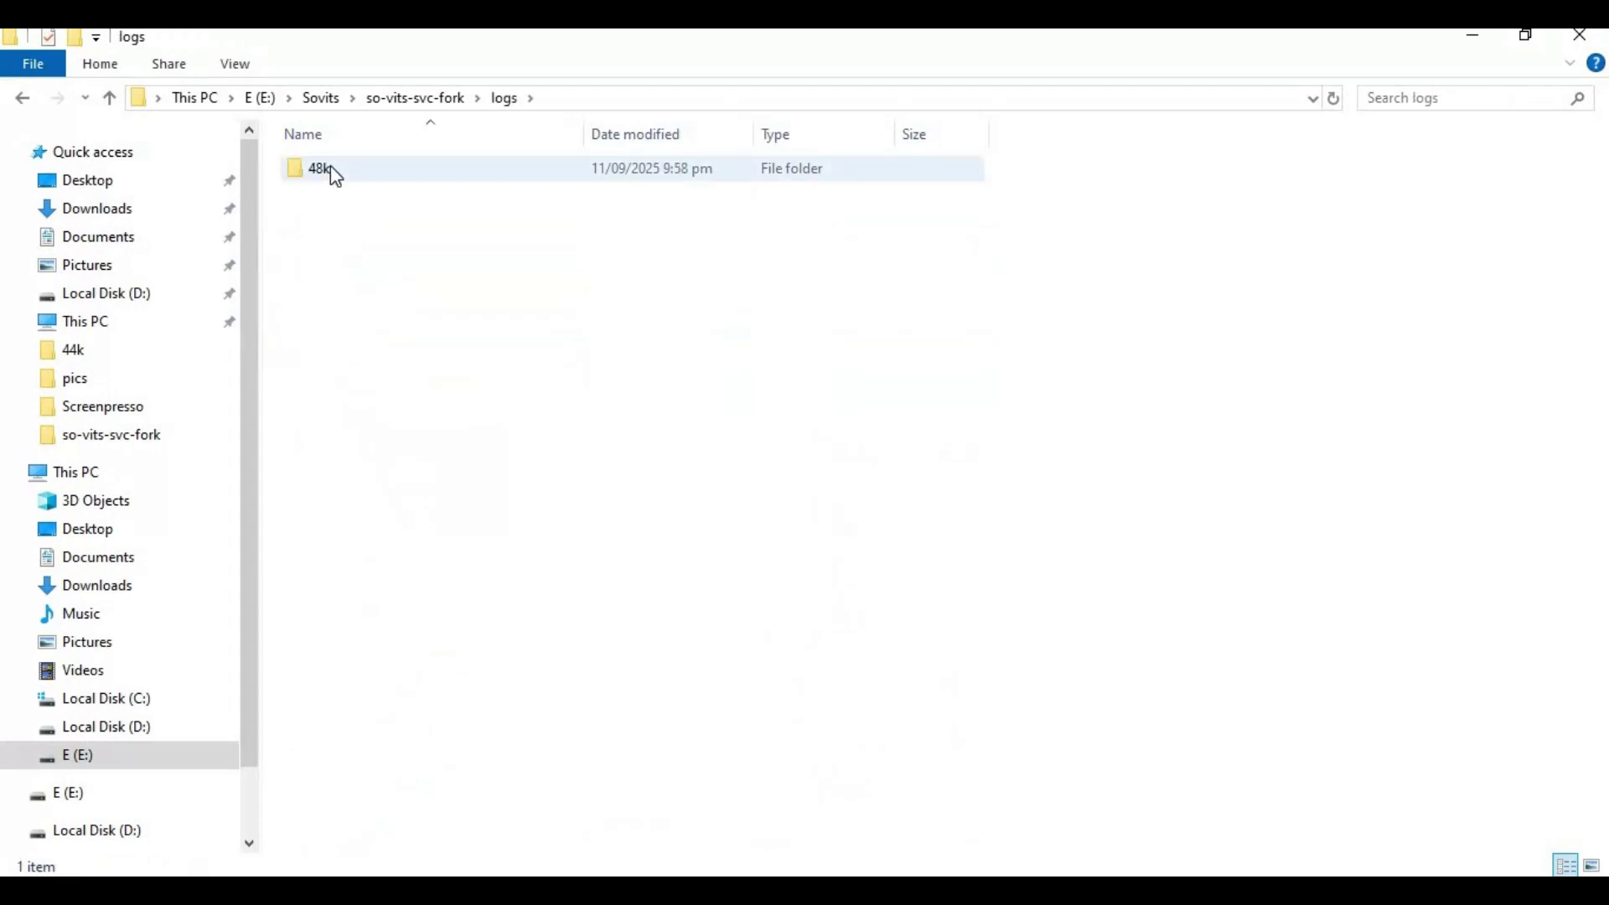
double_click(331, 167)
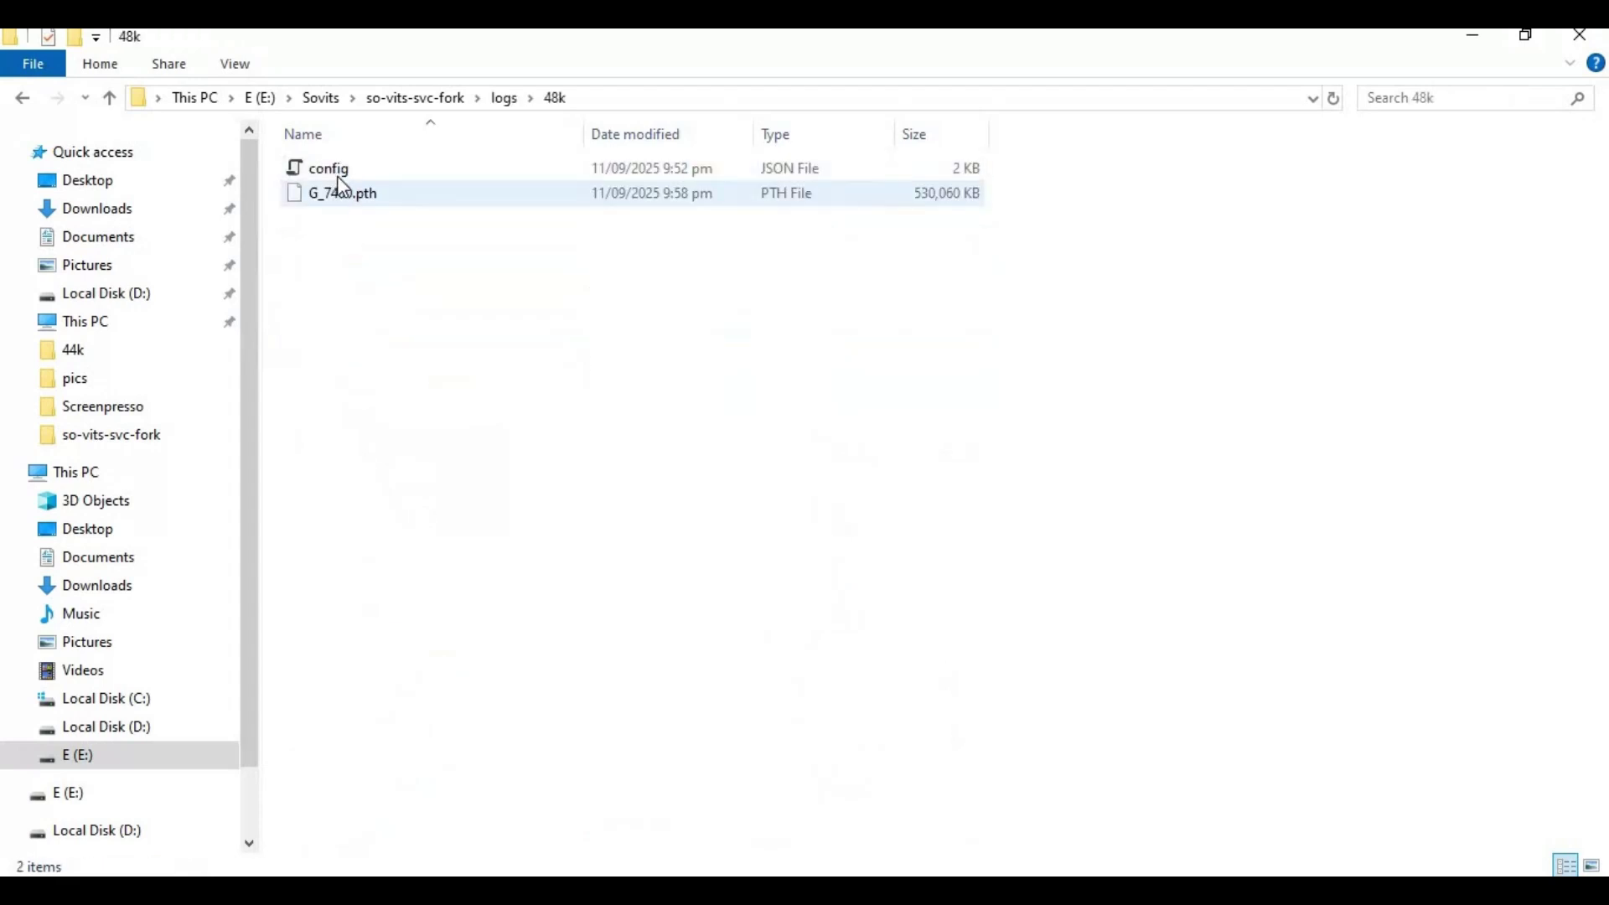
click(109, 99)
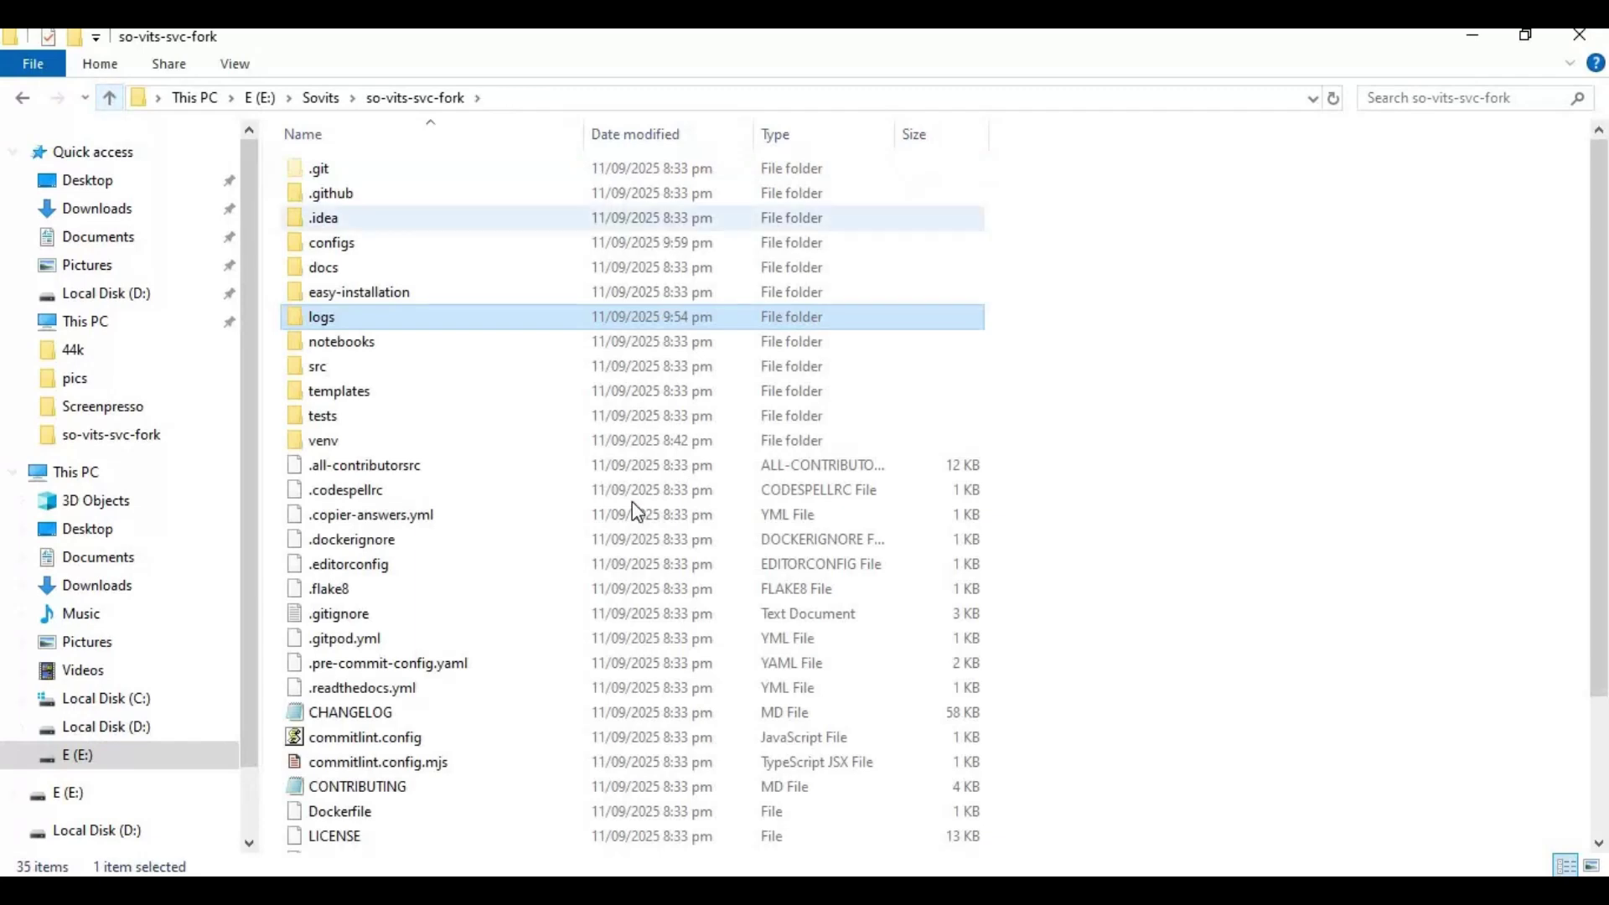
- Go back three pages to the so-vits-svc-fork README and select the 'svcg' launch command
key(alt+Tab)
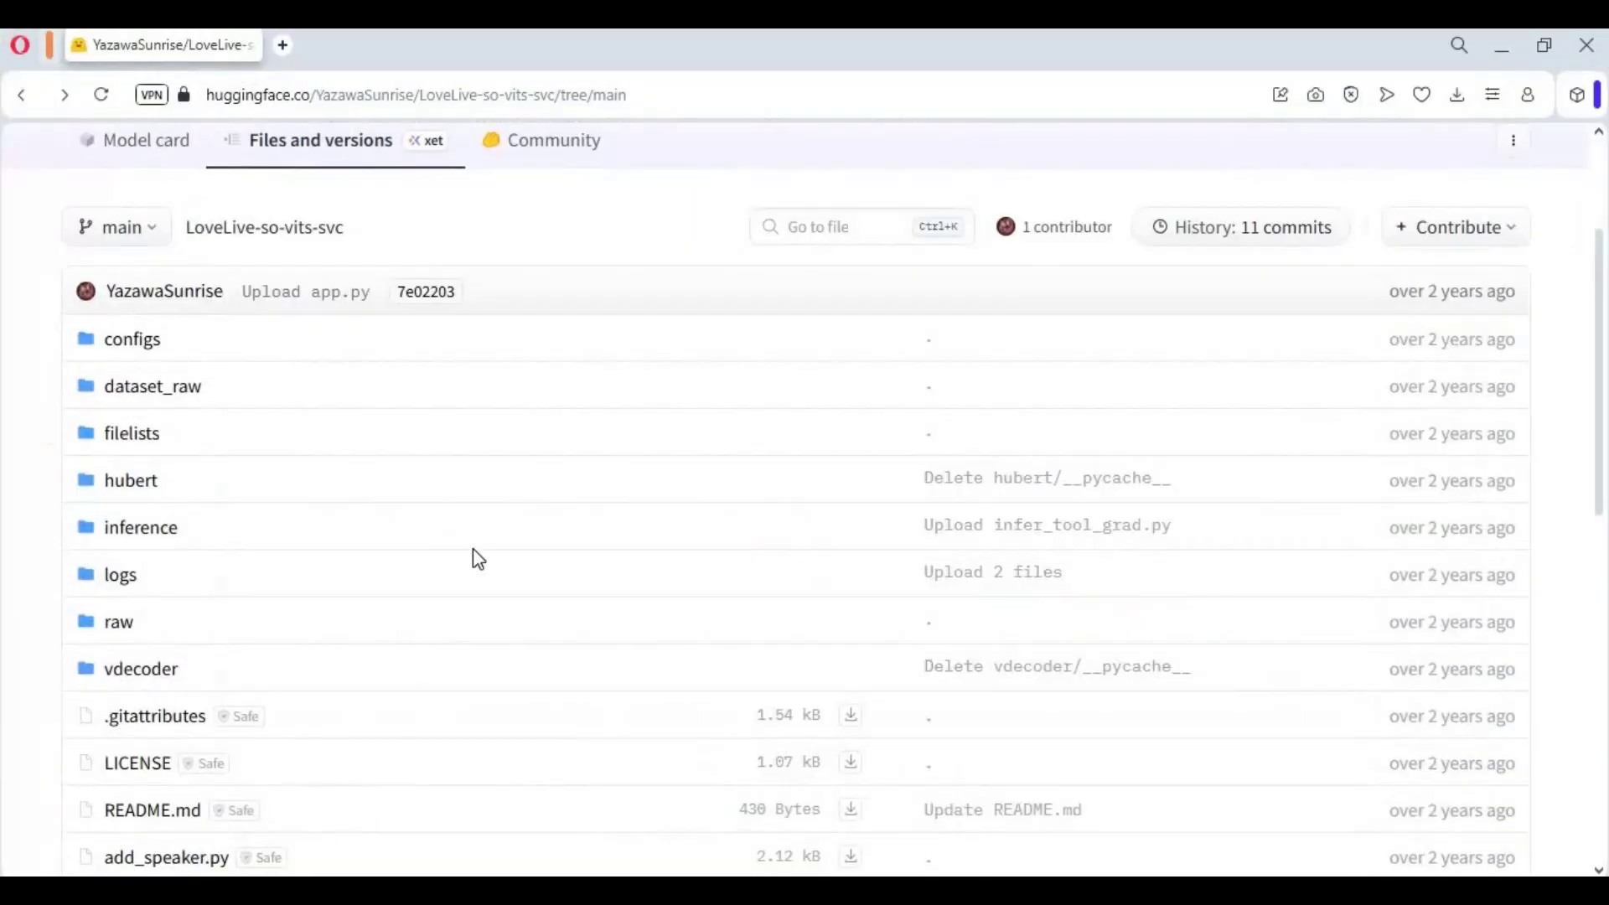
scroll(478, 558, down, 3)
scroll(477, 558, down, 3)
scroll(477, 558, down, 2)
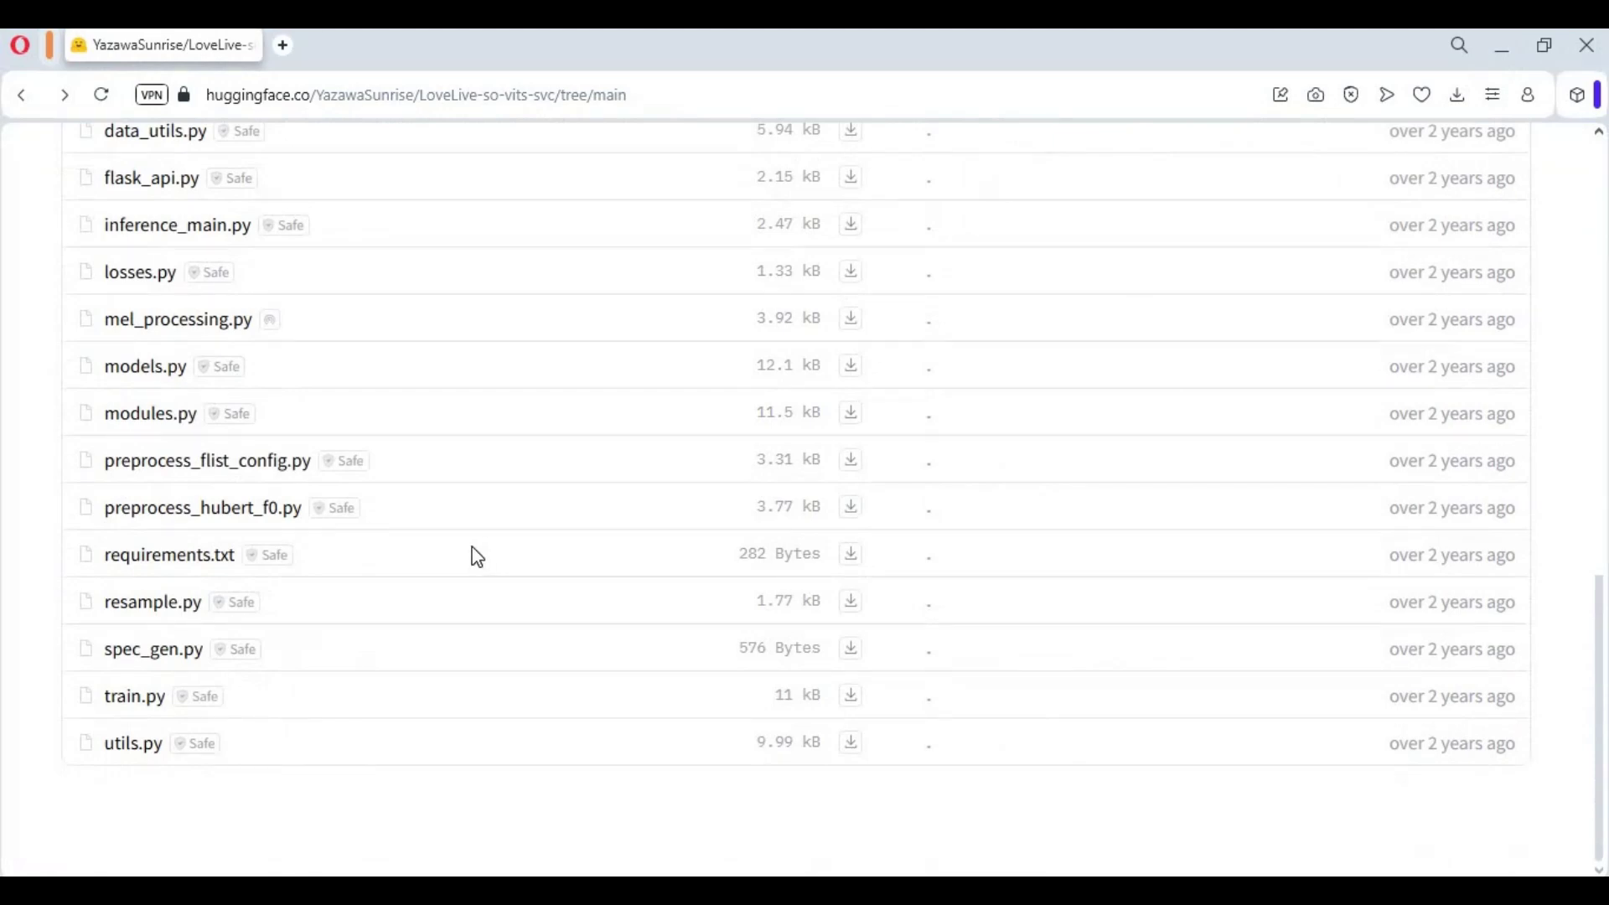
click(25, 97)
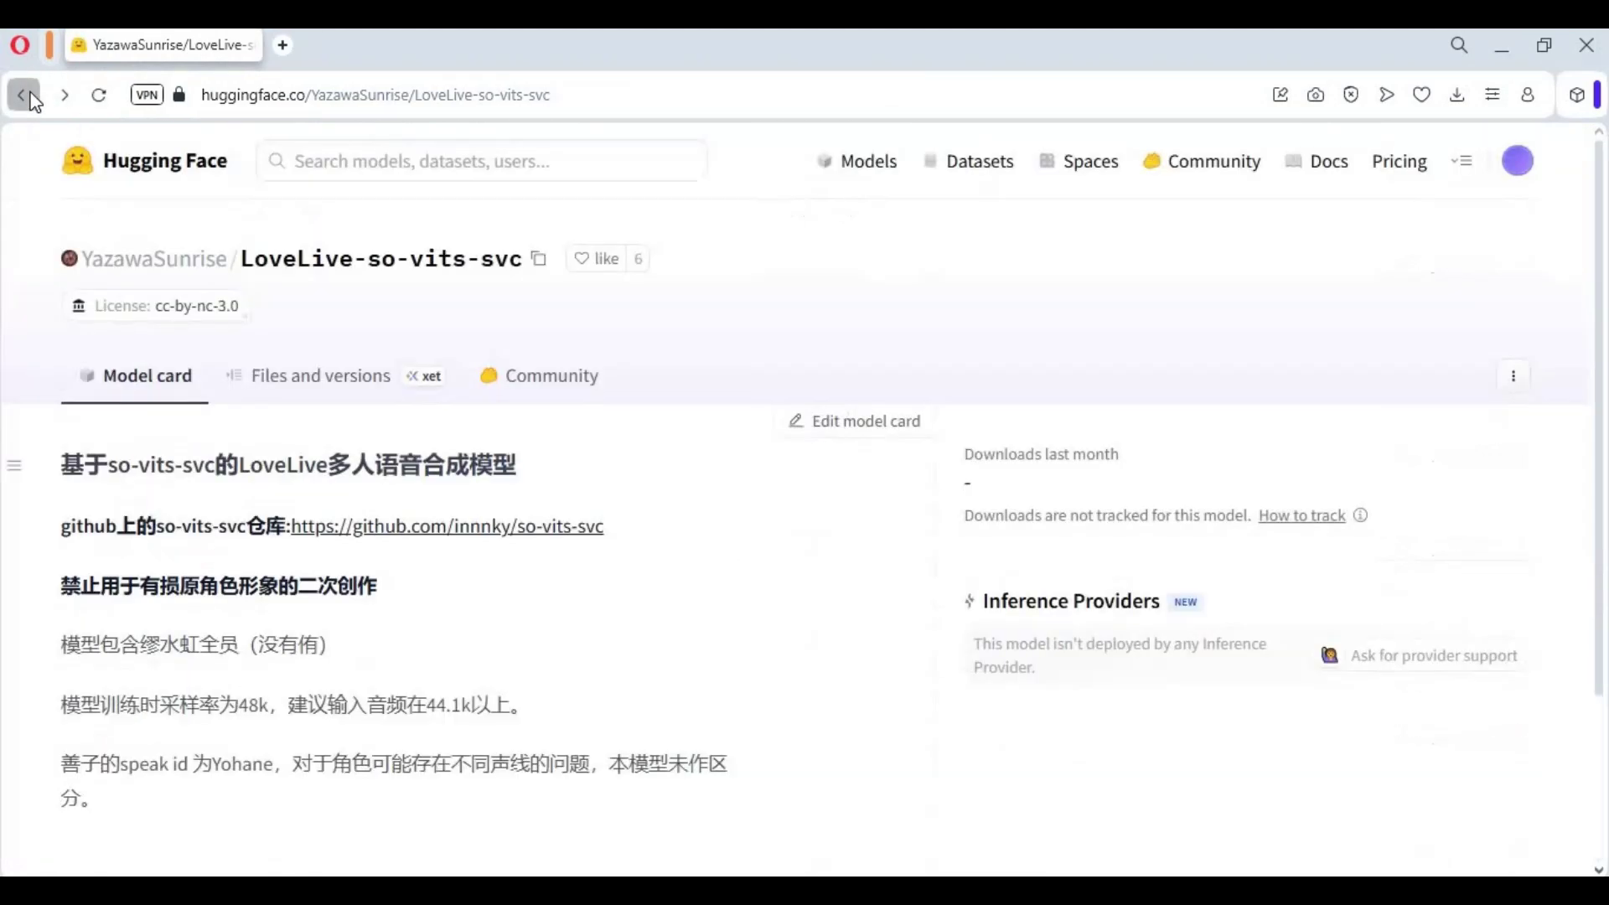
click(25, 97)
click(26, 97)
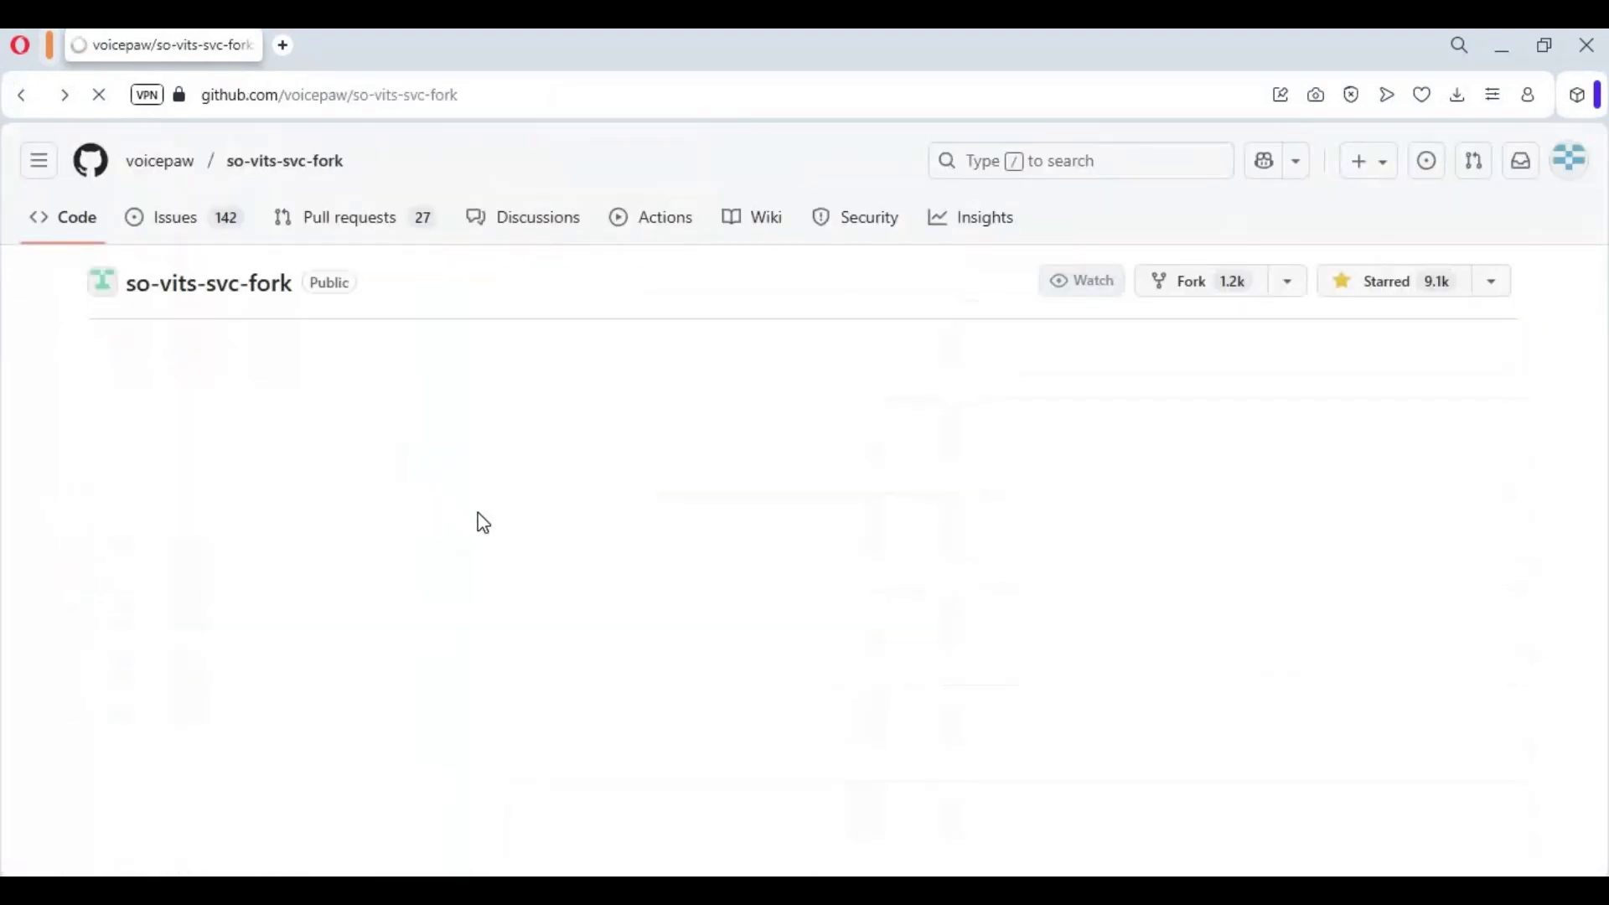
scroll(519, 518, up, 1)
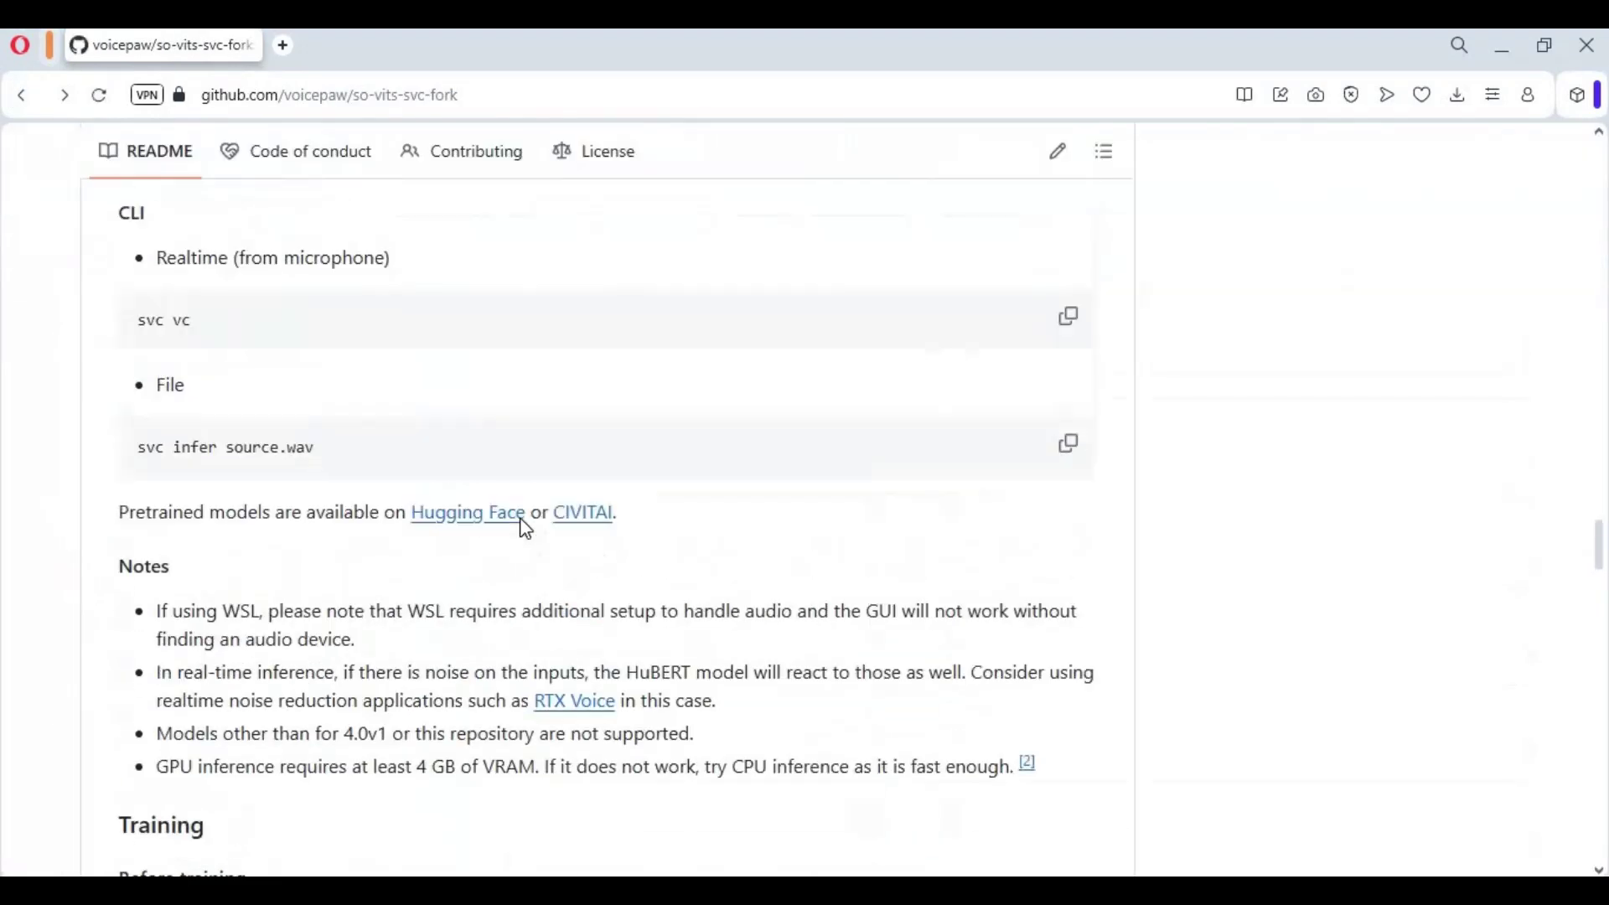
scroll(520, 518, up, 2)
scroll(520, 519, up, 1)
scroll(520, 518, up, 3)
scroll(201, 543, down, 2)
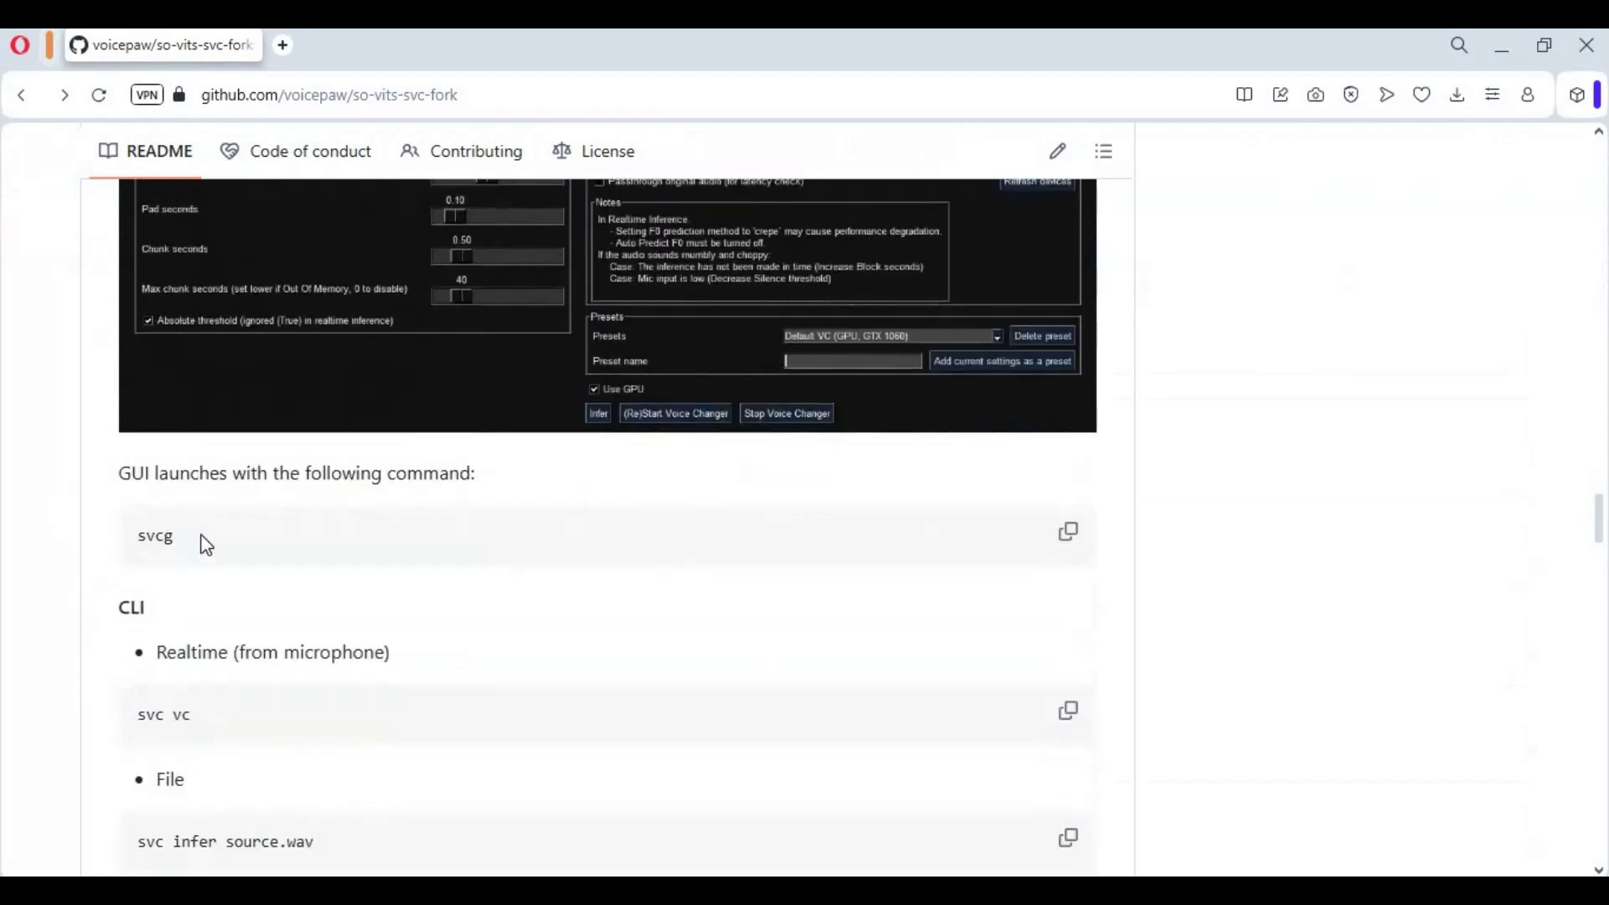
drag(183, 544, 133, 540)
key(ctrl+c)
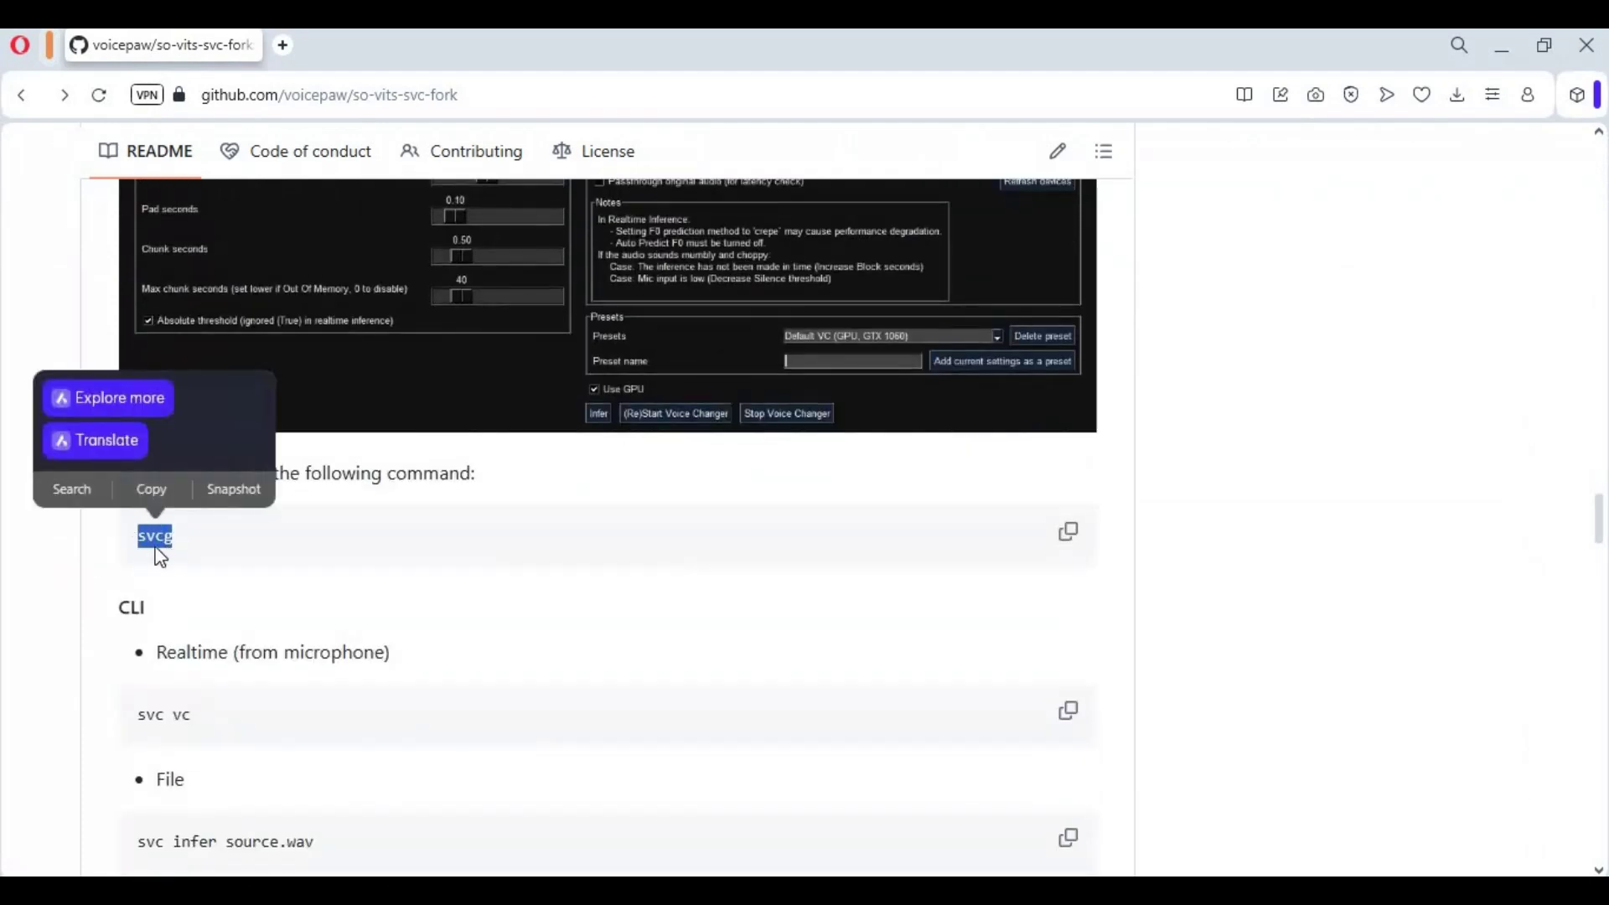
click(151, 491)
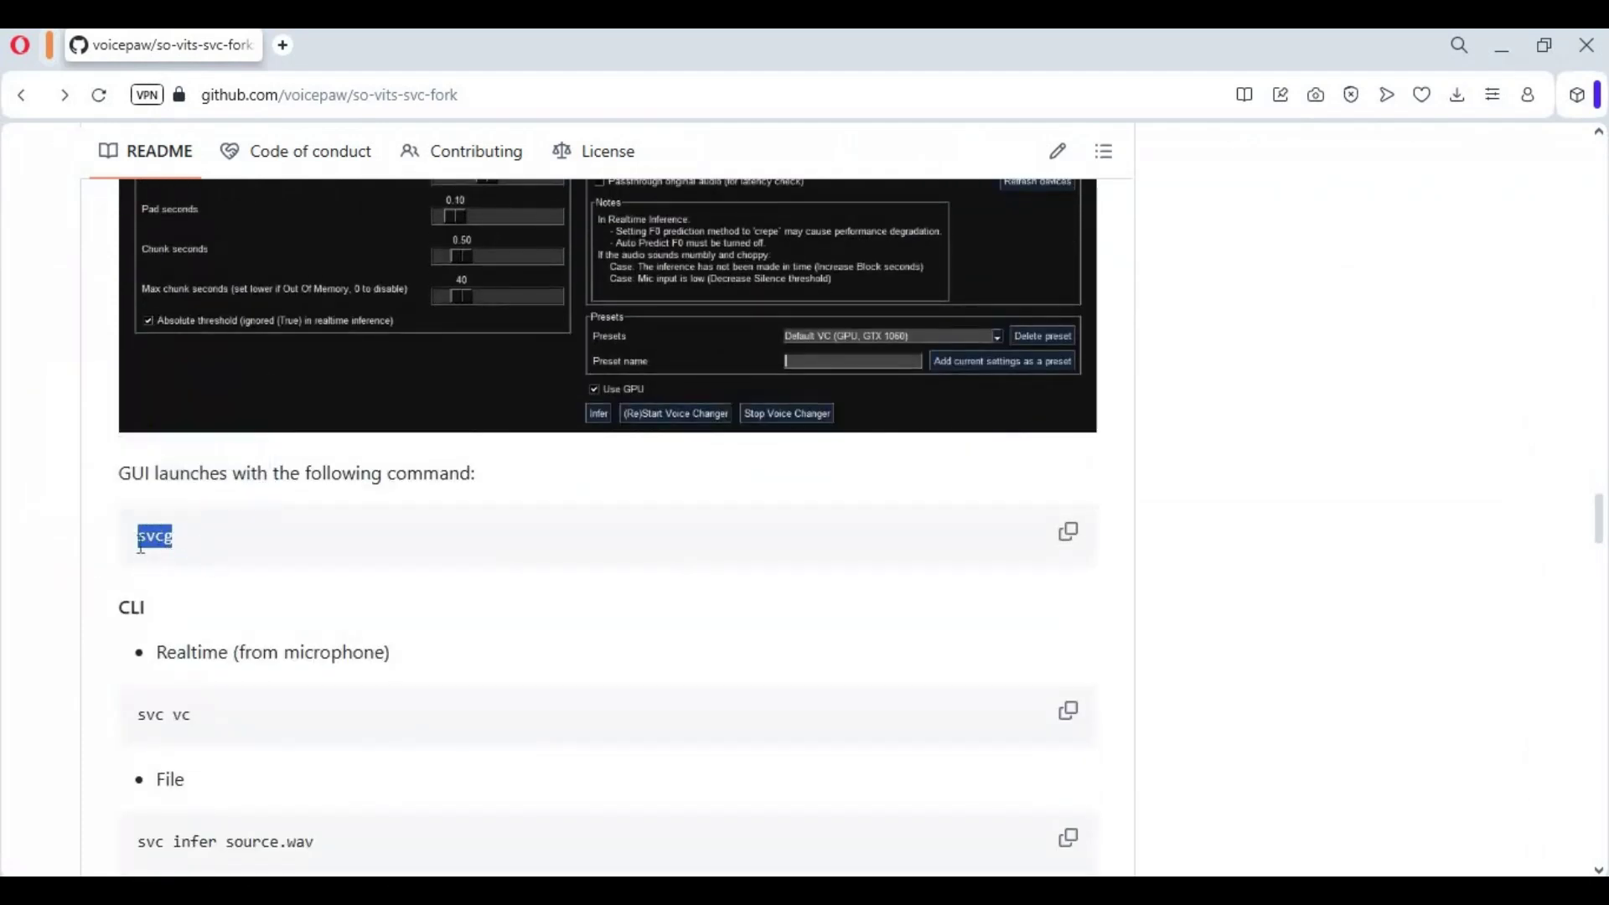
- Run the pasted 'svcg' command at the (venv) Command Prompt to open the GUI
key(alt+Tab)
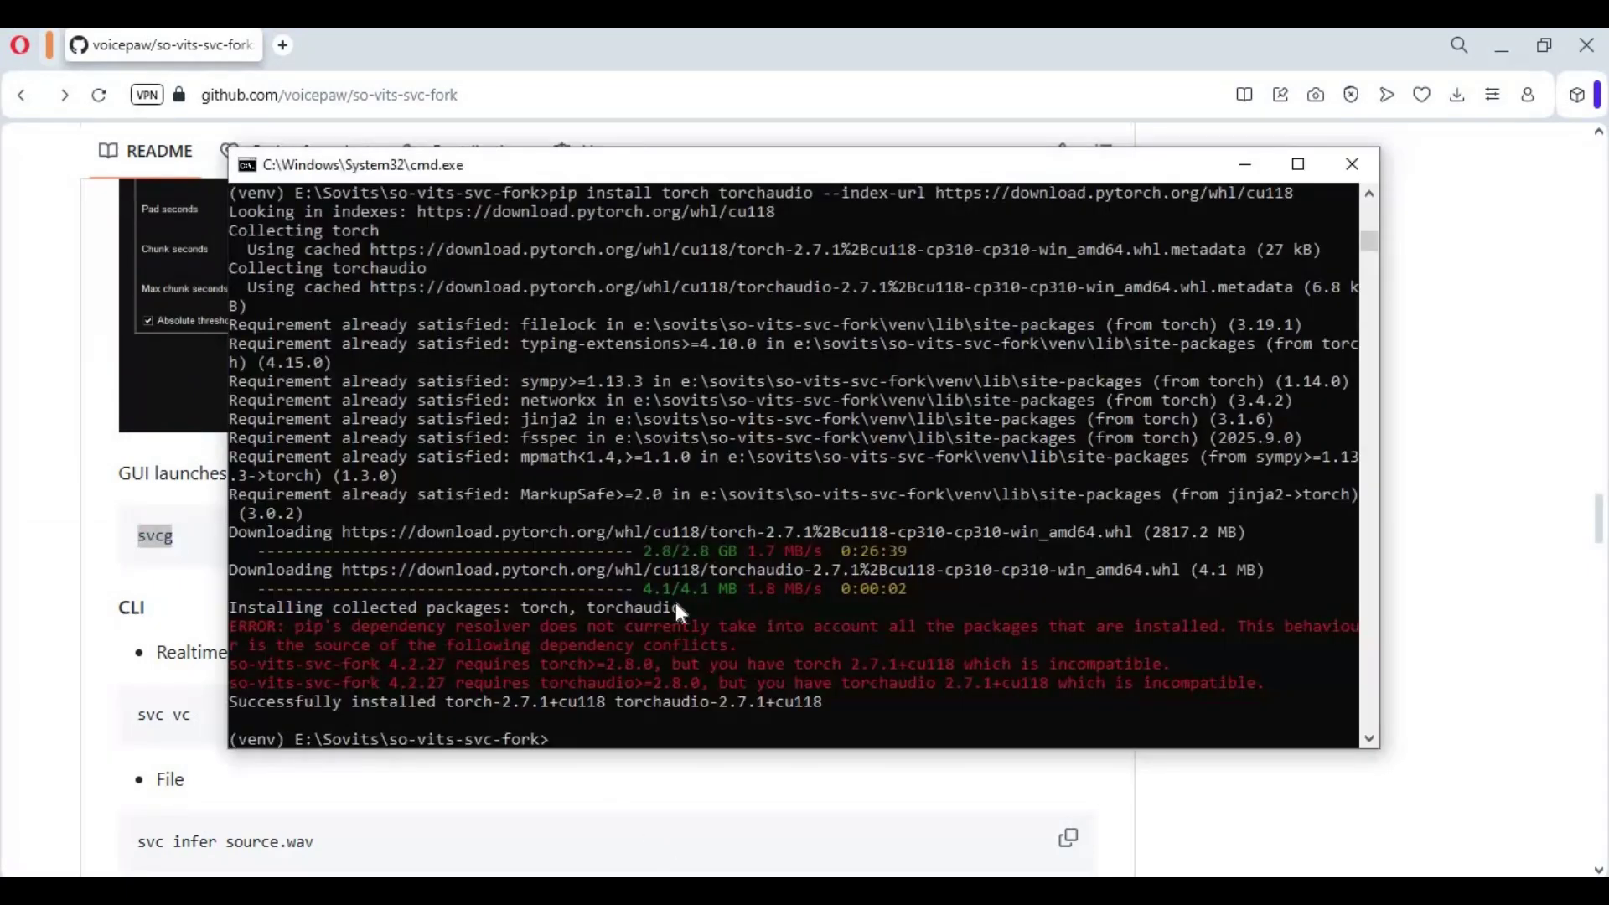
key(ctrl+v)
key(Return)
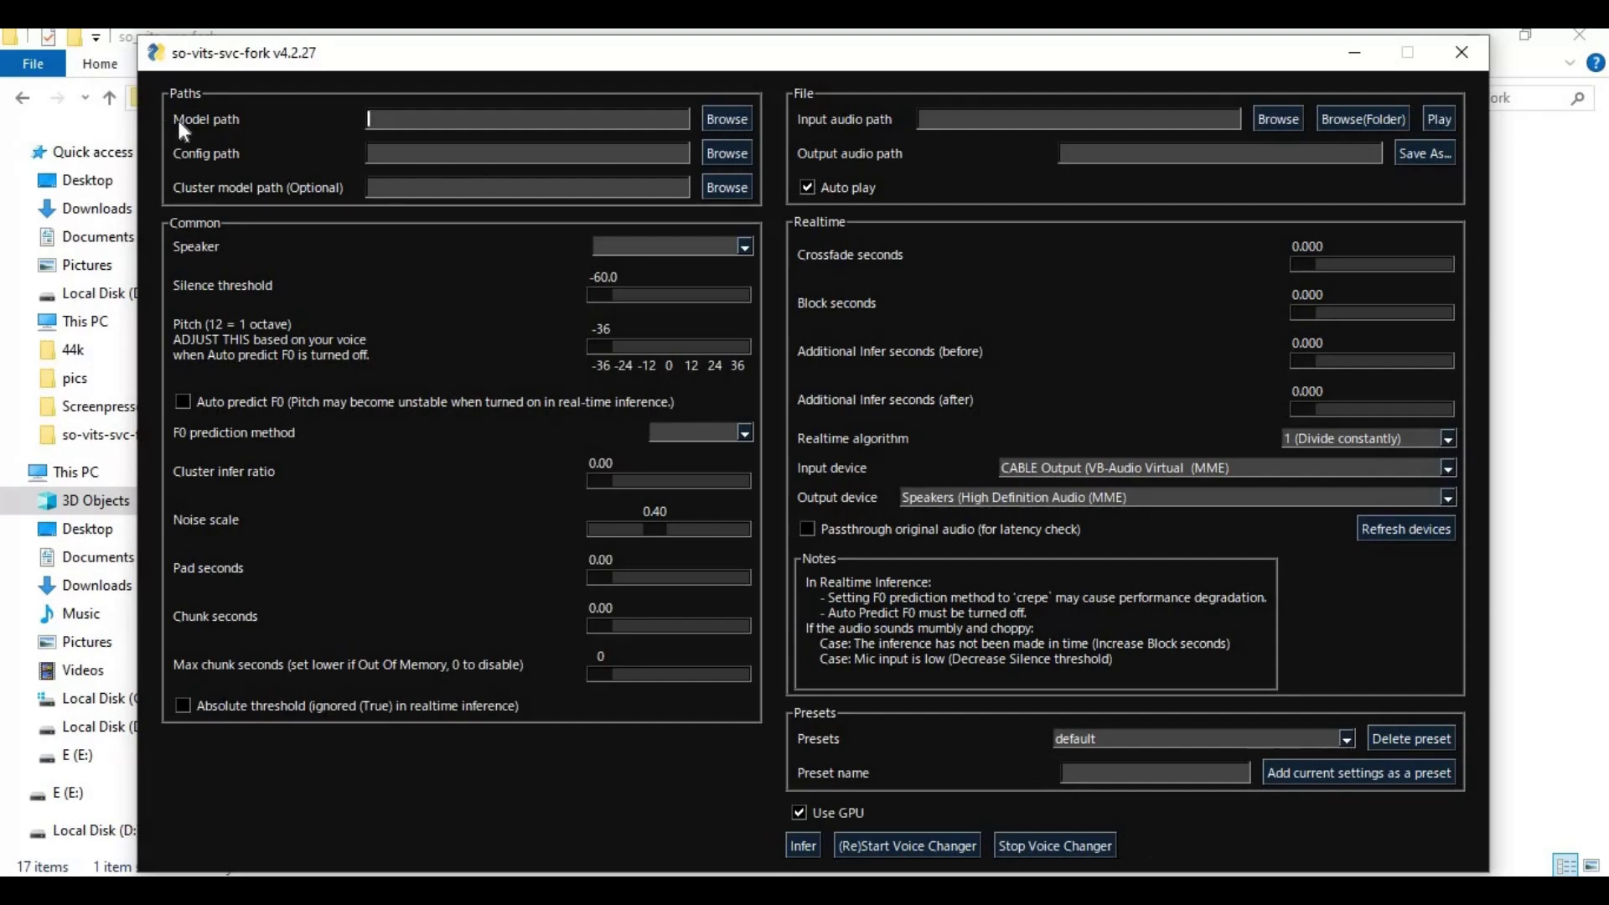
- Set the model path to logs\48k\G_7400.pth
click(741, 116)
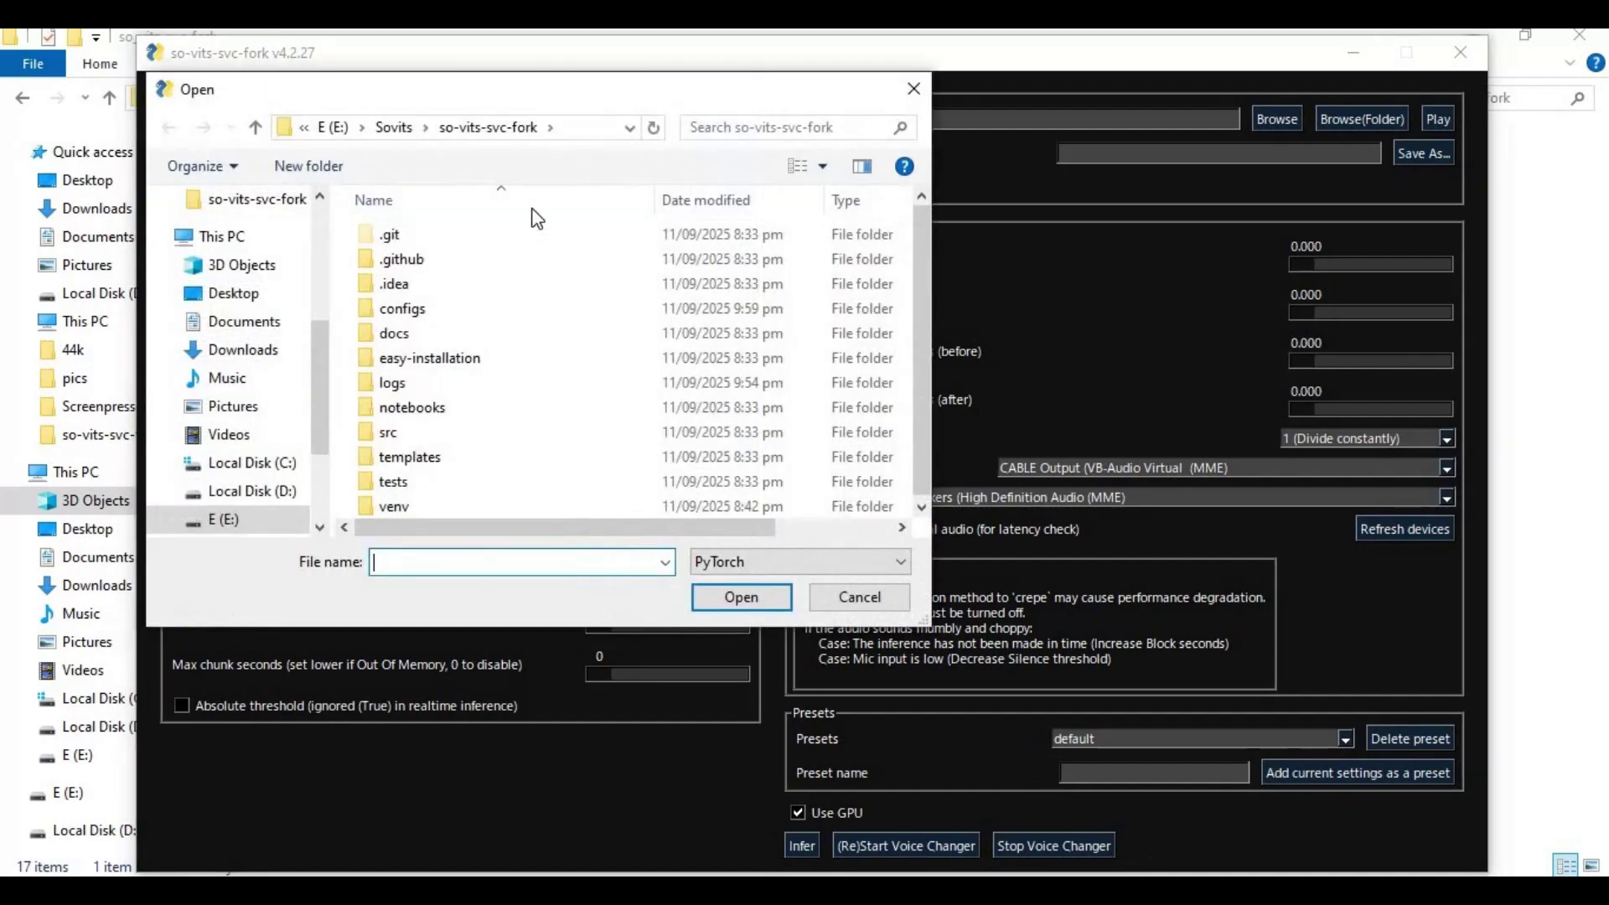
double_click(393, 382)
double_click(383, 237)
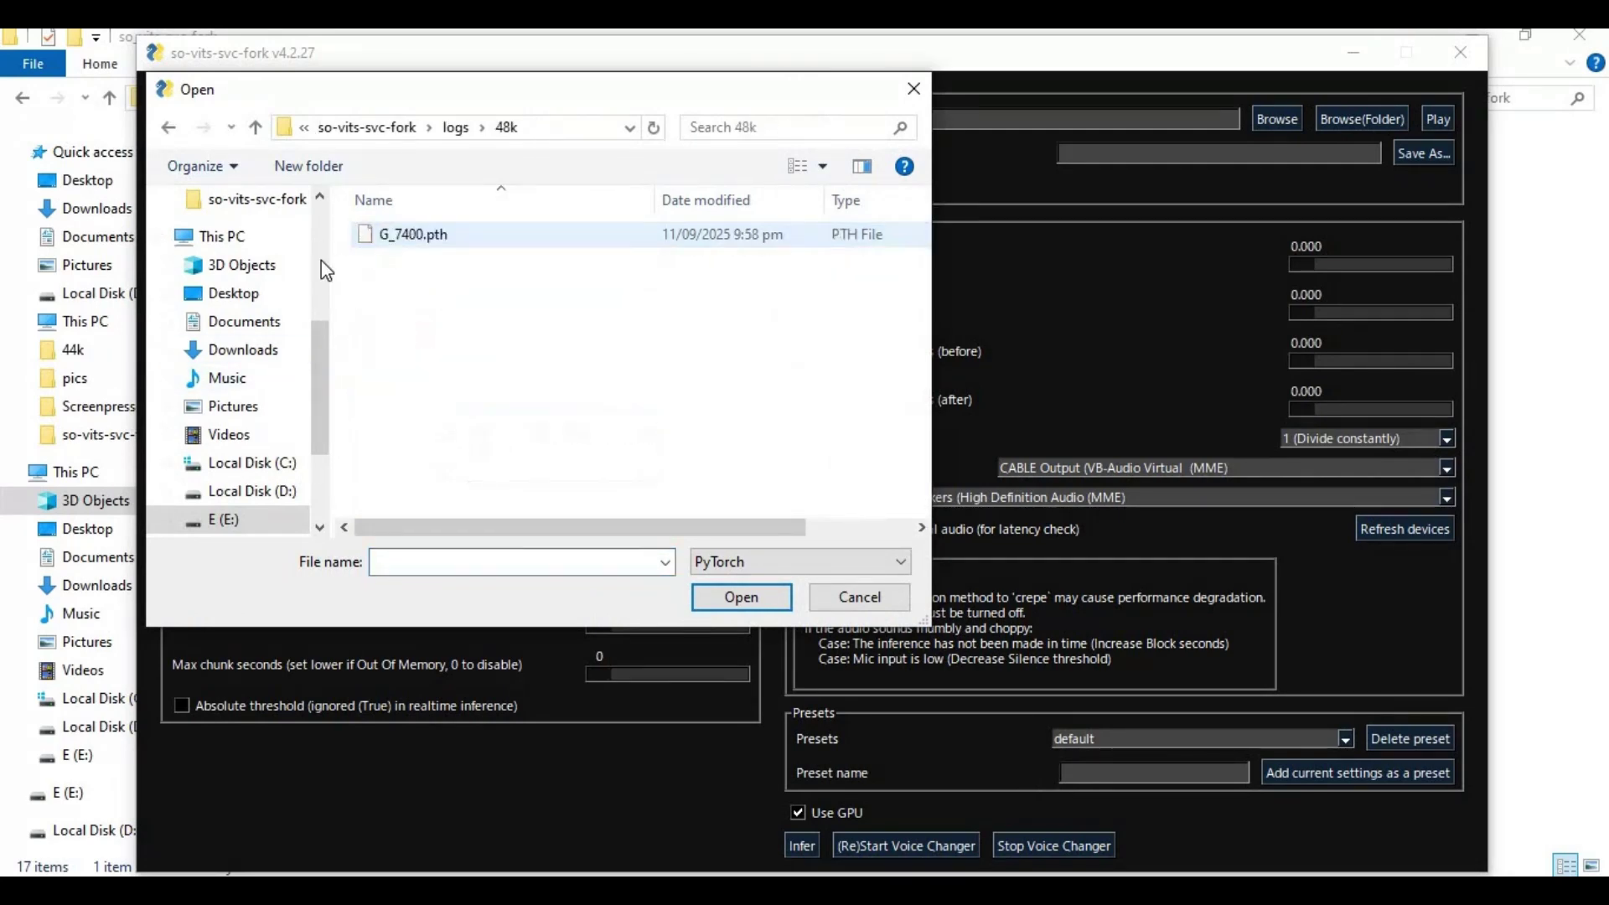
double_click(408, 234)
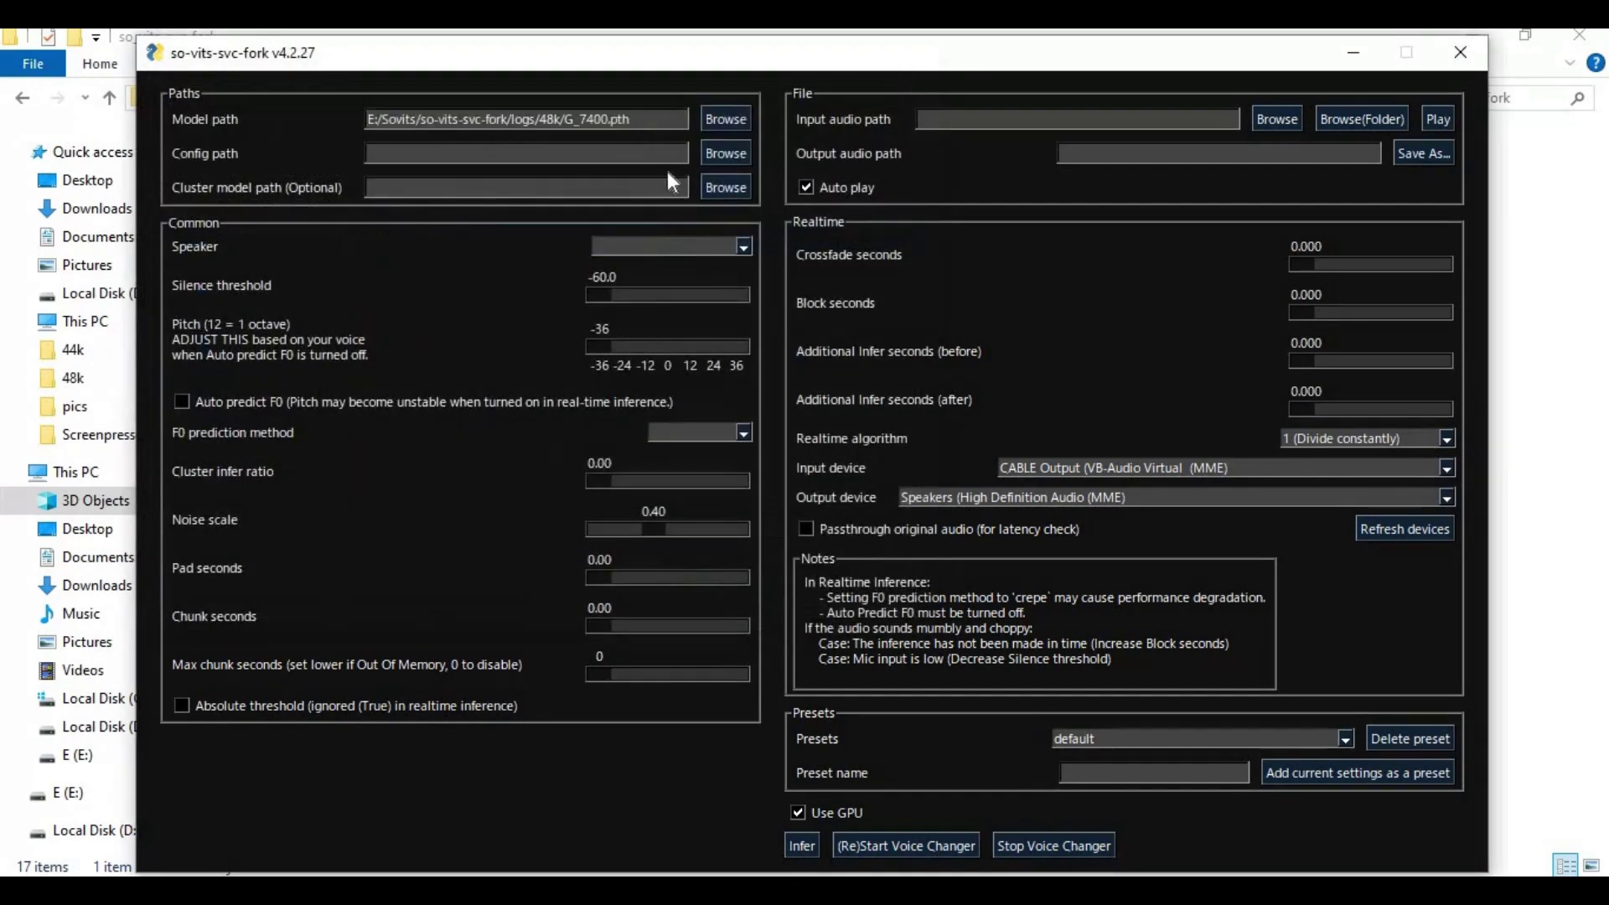
- Set the config path to configs\config.json
click(725, 154)
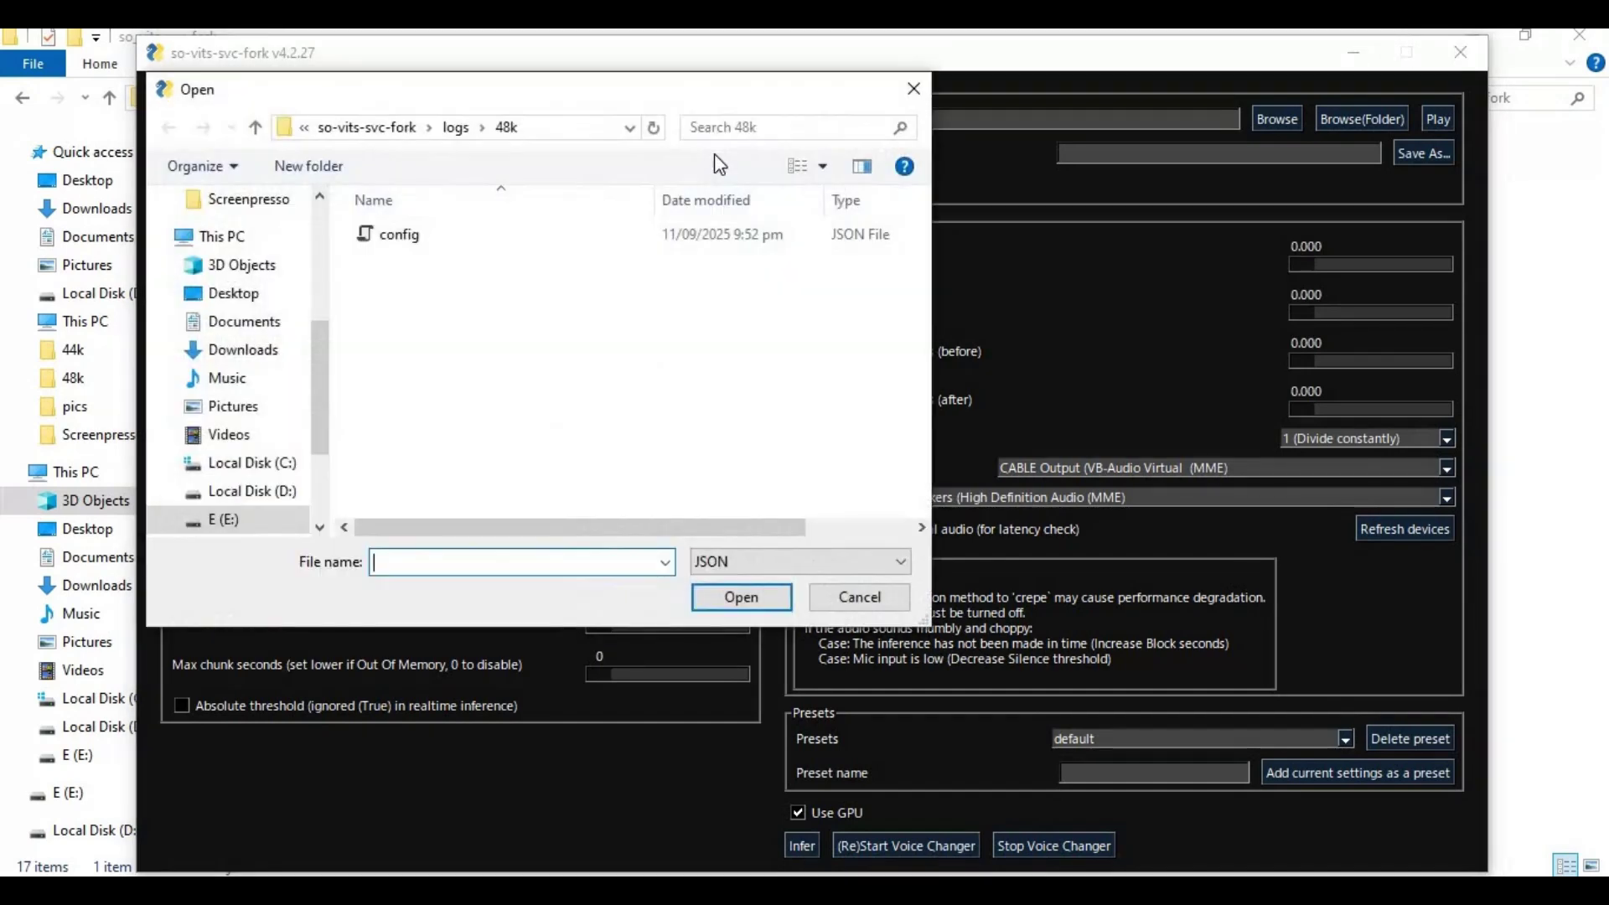
click(253, 128)
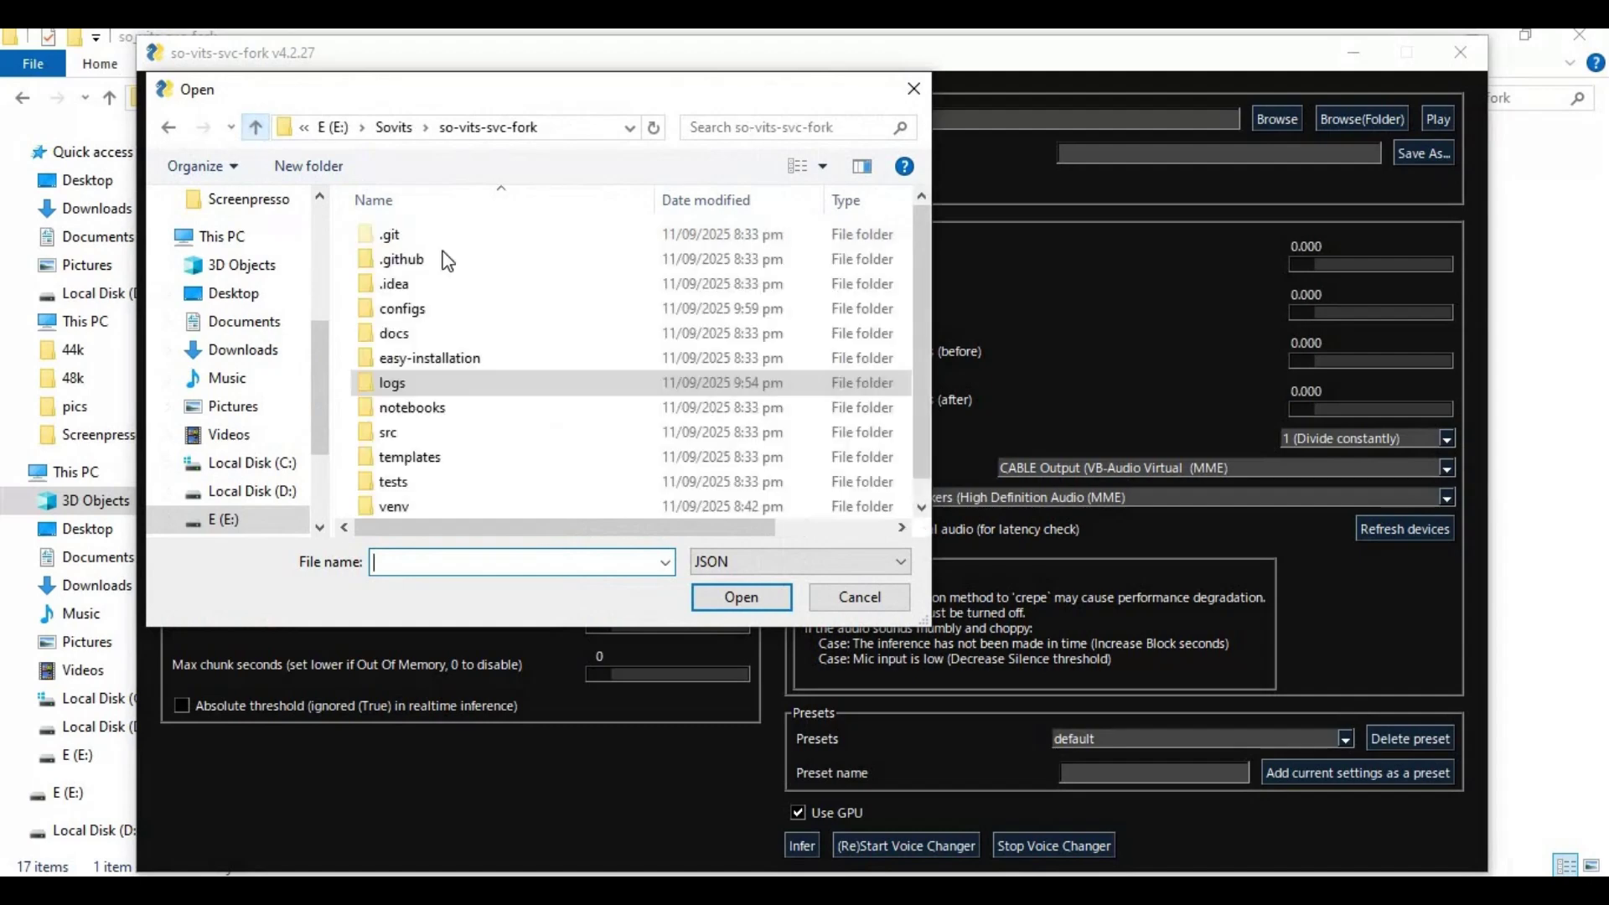
double_click(402, 309)
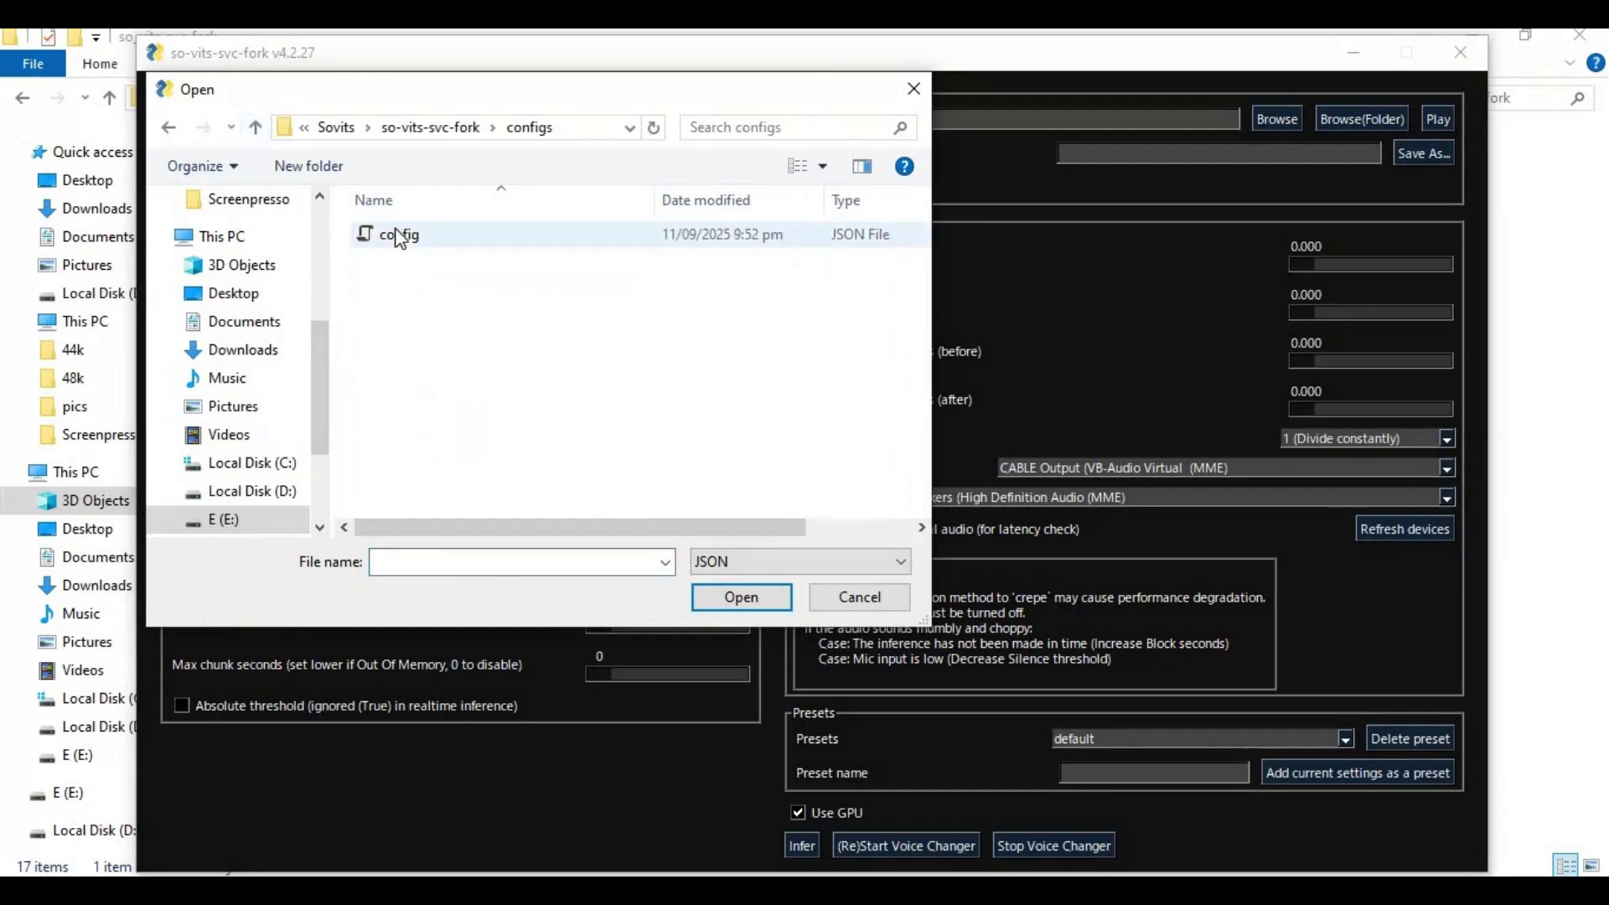
double_click(396, 235)
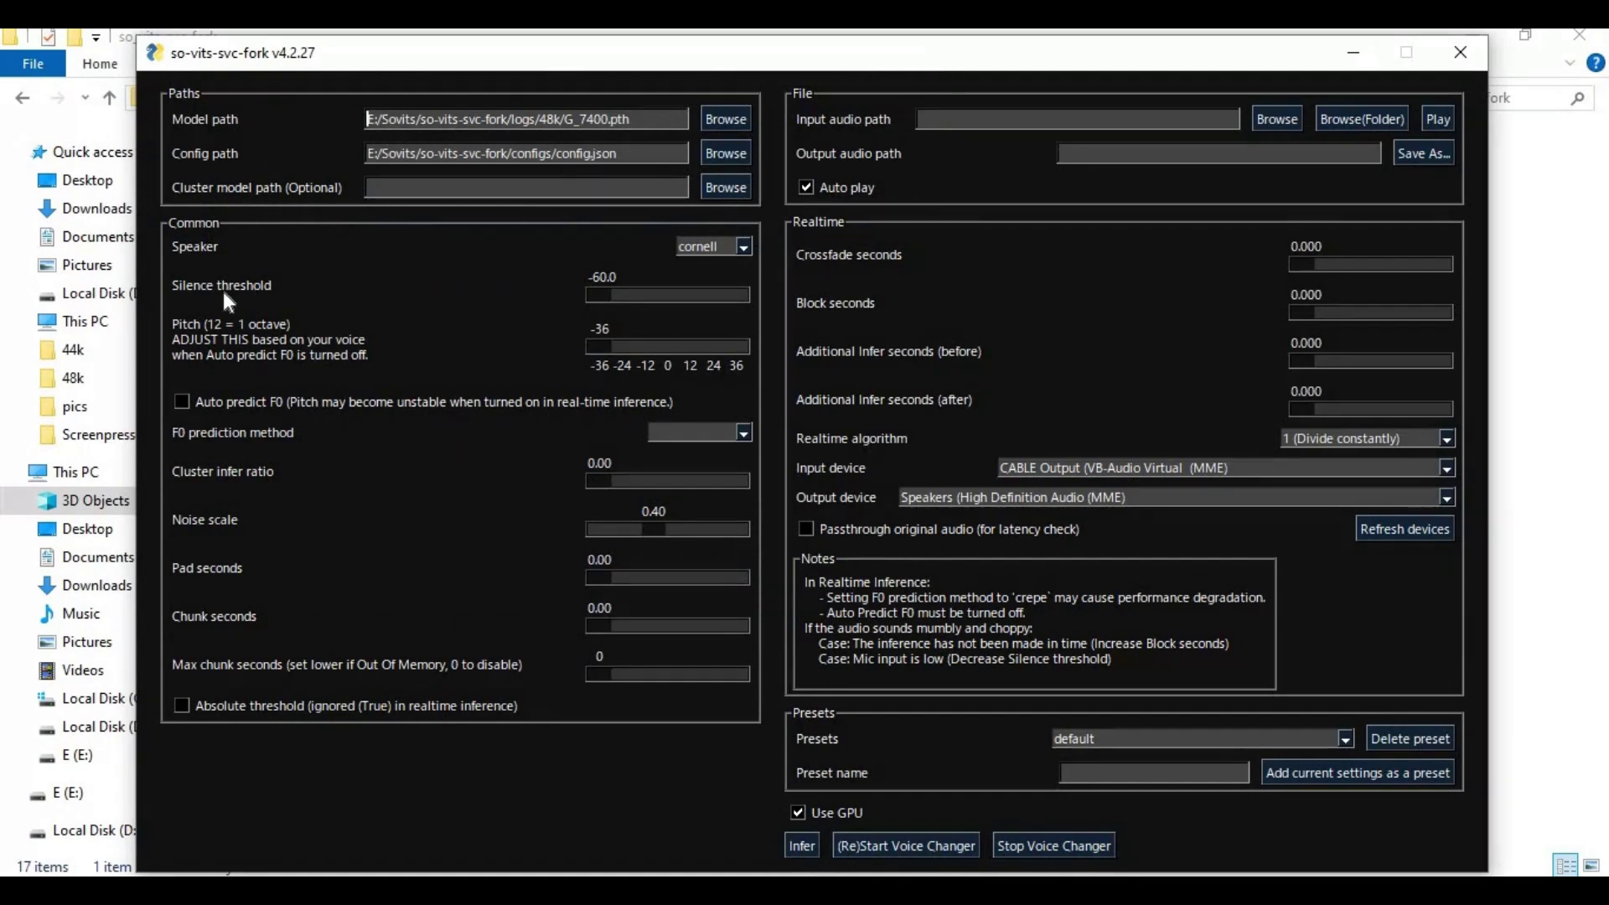
click(743, 433)
- Choose dio F0 prediction, enable Auto predict F0, and load Downloads\Clony-rmYqP.mp3 as input audio
click(664, 504)
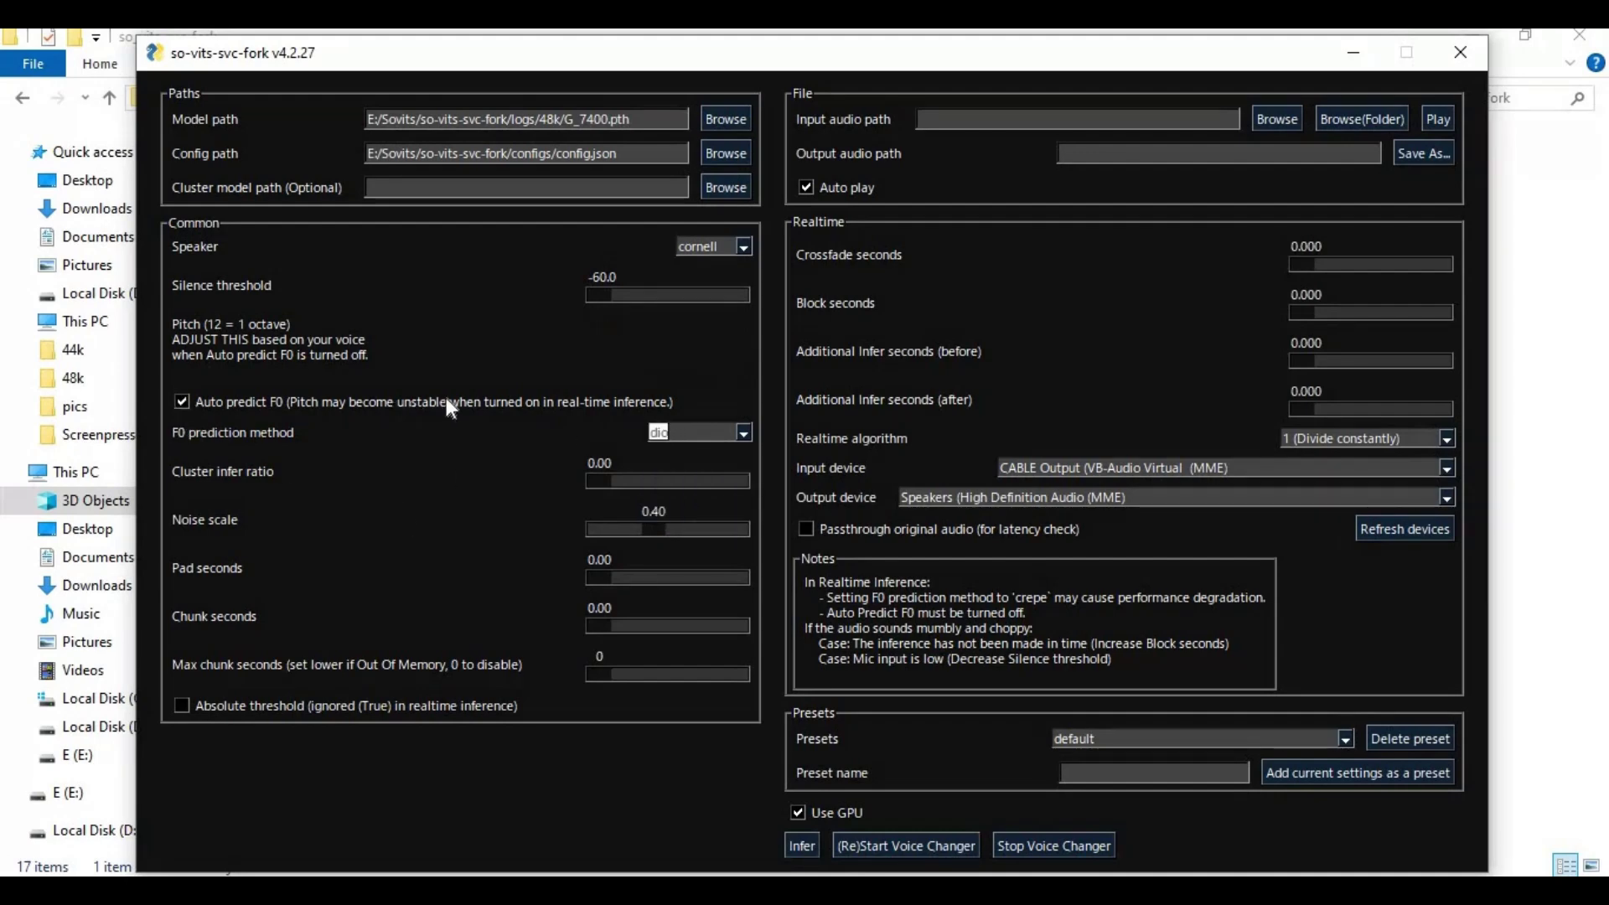
click(182, 401)
click(1276, 113)
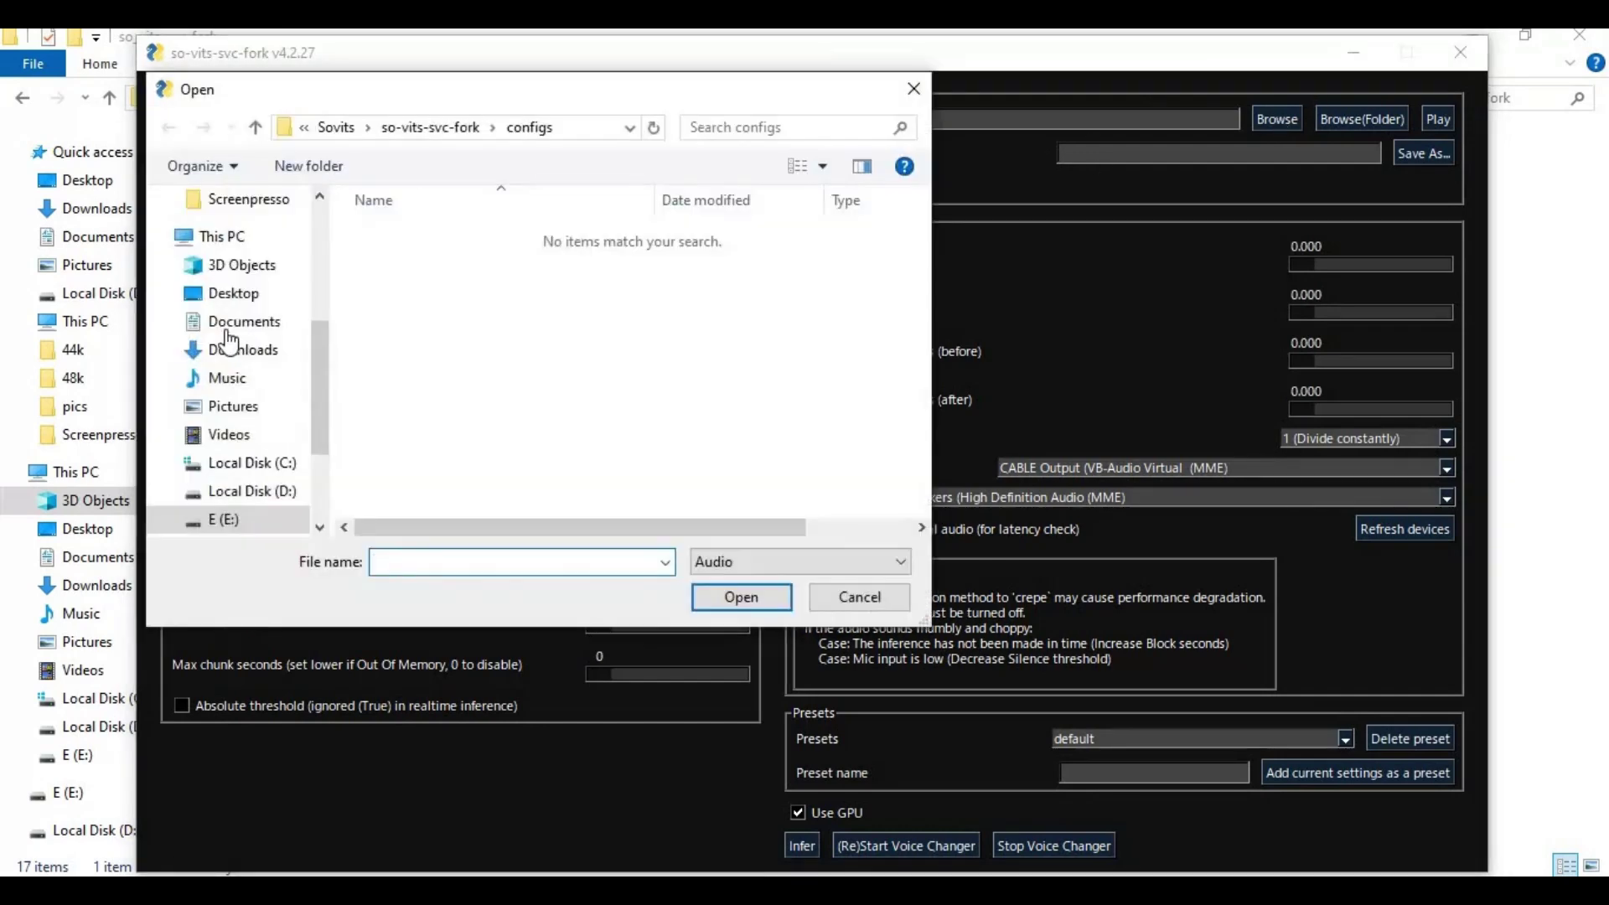
click(232, 350)
scroll(478, 322, down, 3)
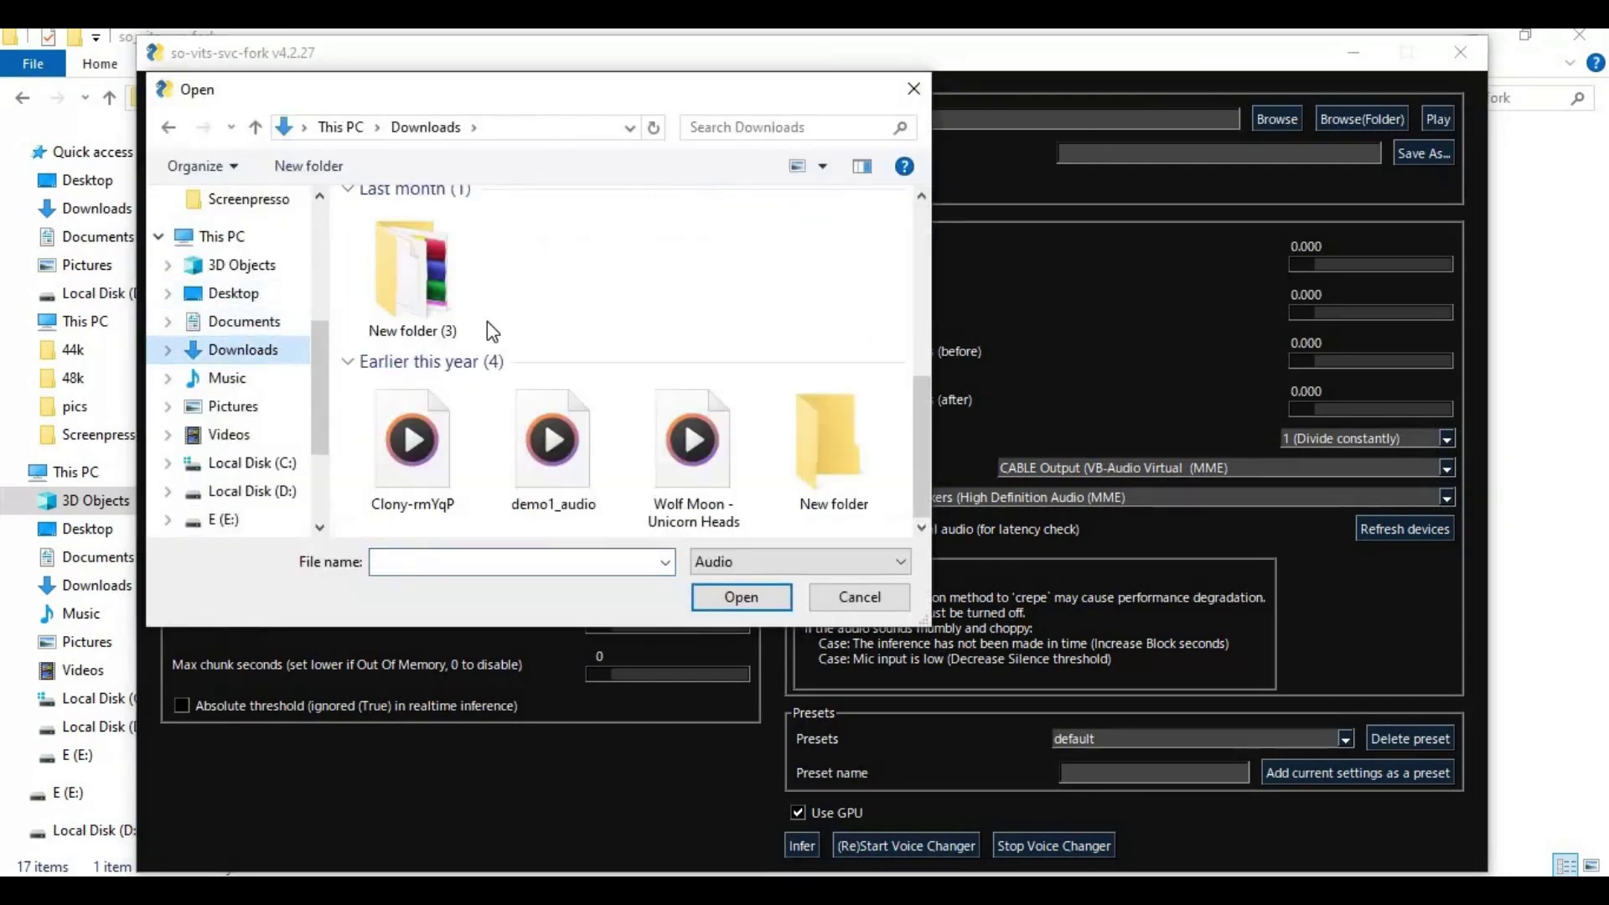
double_click(413, 454)
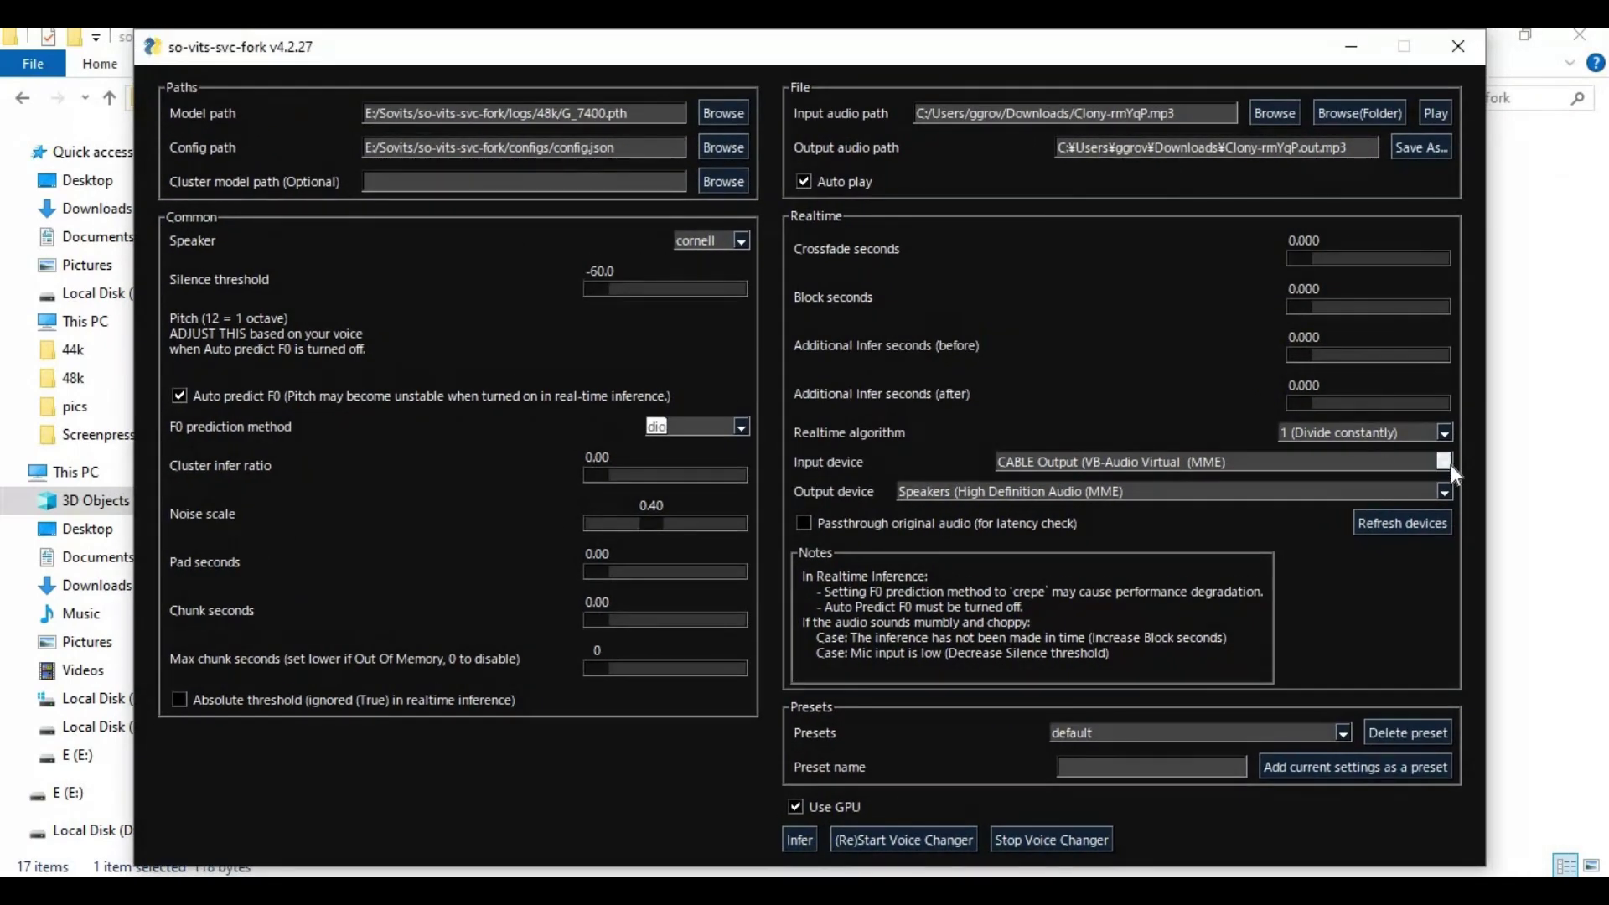
- Set input to Microphone (ManyCam Virtual Mic) and output to CABLE Input (VB-Audio Virtual Cable)
click(1443, 461)
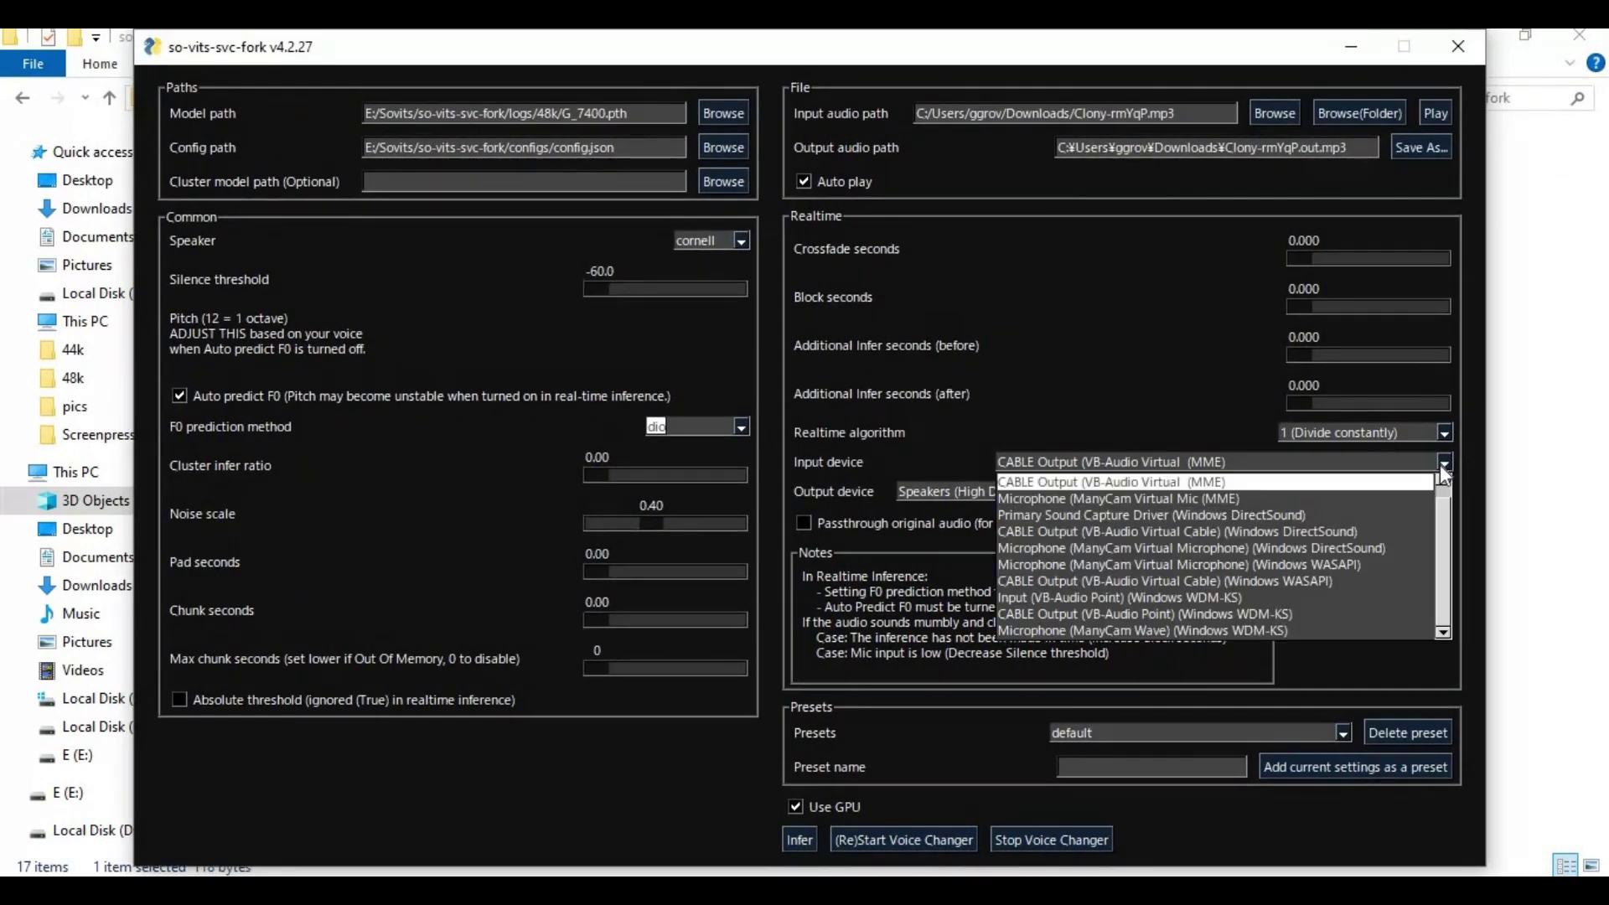
click(1133, 500)
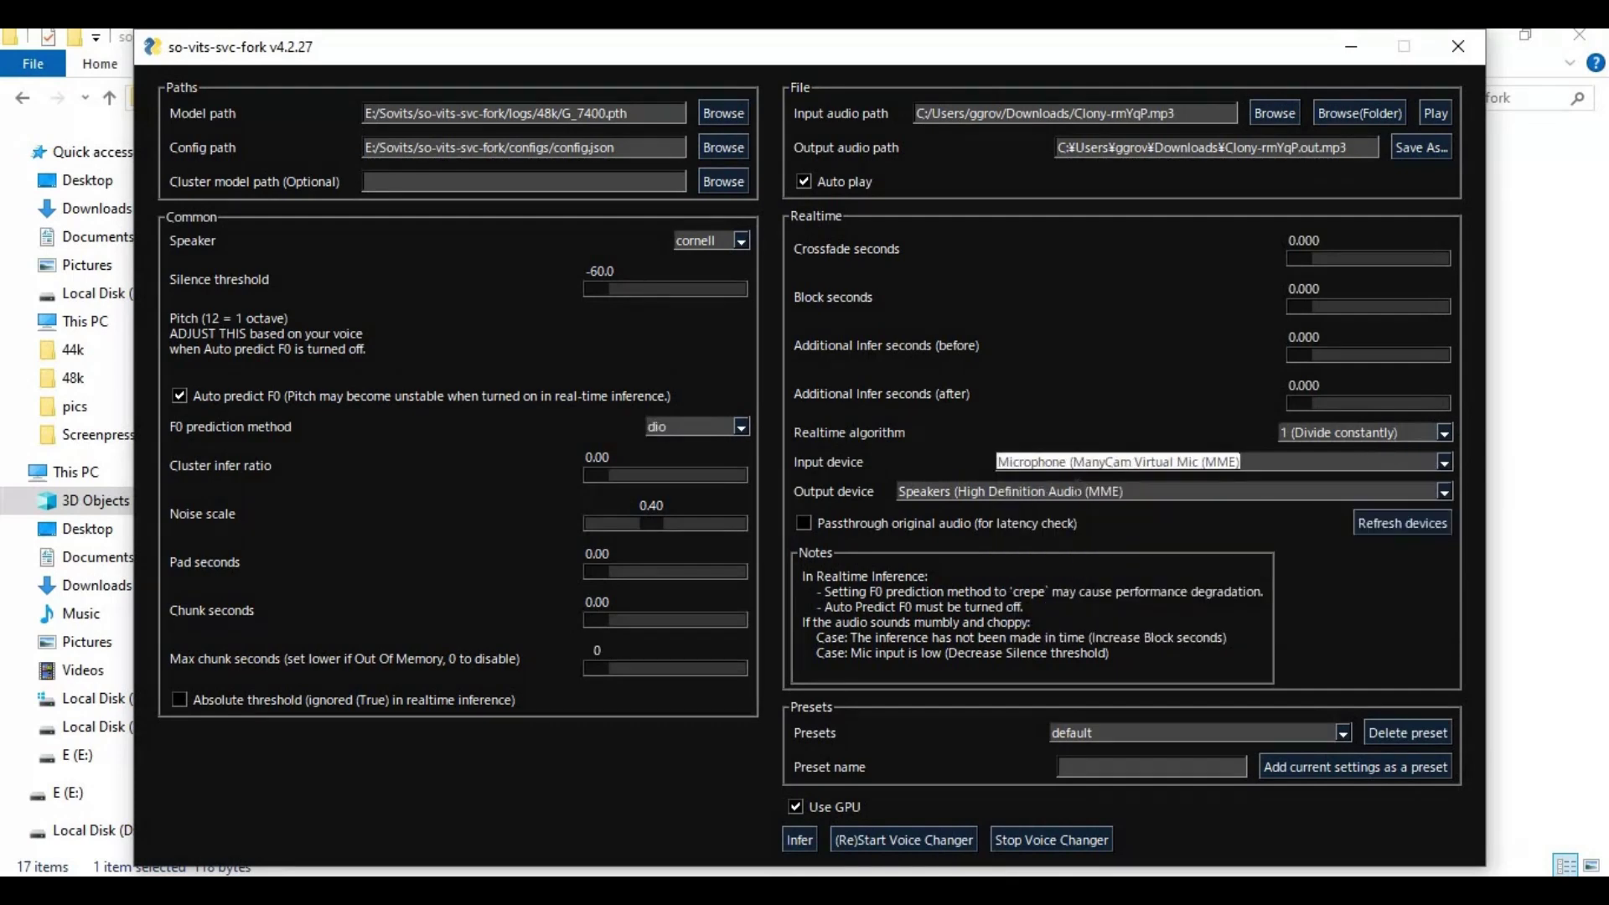
click(1445, 494)
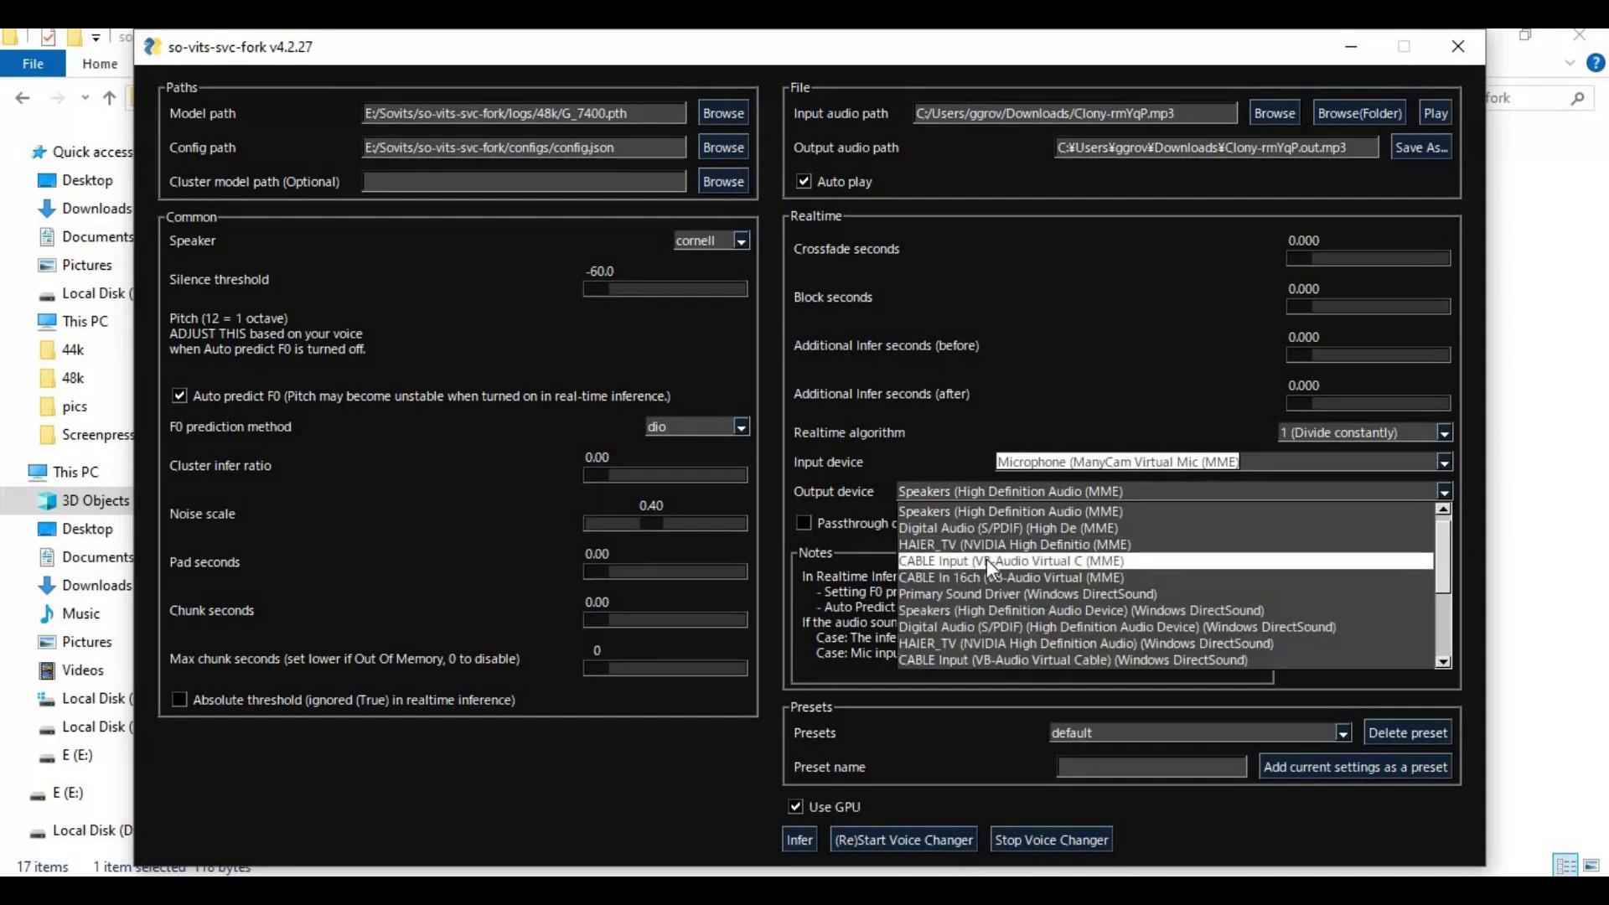
click(1040, 562)
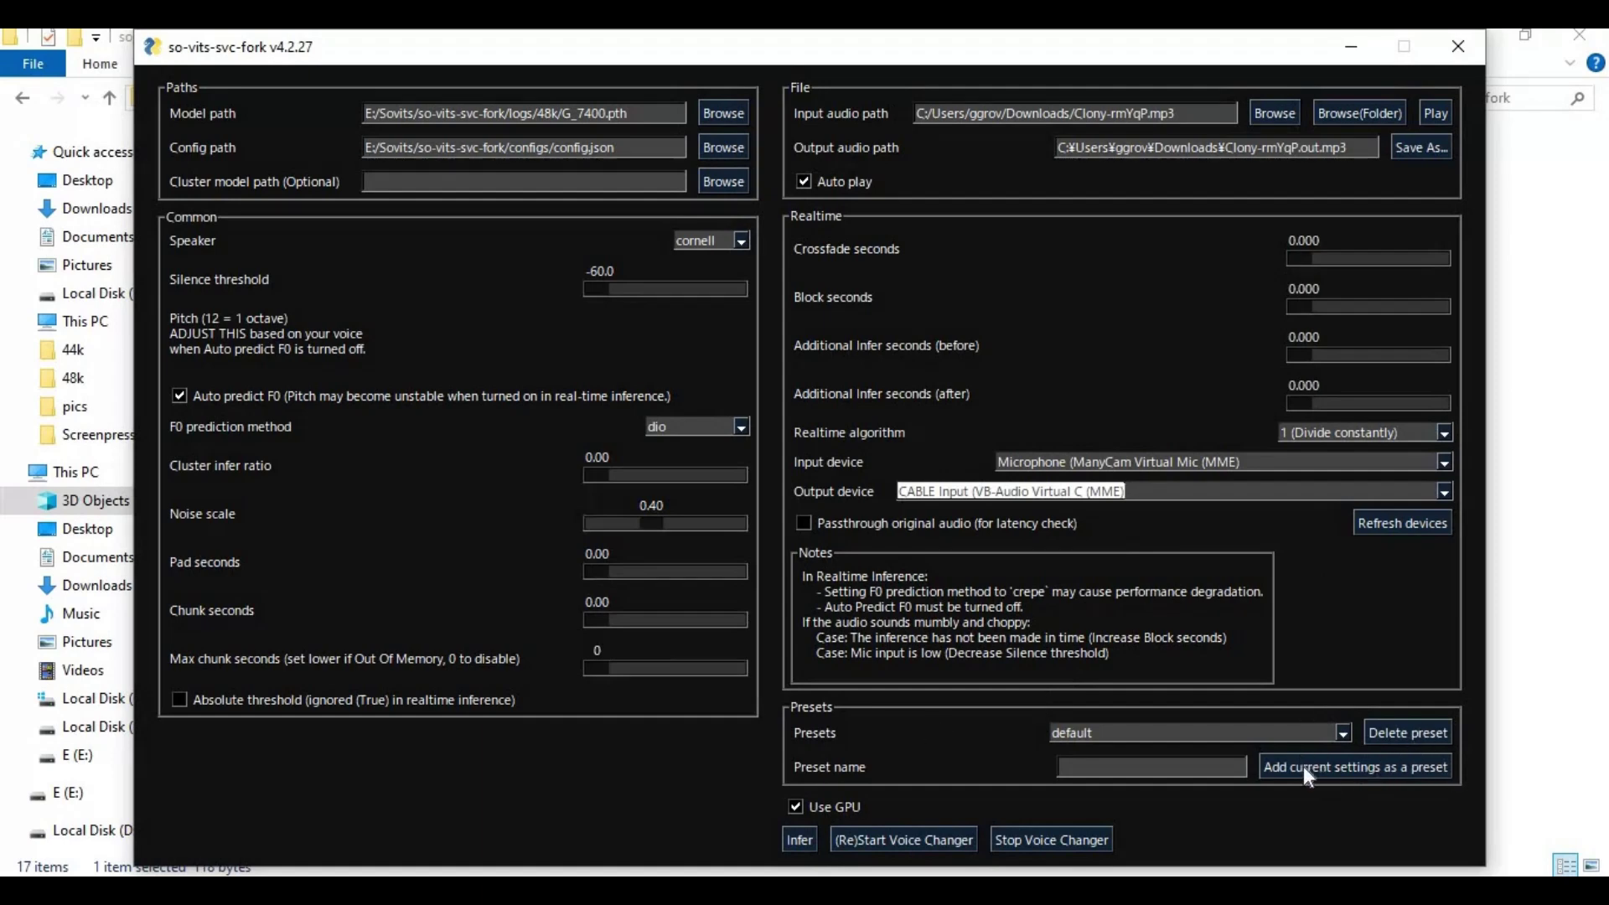
- Start the voice changer via (Re)Start Voice Changer and view the start_vc log in the console
click(898, 842)
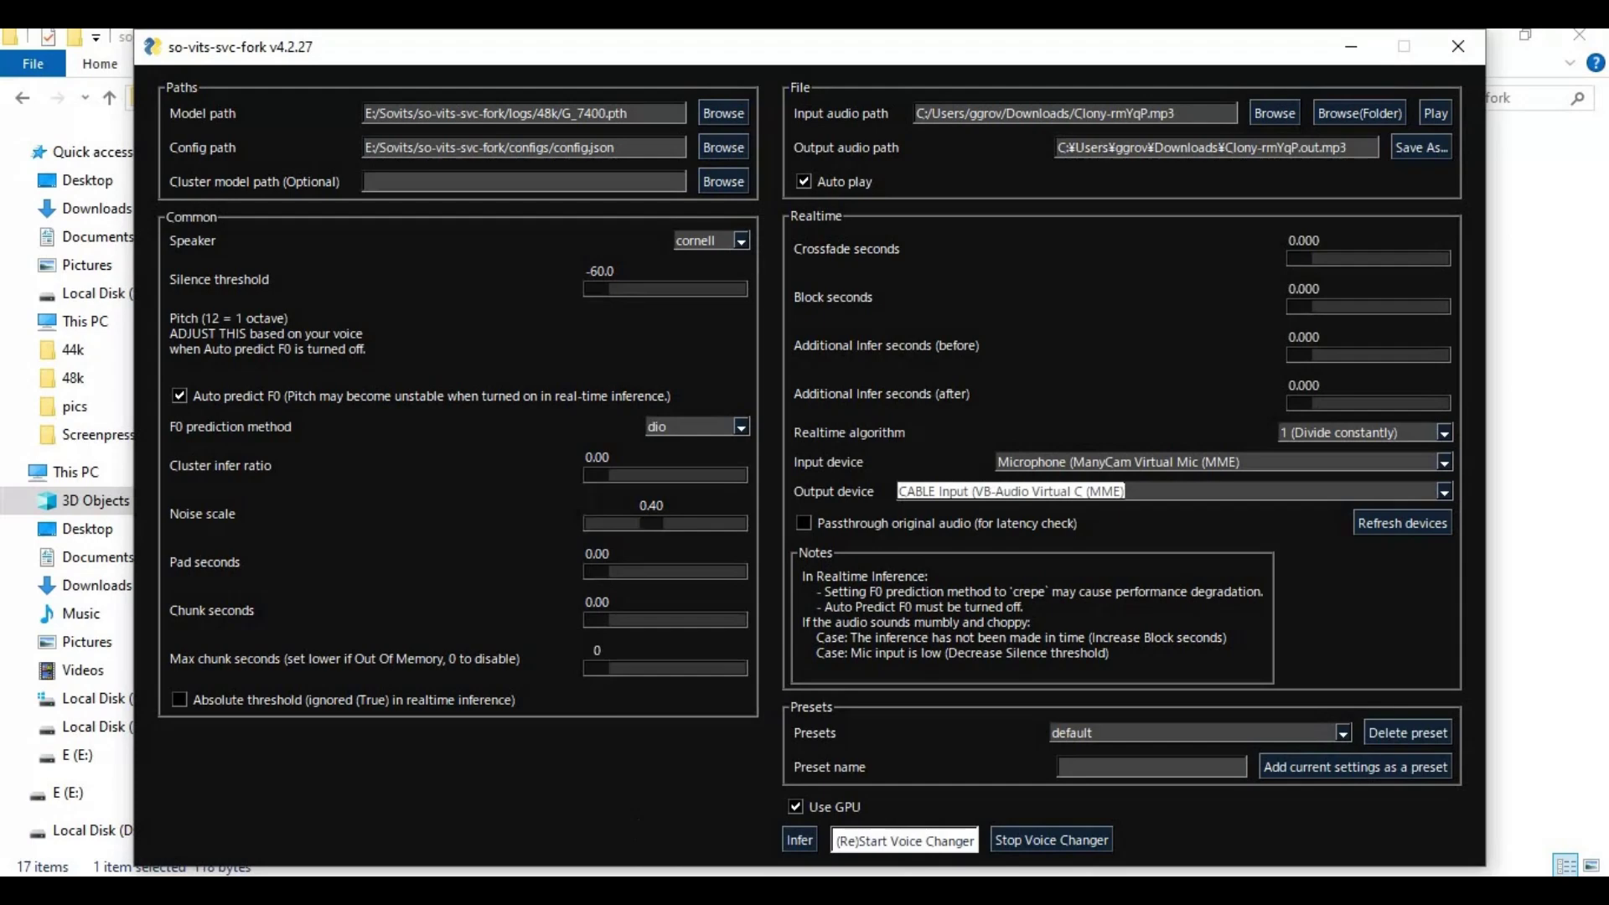
key(alt+Tab)
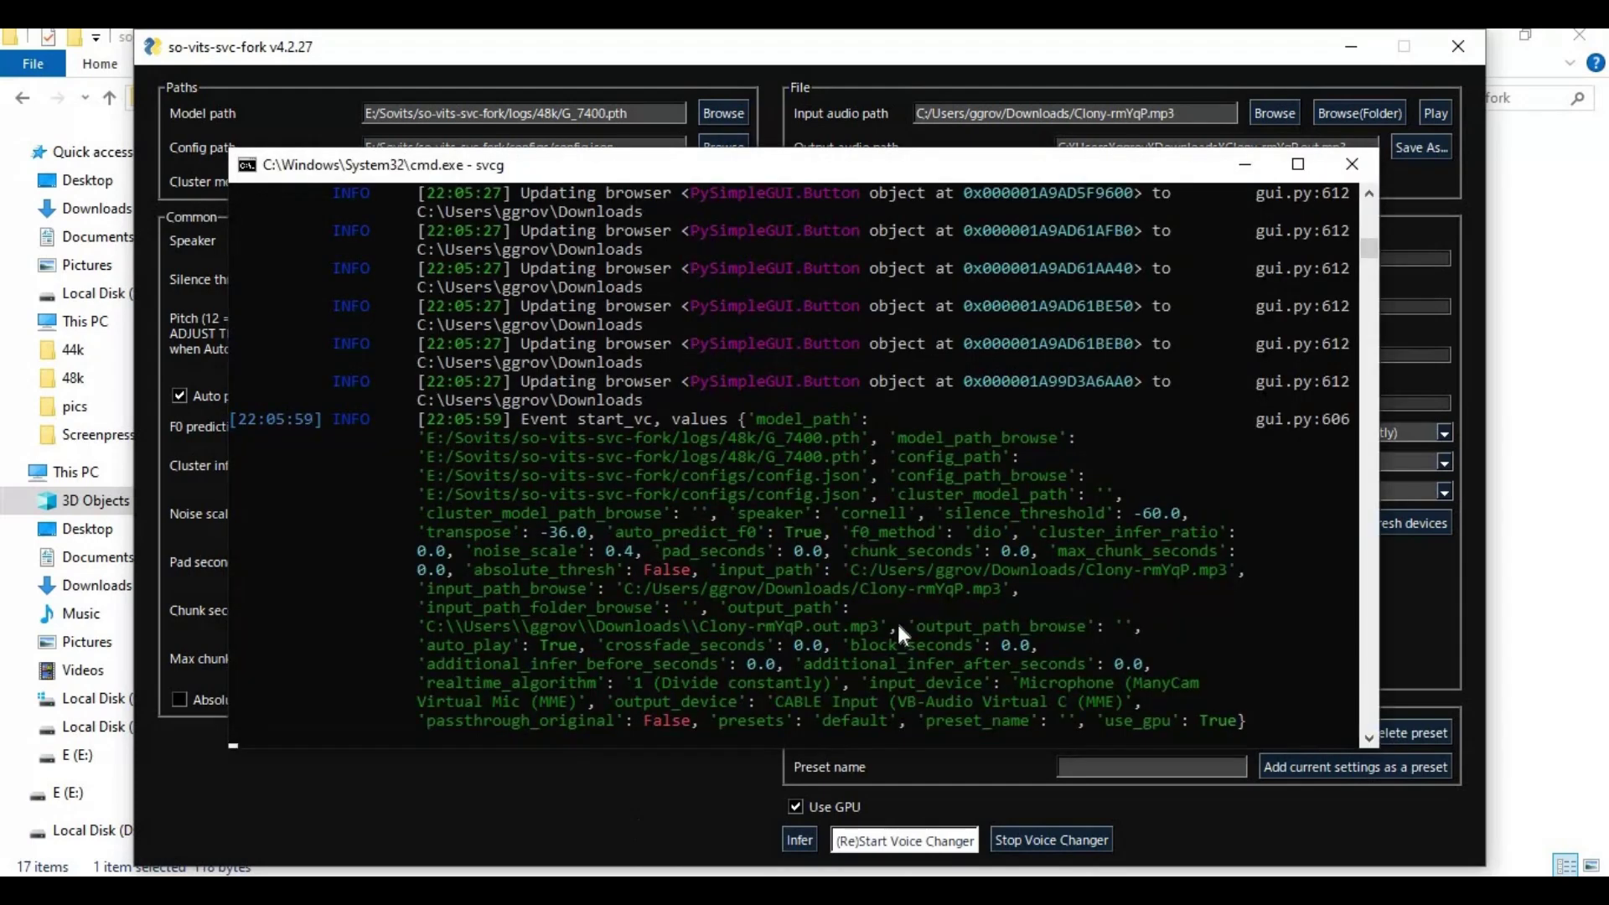